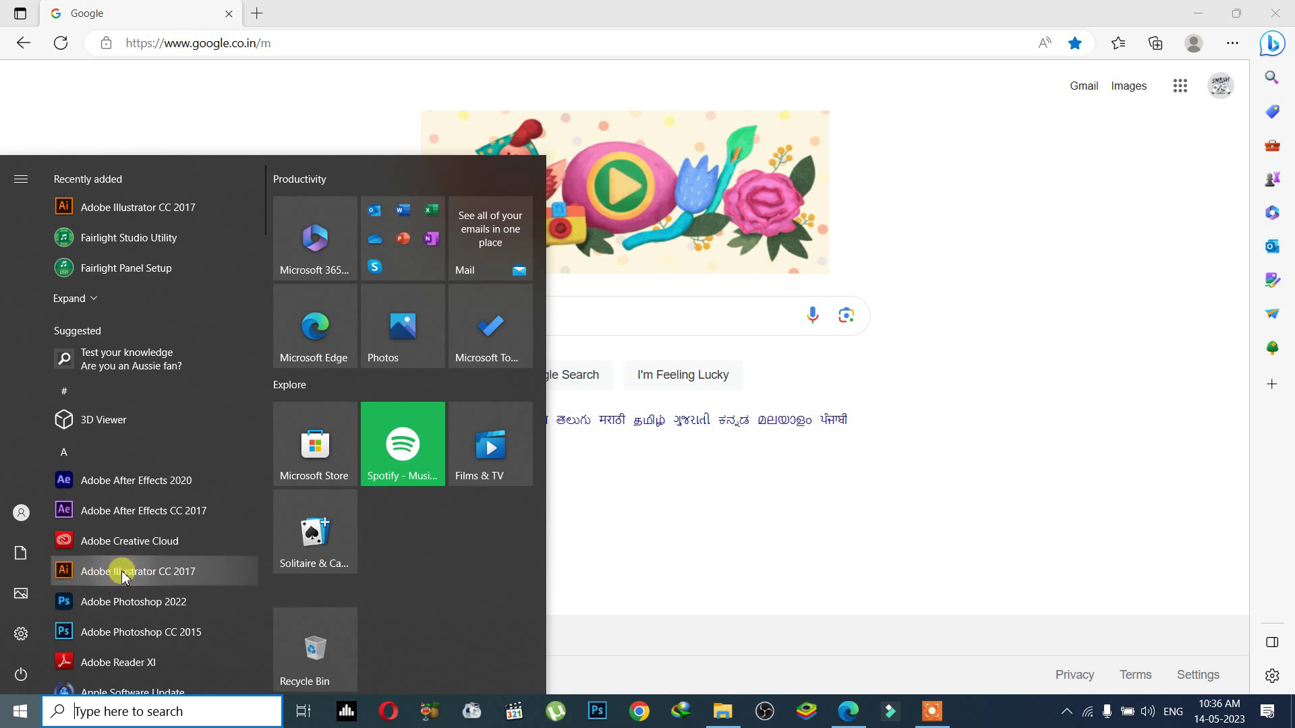
Launch Adobe Illustrator CC 2017 from the Windows Start menu app list.
{"action": "left_click", "coordinate": [210, 573]}
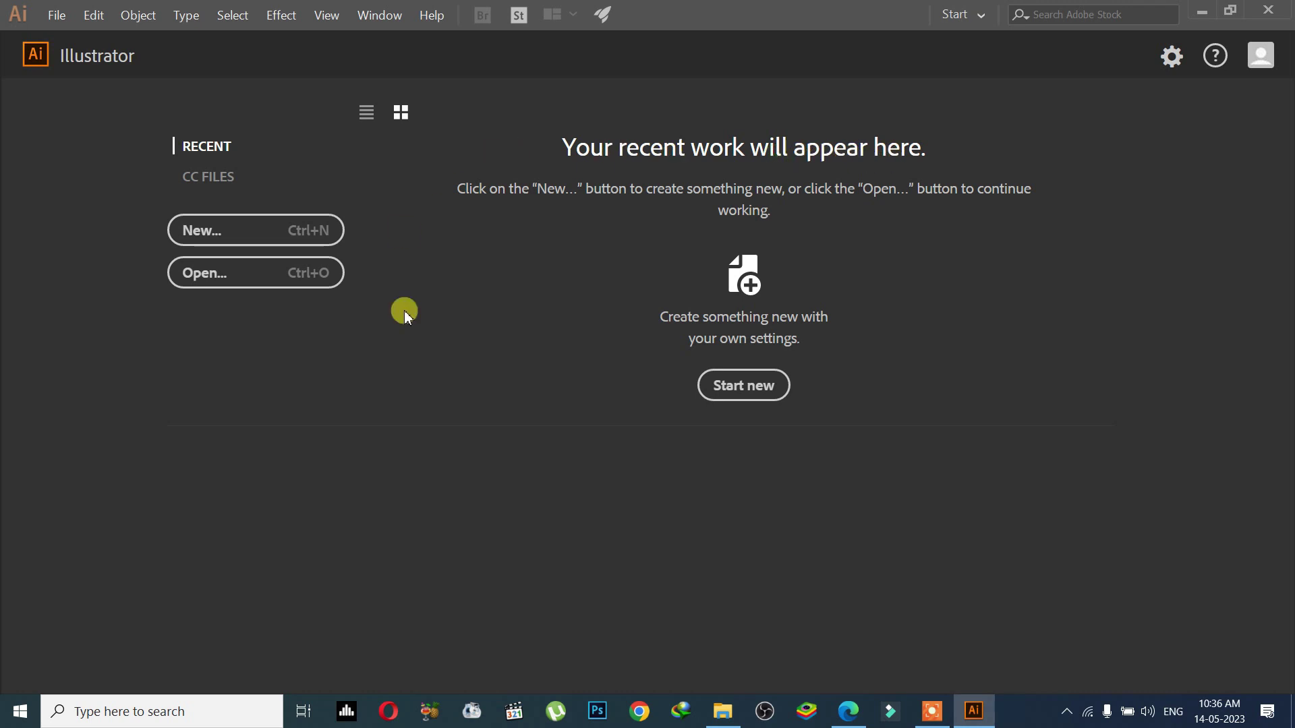
{"action": "left_click", "coordinate": [340, 331]}
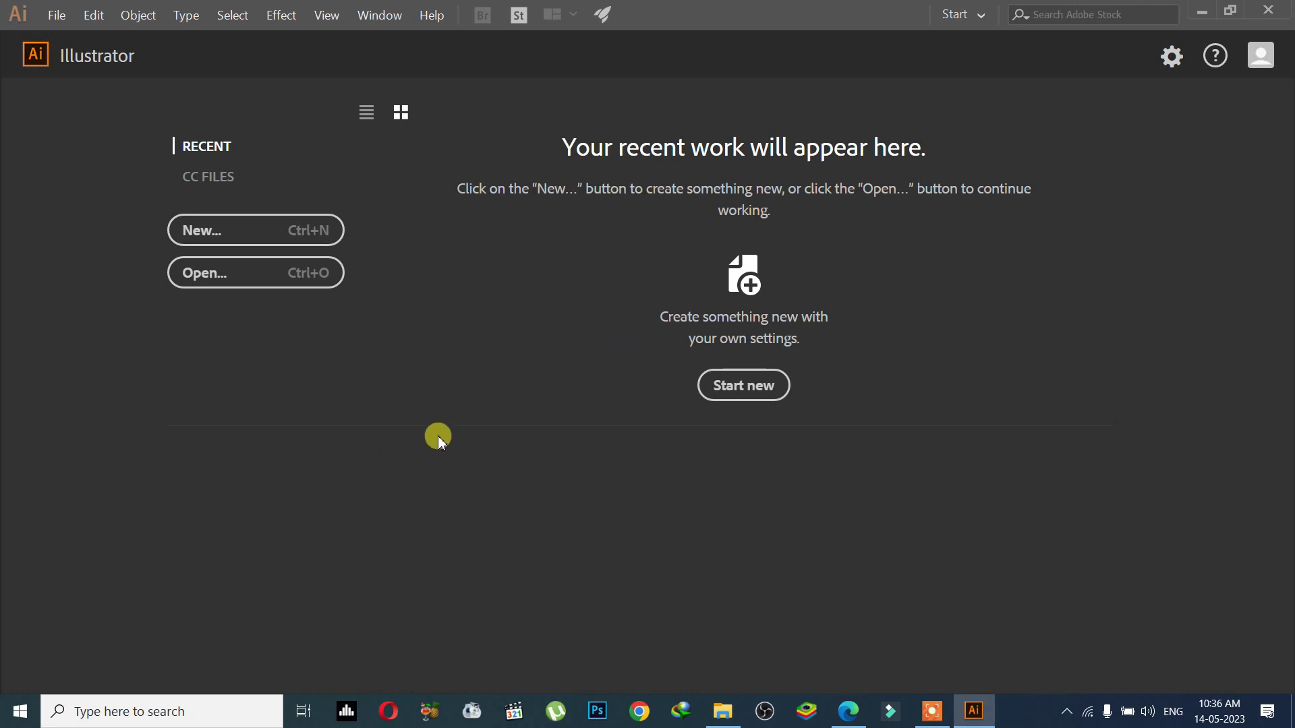
{"action": "left_click", "coordinate": [400, 553]}
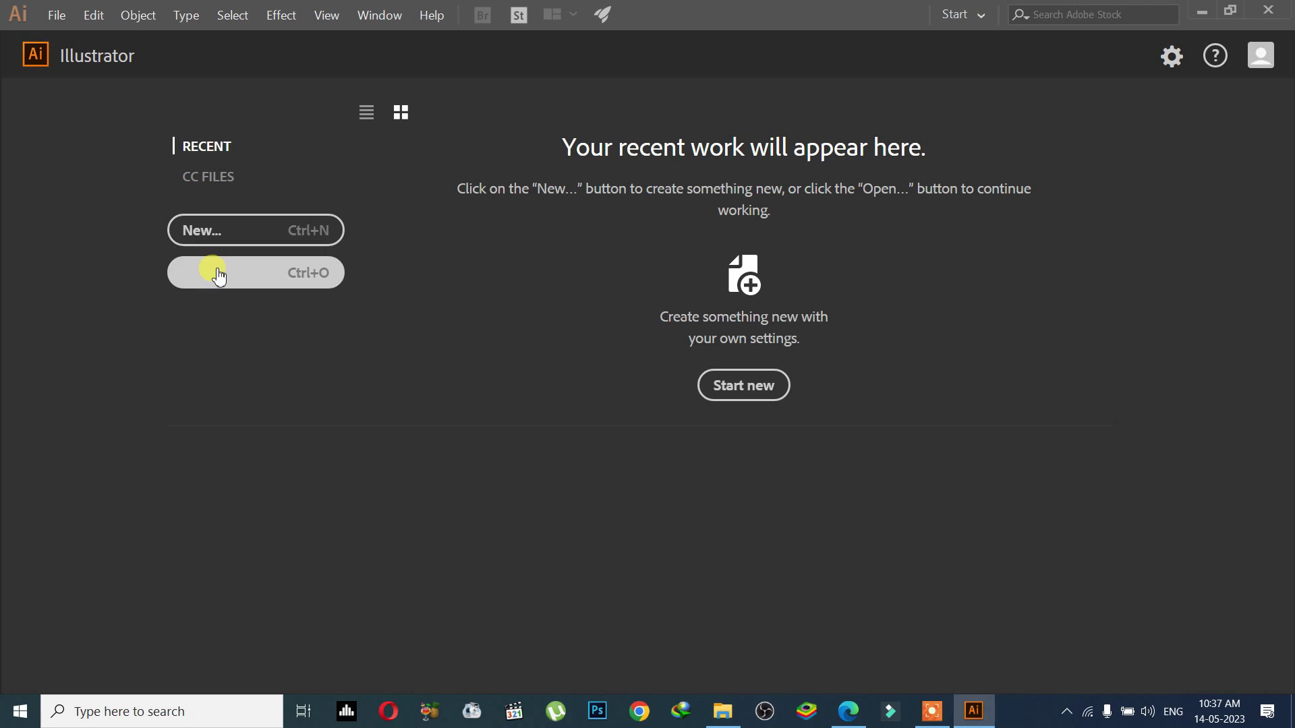
{"action": "left_click", "coordinate": [211, 175]}
{"action": "left_click", "coordinate": [210, 152]}
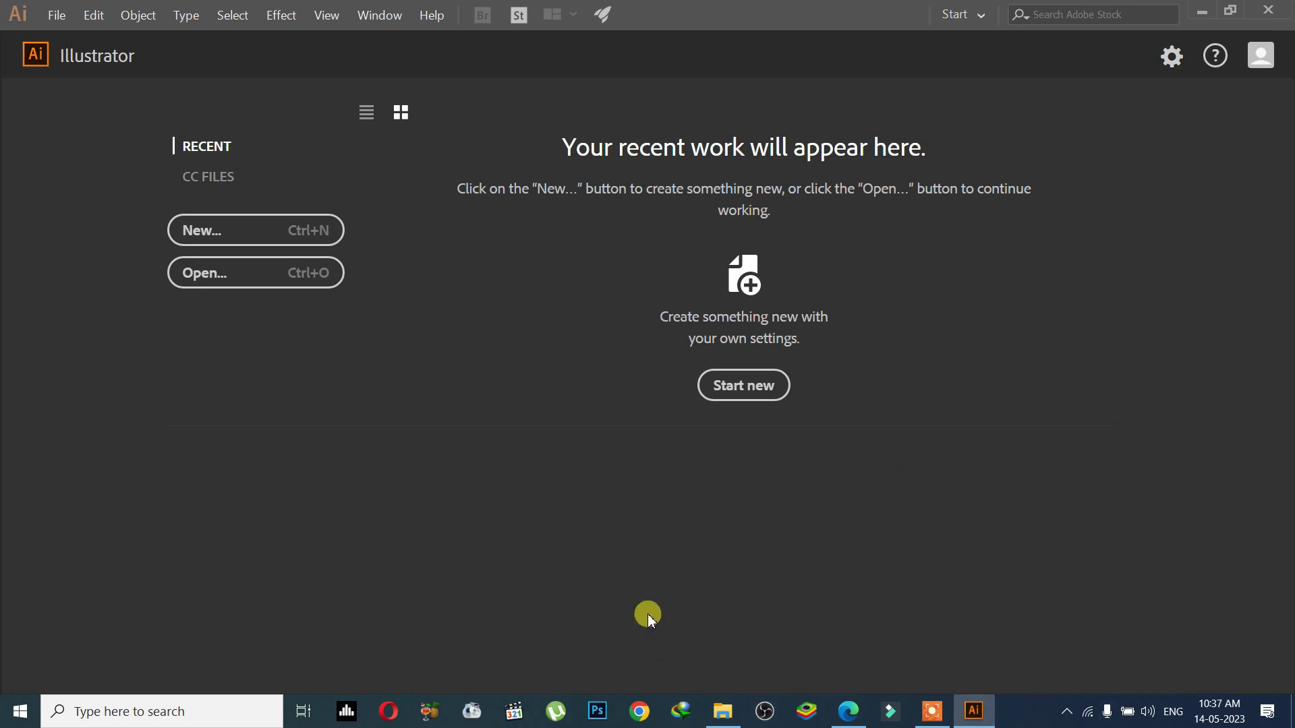
{"action": "left_click", "coordinate": [368, 120]}
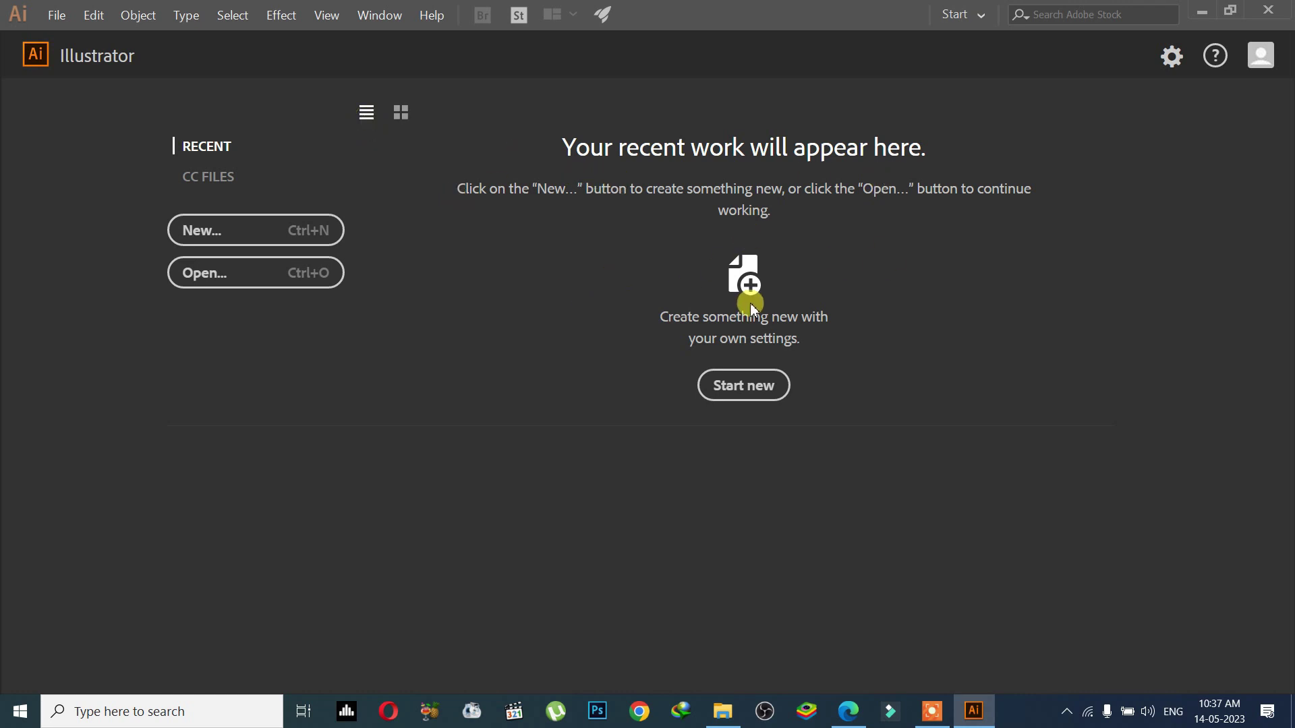
{"action": "left_click", "coordinate": [400, 116]}
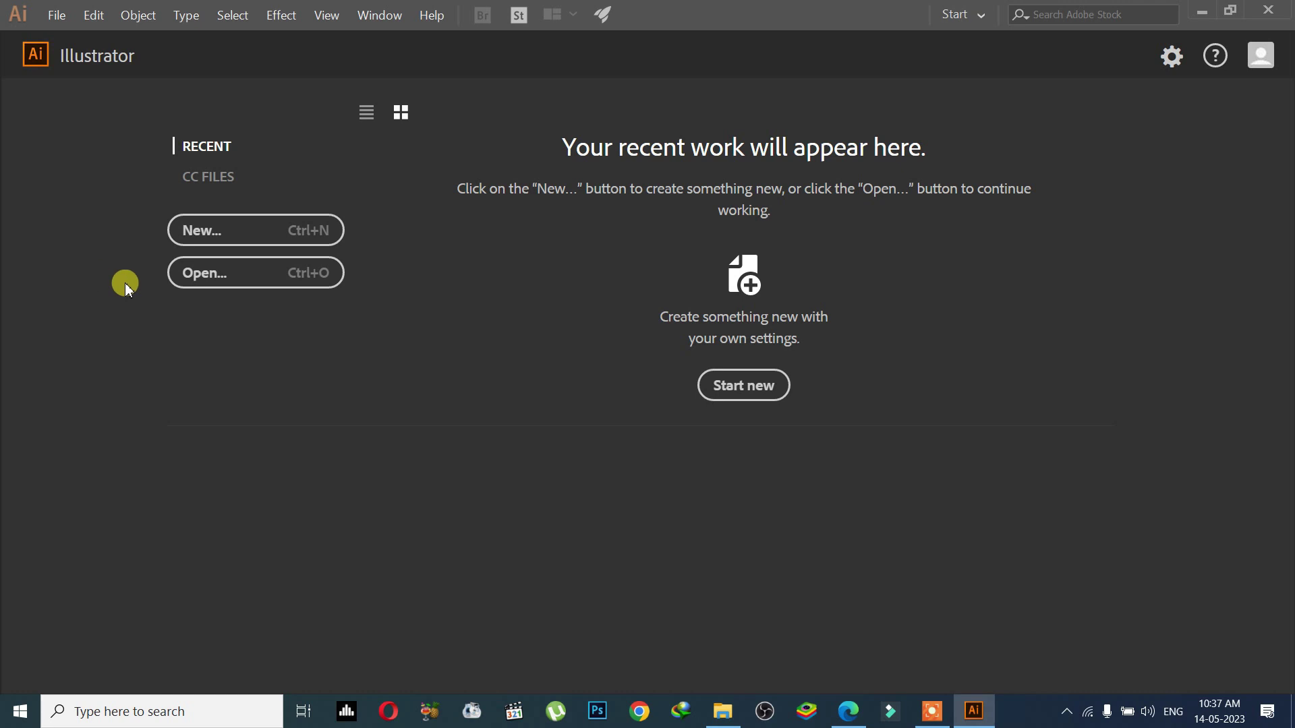
{"action": "left_click", "coordinate": [209, 283]}
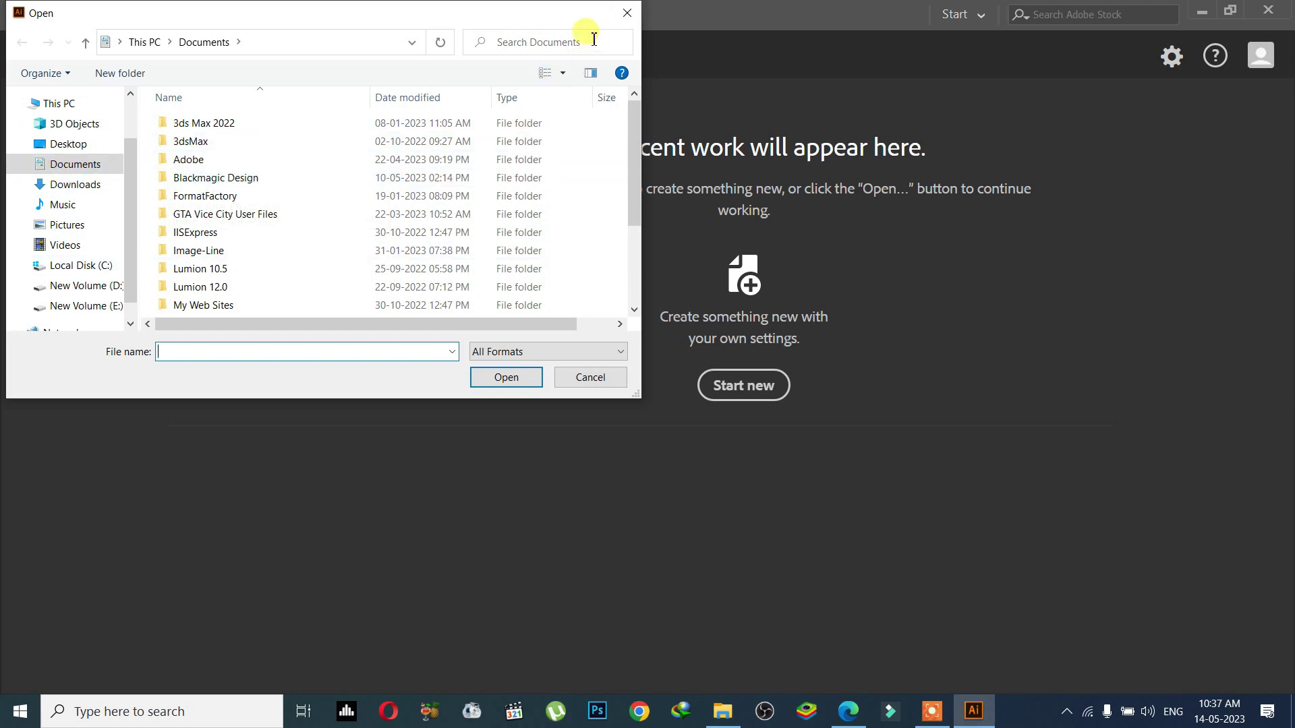
{"action": "left_click", "coordinate": [110, 150]}
{"action": "scroll", "coordinate": [324, 202], "scroll_direction": "down", "scroll_amount": 5}
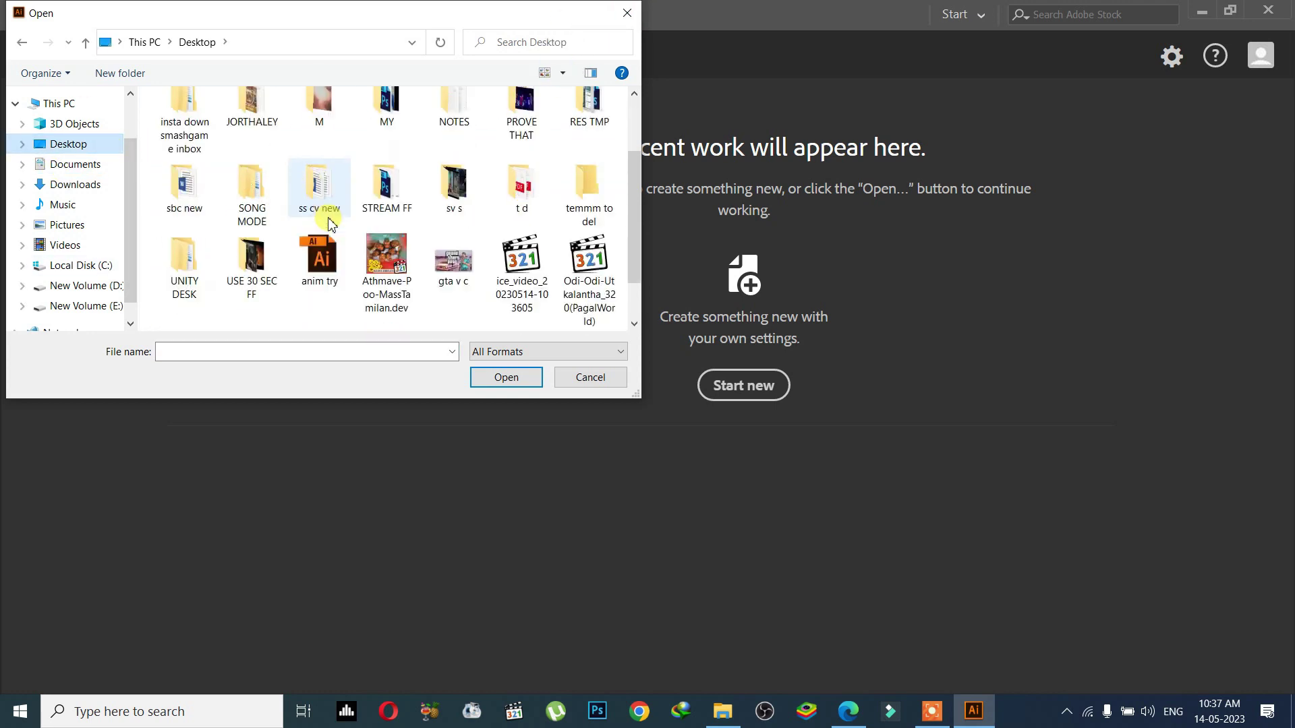
{"action": "left_click", "coordinate": [627, 13]}
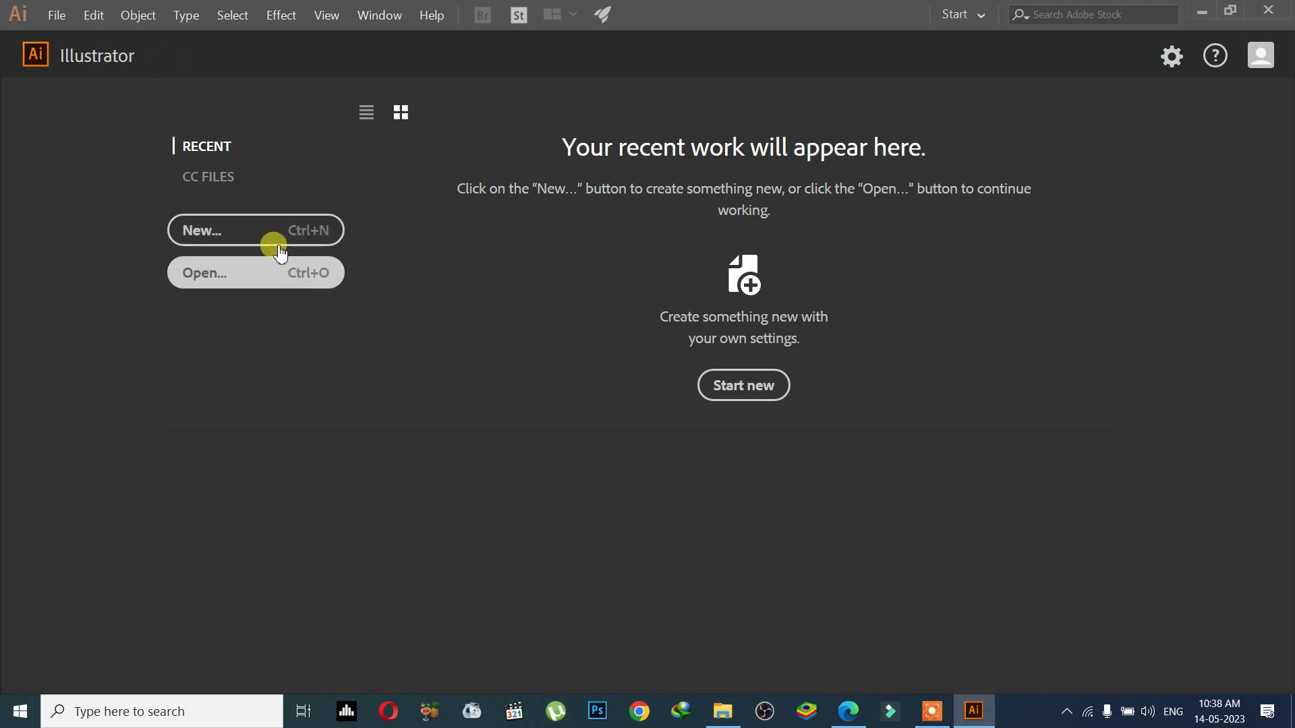
{"action": "left_click", "coordinate": [57, 16]}
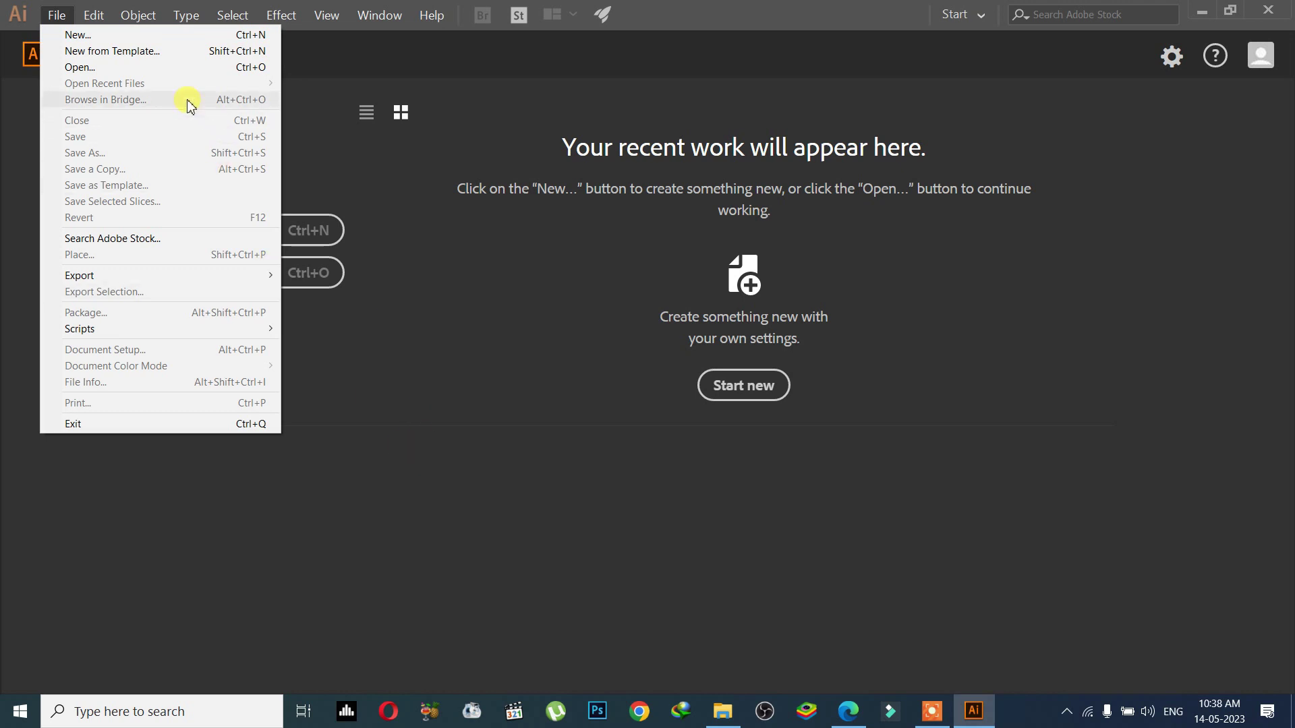
{"action": "left_click", "coordinate": [129, 58]}
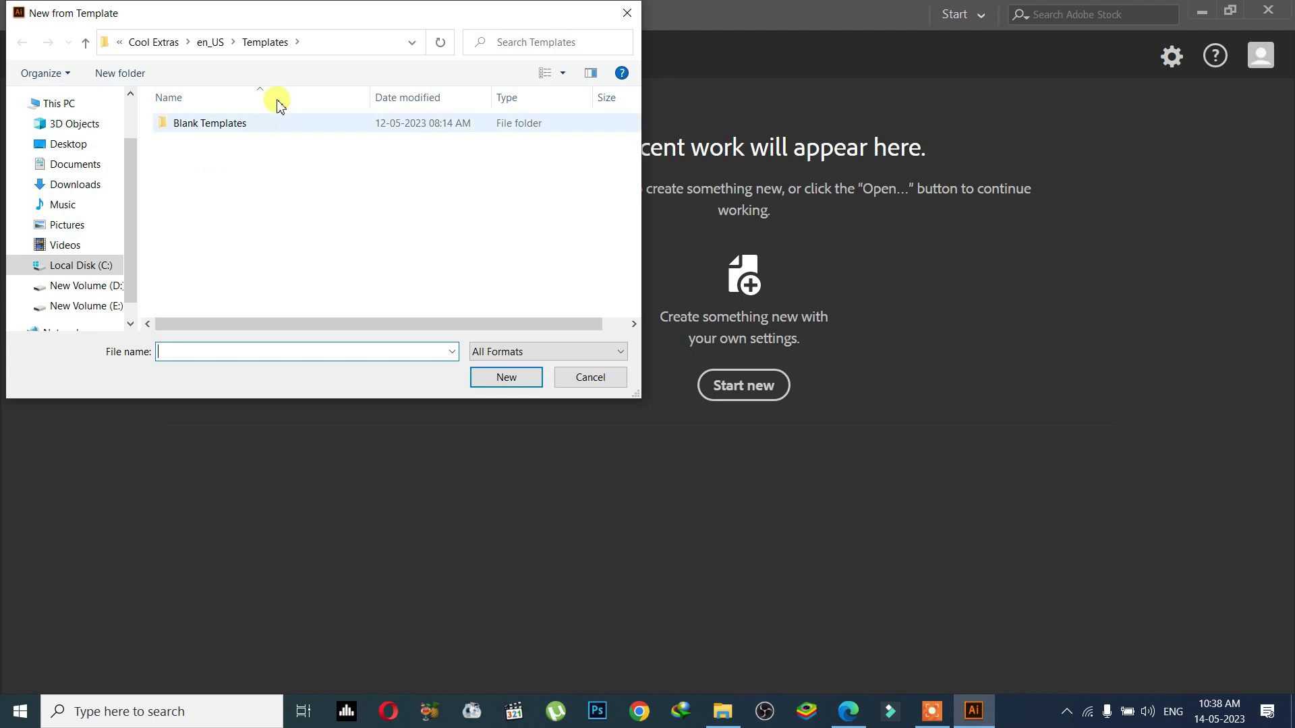
{"action": "left_click", "coordinate": [627, 13]}
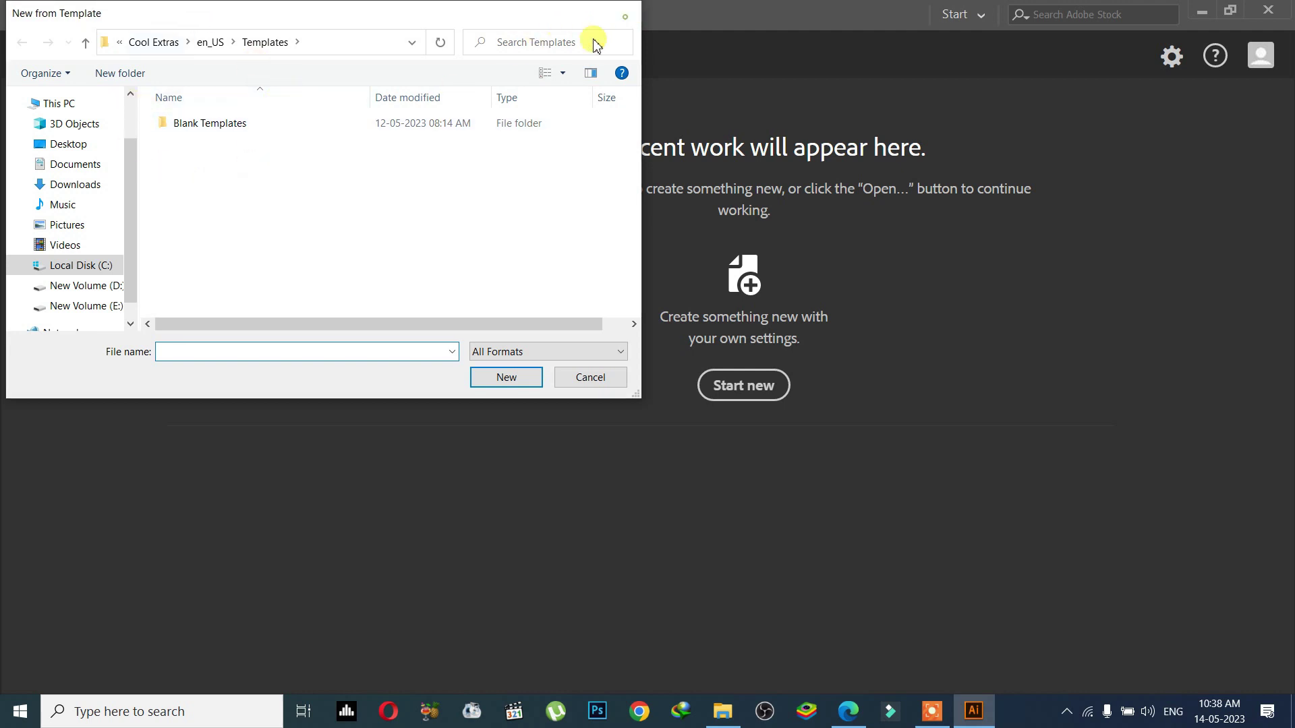
{"action": "left_click", "coordinate": [58, 15]}
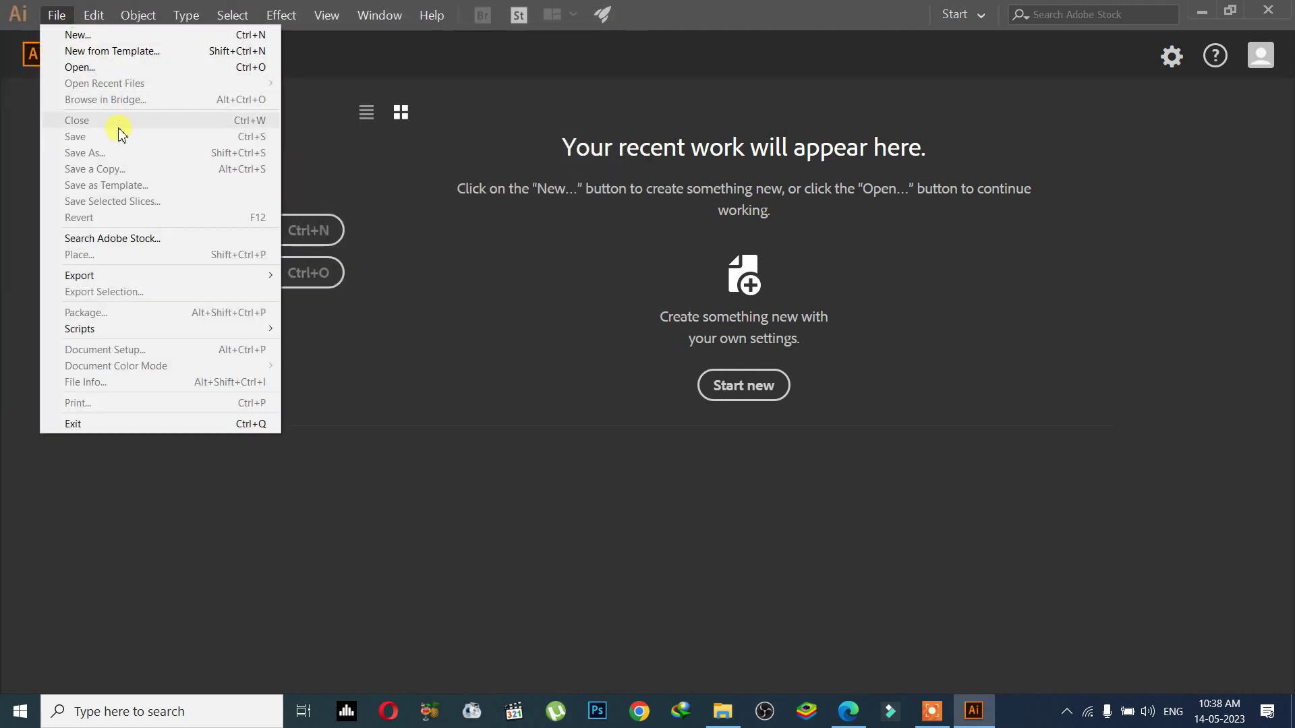
{"action": "left_click", "coordinate": [95, 69]}
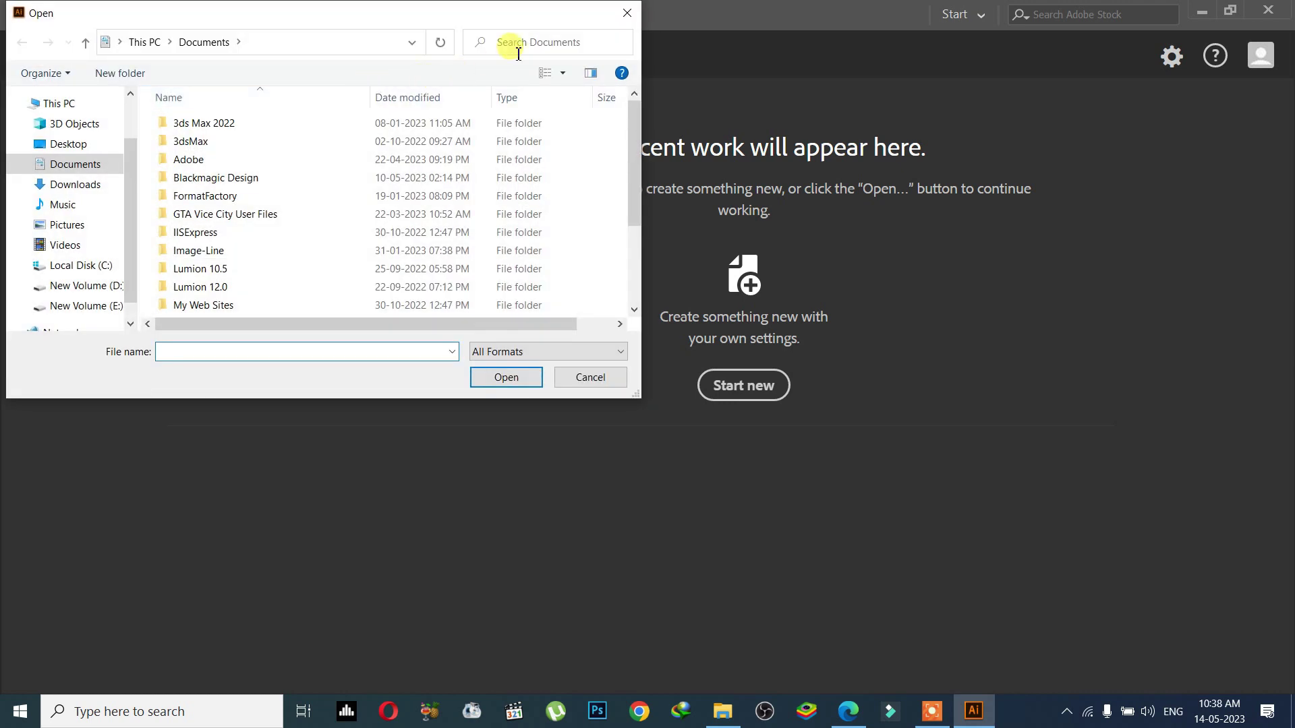
{"action": "left_click", "coordinate": [624, 15]}
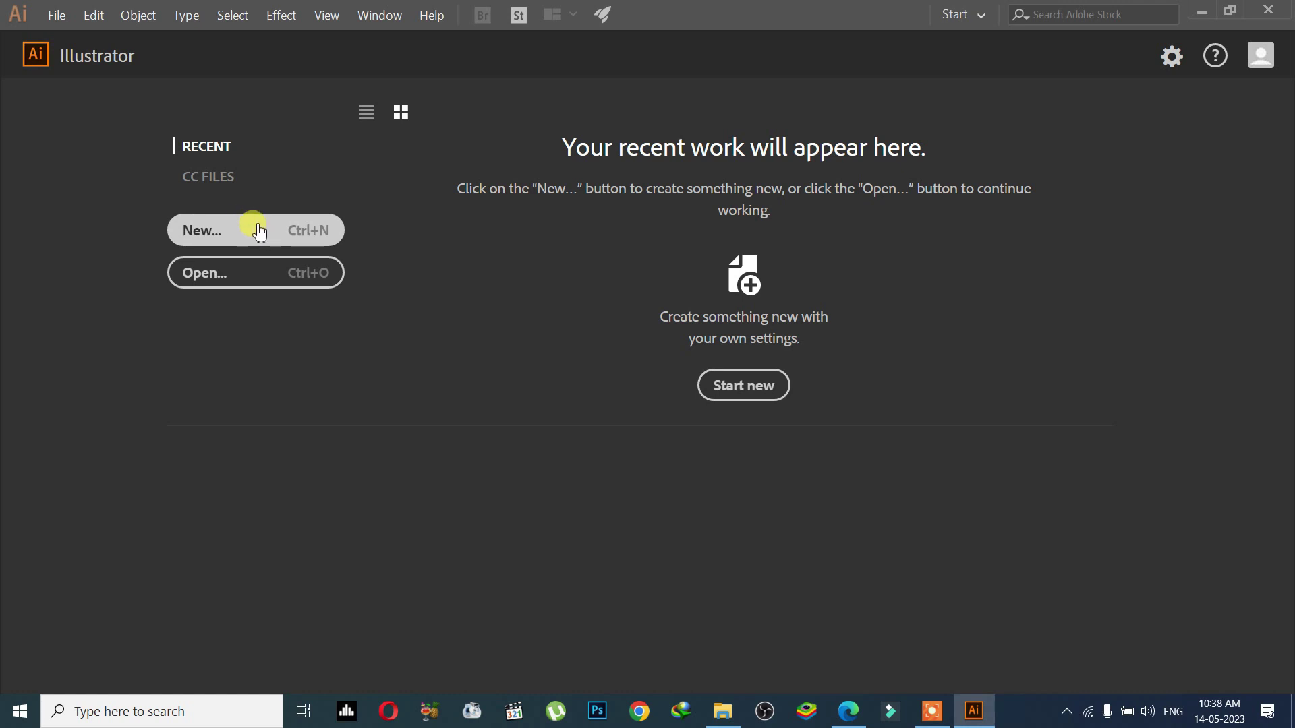
Start a new document from the start screen, return to Illustrator, and view the Saved presets.
{"action": "left_click", "coordinate": [260, 233]}
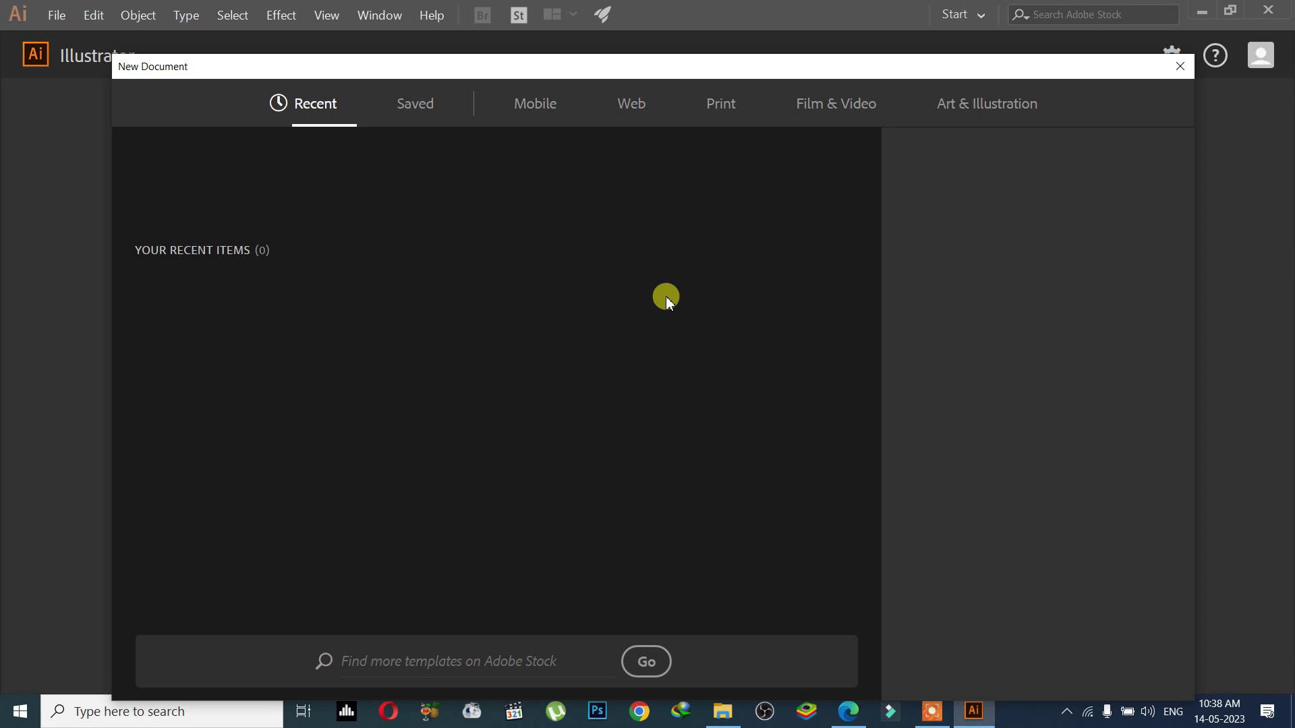
{"action": "left_click", "coordinate": [20, 712]}
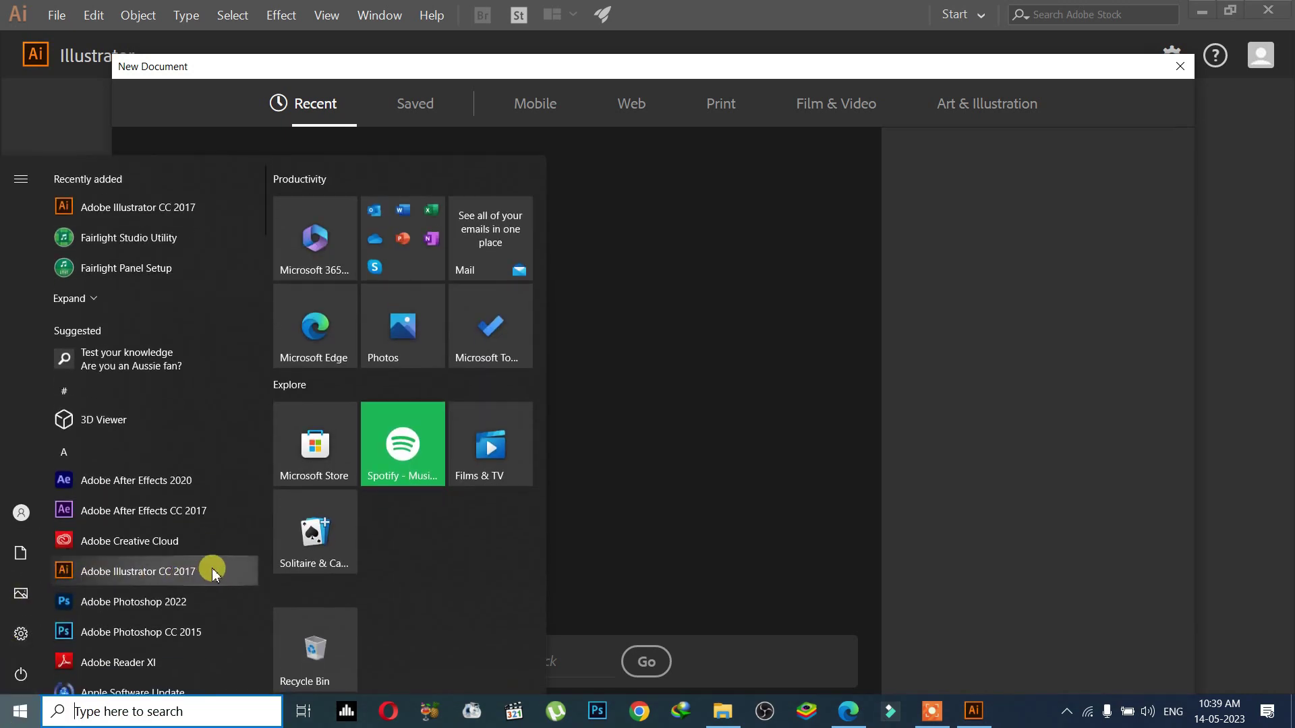
{"action": "left_click", "coordinate": [215, 573]}
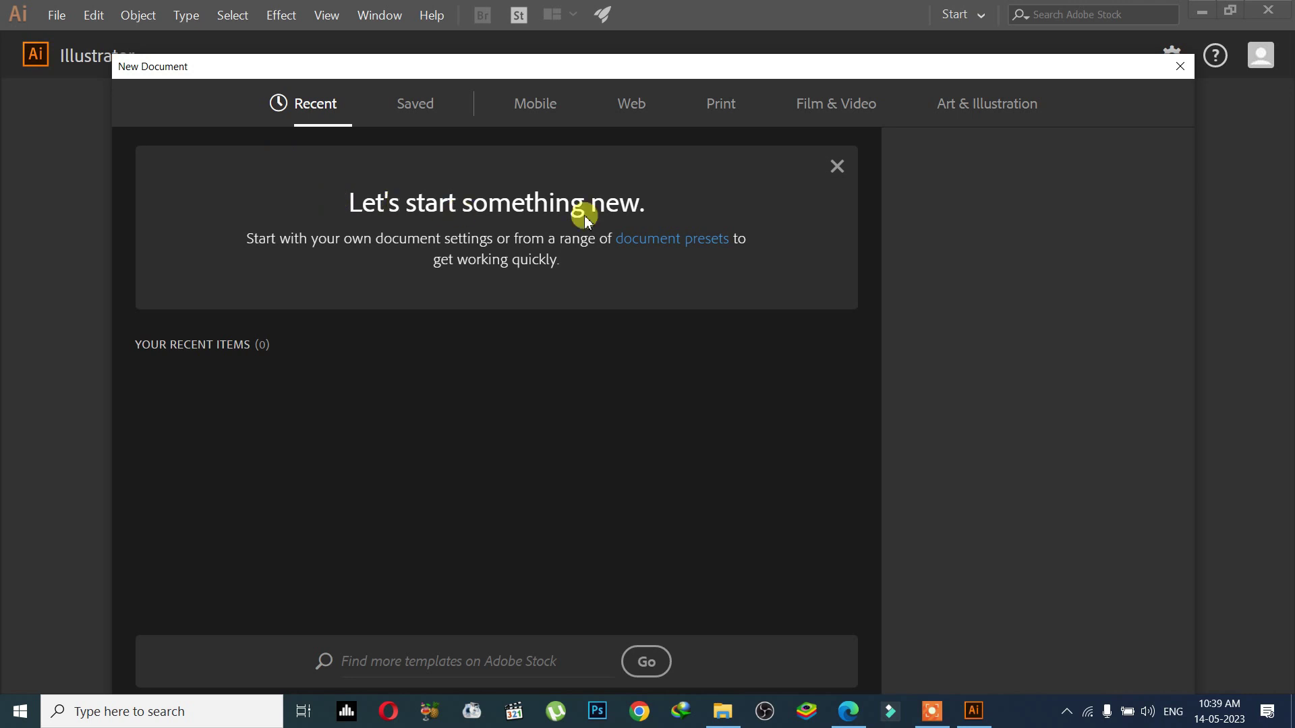
{"action": "left_click", "coordinate": [416, 118]}
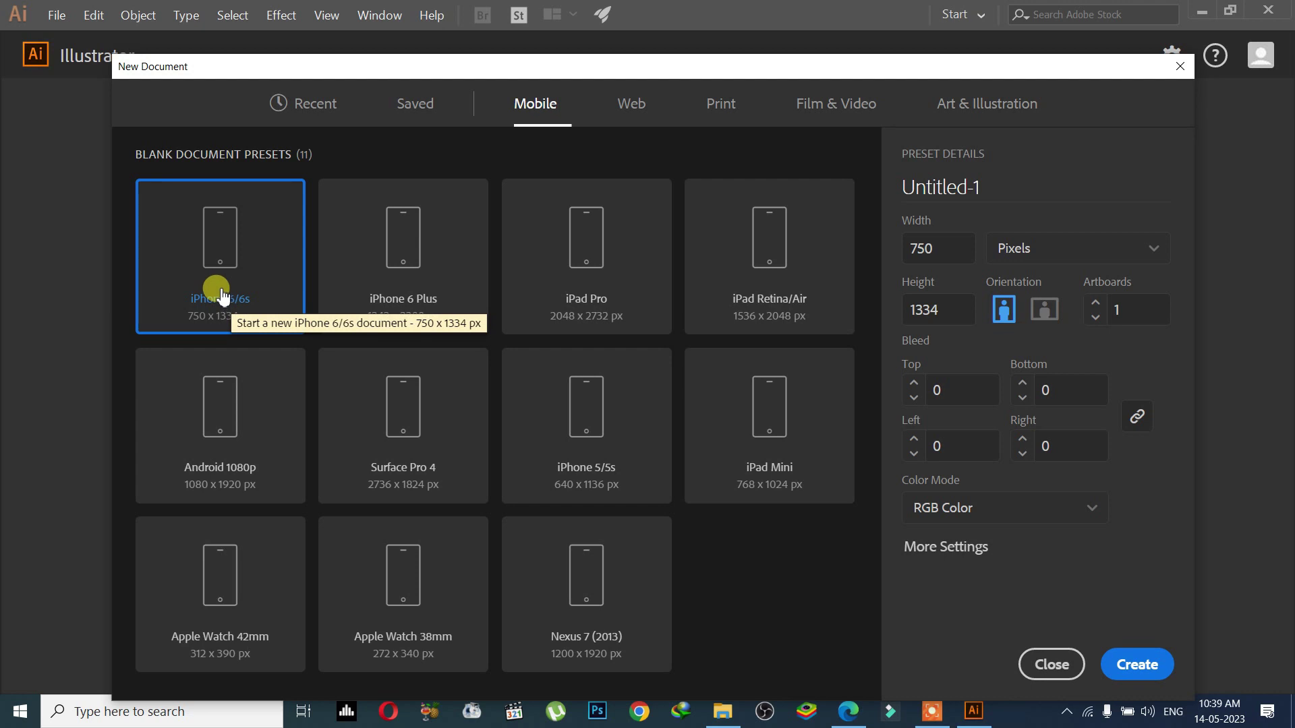
Try the iPhone 6 Plus (1242 × 2208), iPad Pro (2048 × 2732), iPad Retina and iPad Mini presets.
{"action": "left_click", "coordinate": [399, 211]}
{"action": "left_click", "coordinate": [512, 259]}
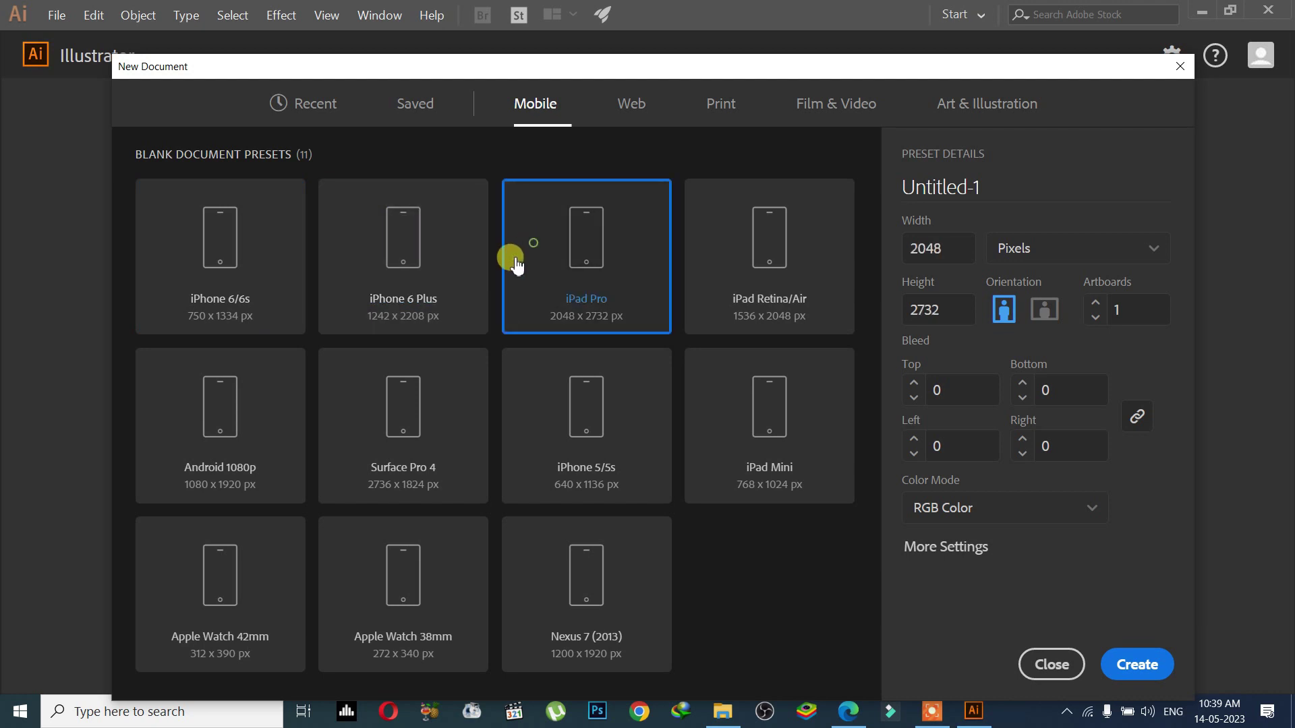
{"action": "left_click", "coordinate": [379, 327]}
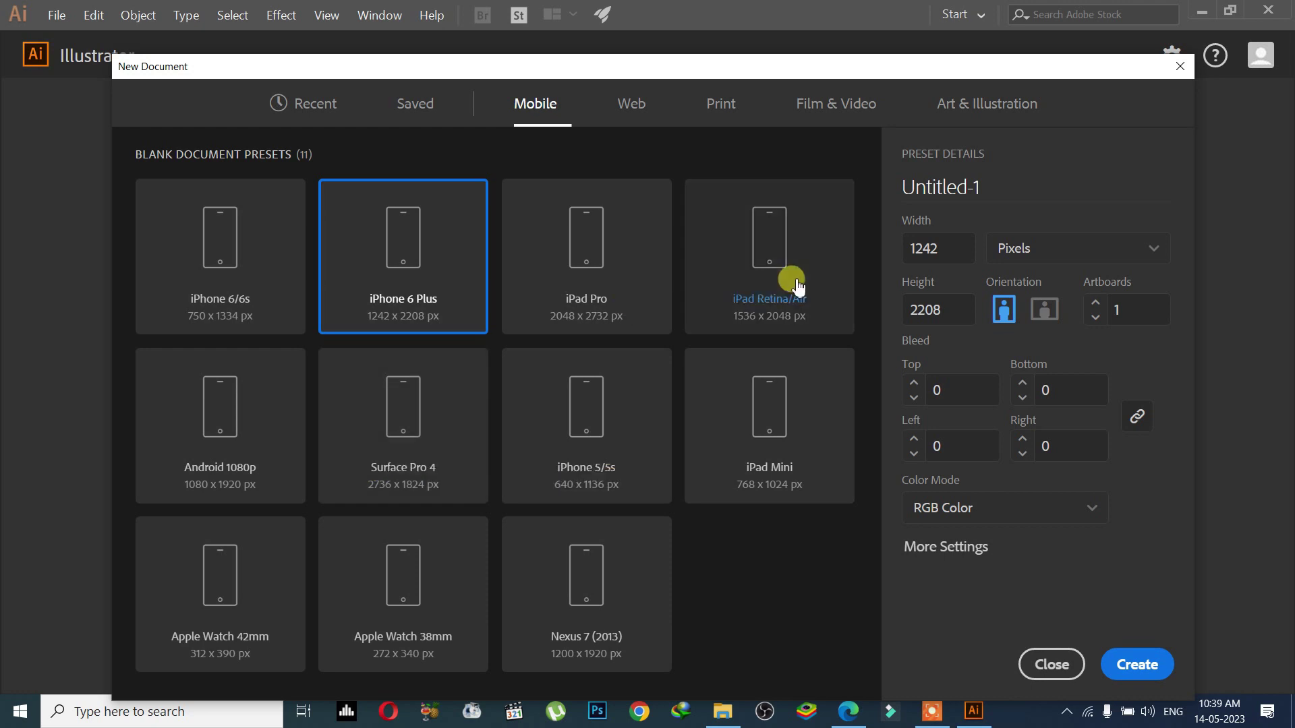
{"action": "left_click", "coordinate": [526, 259]}
{"action": "left_click", "coordinate": [728, 255]}
{"action": "left_click", "coordinate": [751, 419]}
Try iPhone 5/5s (640 × 1136), Apple Watch 42mm (312 × 390) and Nexus 7 before switching to Web.
{"action": "left_click", "coordinate": [599, 425]}
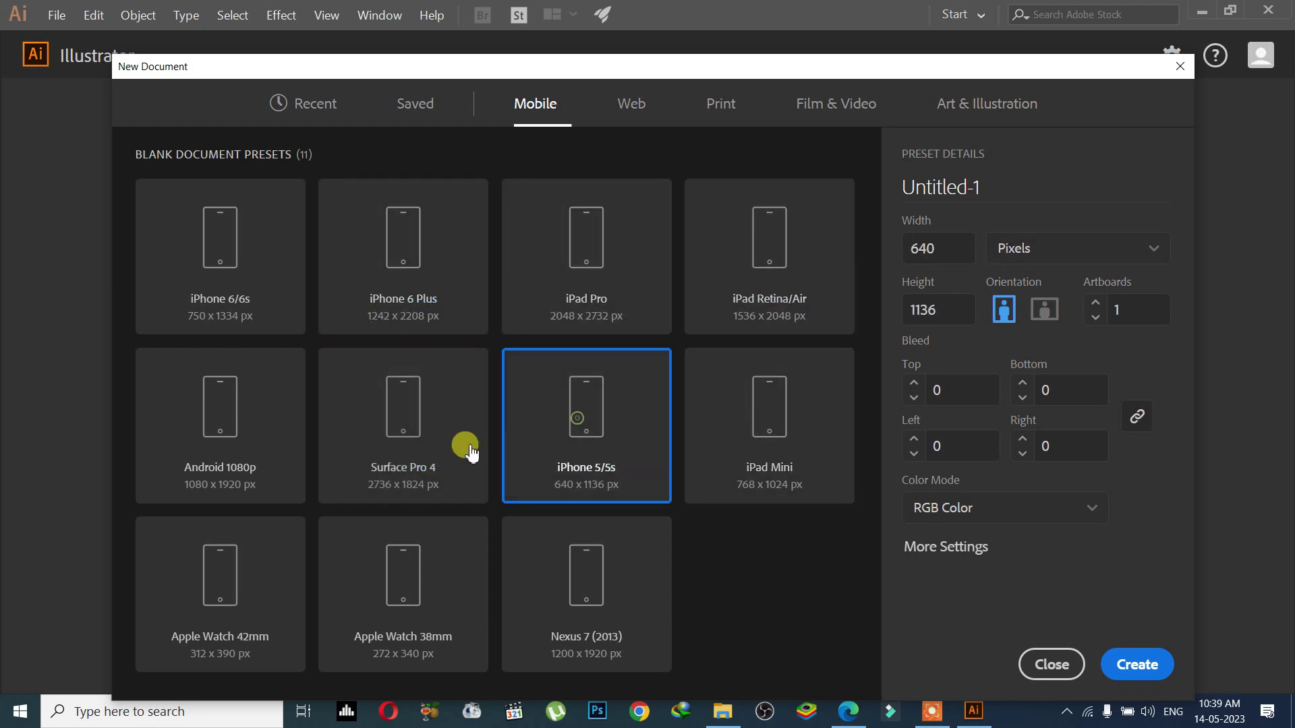
{"action": "left_click", "coordinate": [362, 445]}
{"action": "left_click", "coordinate": [273, 421]}
{"action": "left_click", "coordinate": [269, 579]}
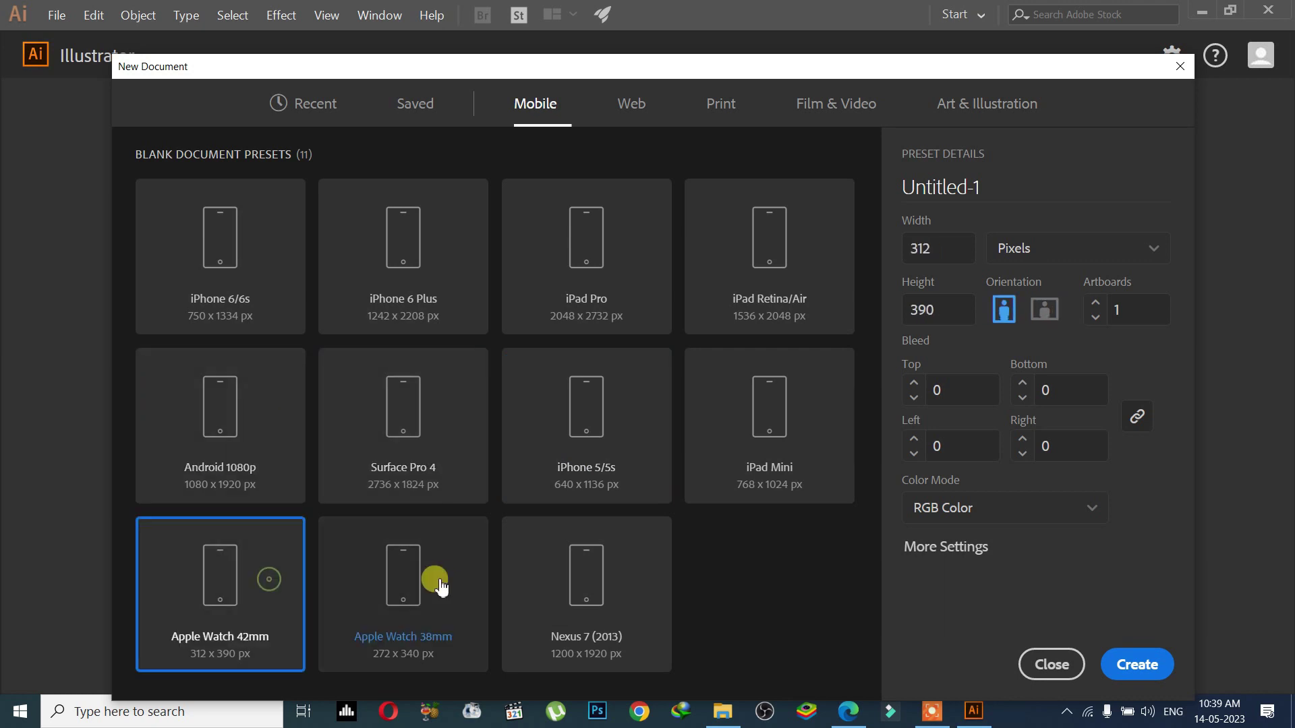
{"action": "left_click", "coordinate": [443, 581]}
{"action": "left_click", "coordinate": [551, 592]}
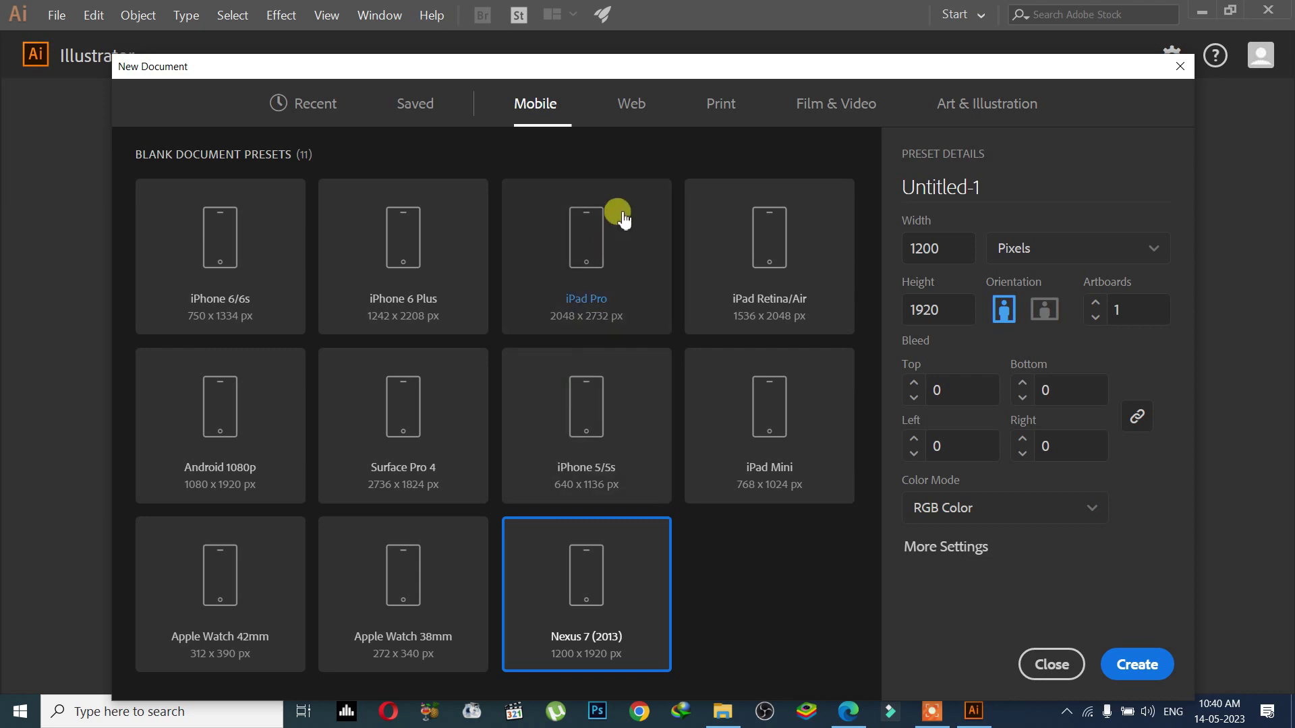
{"action": "left_click", "coordinate": [626, 108]}
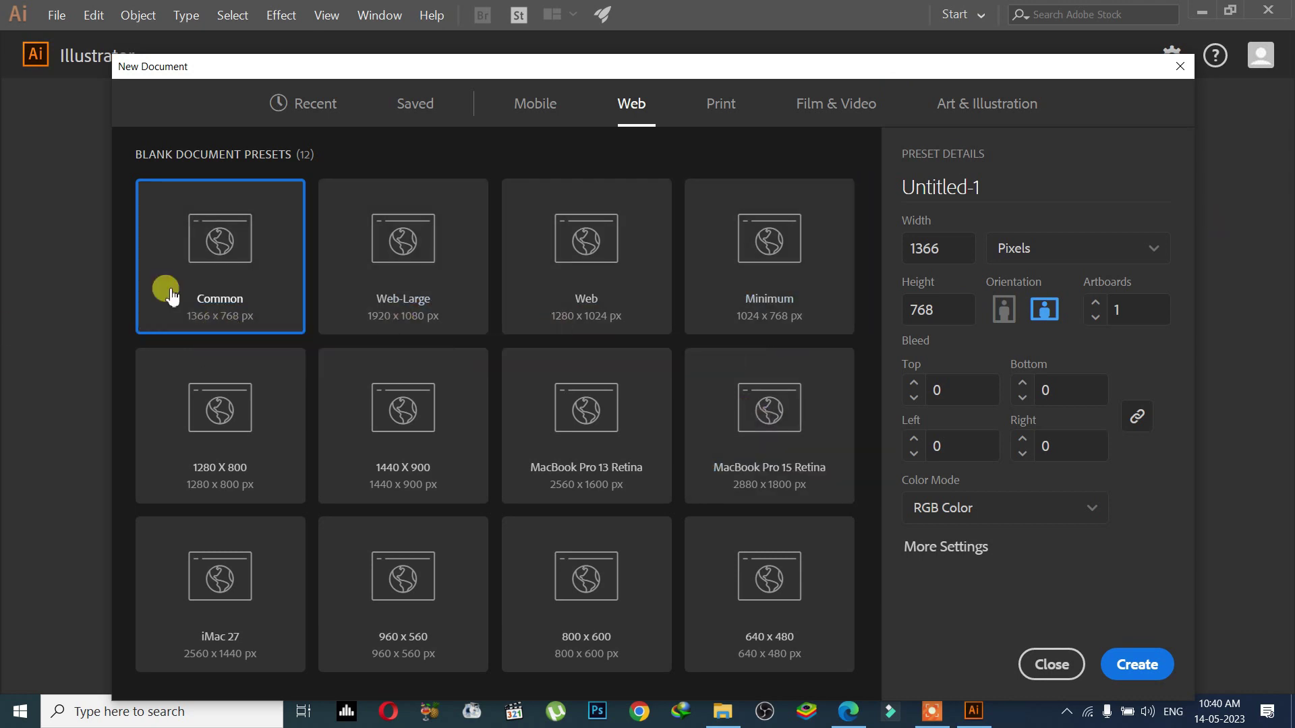
Try the Web-Large (1920 × 1080), Web (1280 × 1024) and MacBook Pro 15 Retina presets.
{"action": "left_click", "coordinate": [414, 326]}
{"action": "left_click", "coordinate": [671, 309]}
{"action": "left_click", "coordinate": [747, 358]}
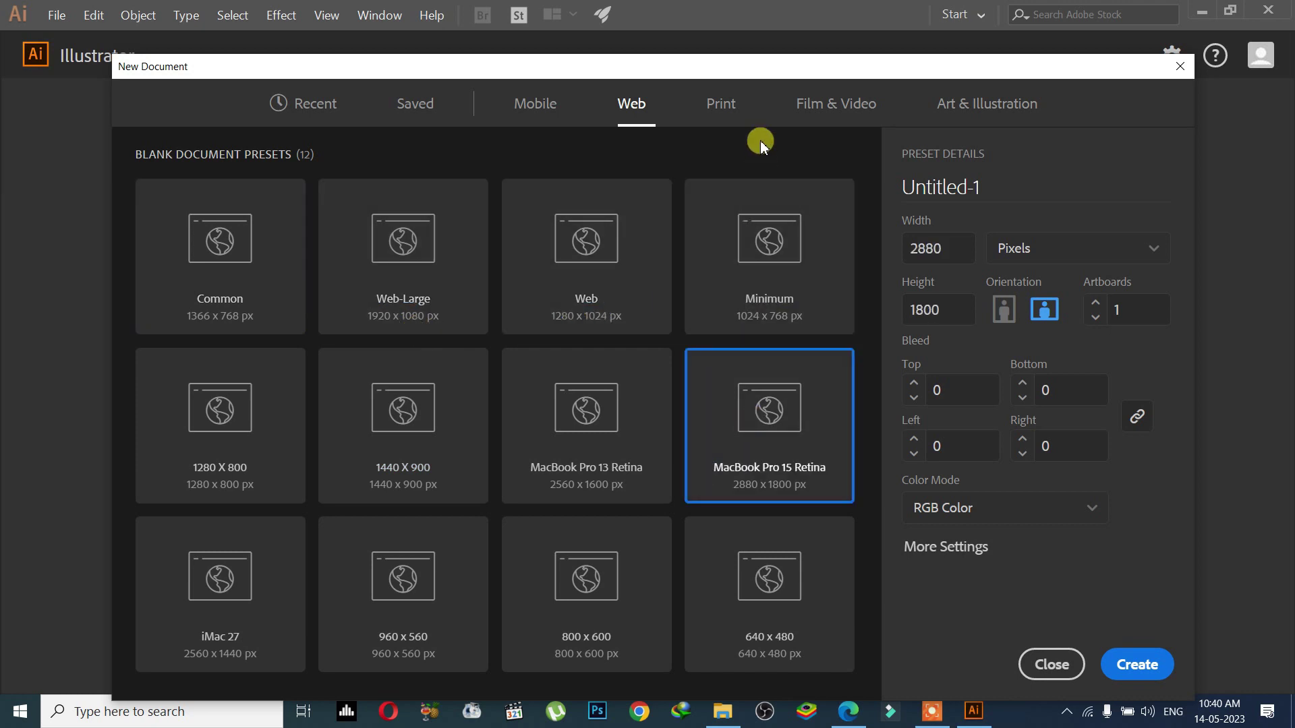
Show the Print presets and try the A4, A3, B4, B5 and Tabloid sizes.
{"action": "left_click", "coordinate": [734, 121]}
{"action": "left_click", "coordinate": [376, 270]}
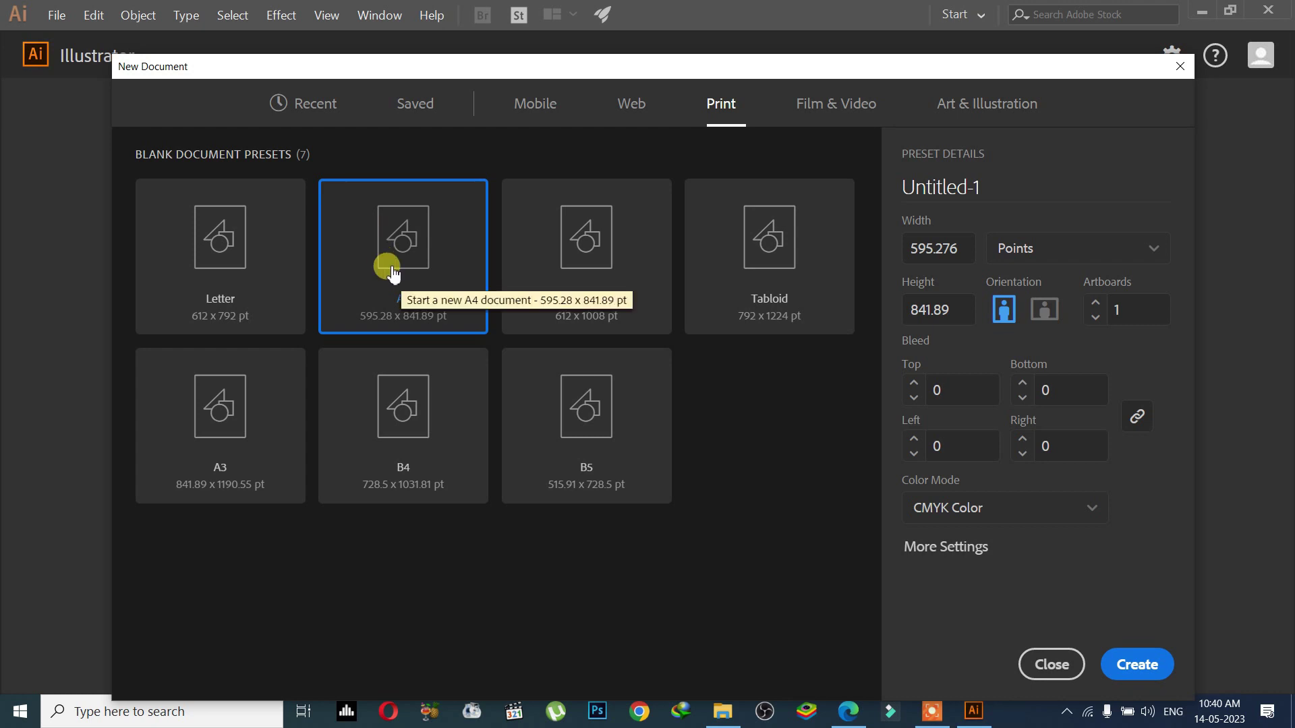
{"action": "left_click", "coordinate": [248, 445]}
{"action": "left_click", "coordinate": [429, 409]}
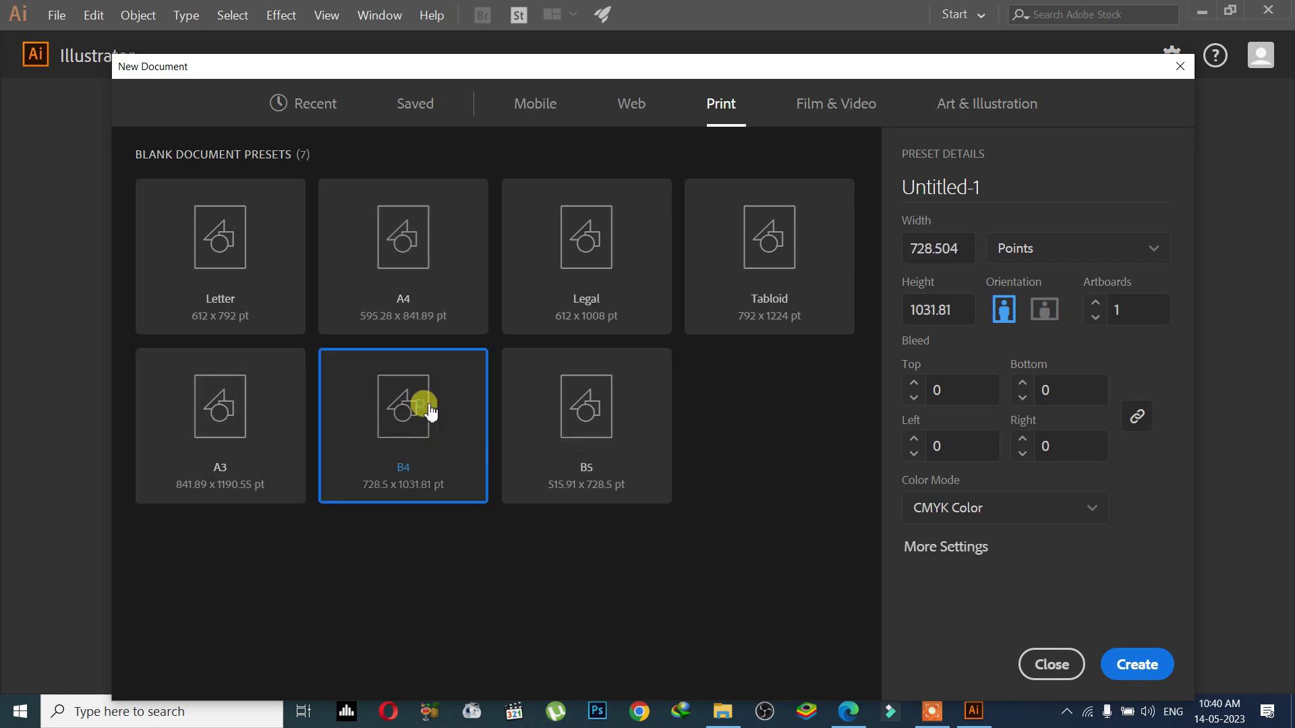
{"action": "left_click", "coordinate": [573, 407]}
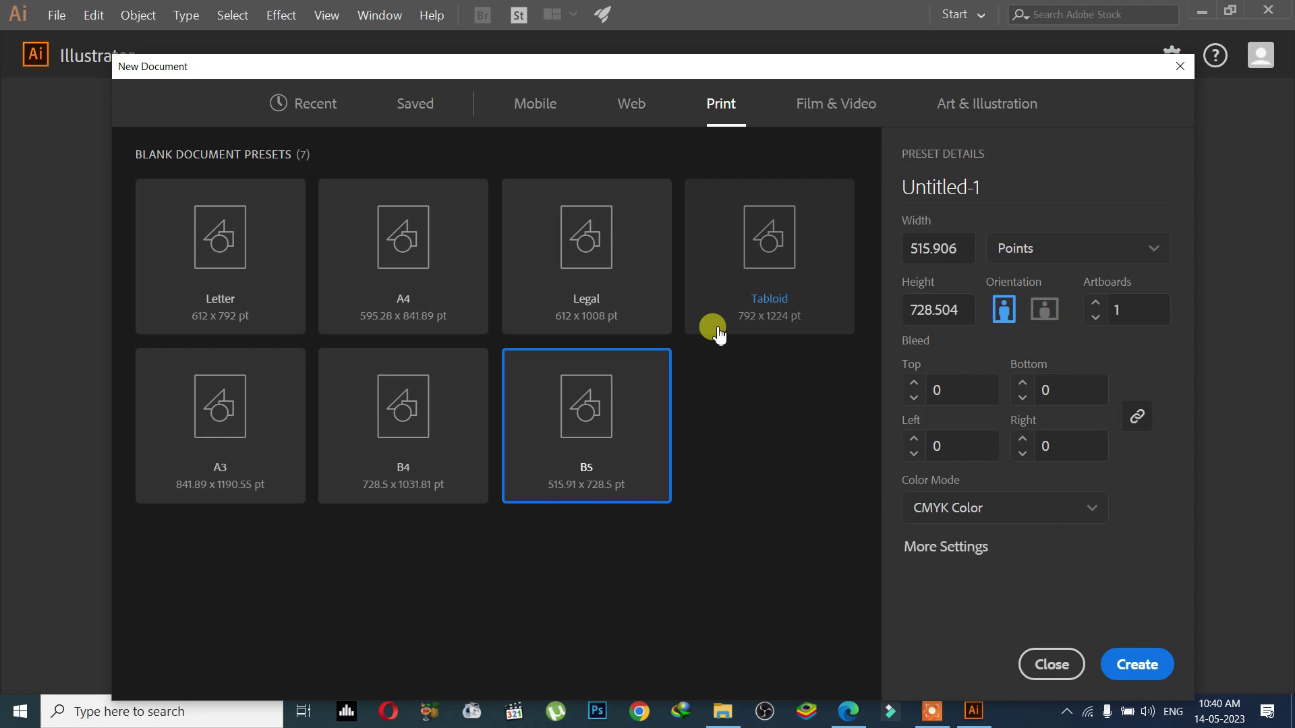
{"action": "left_click", "coordinate": [742, 313]}
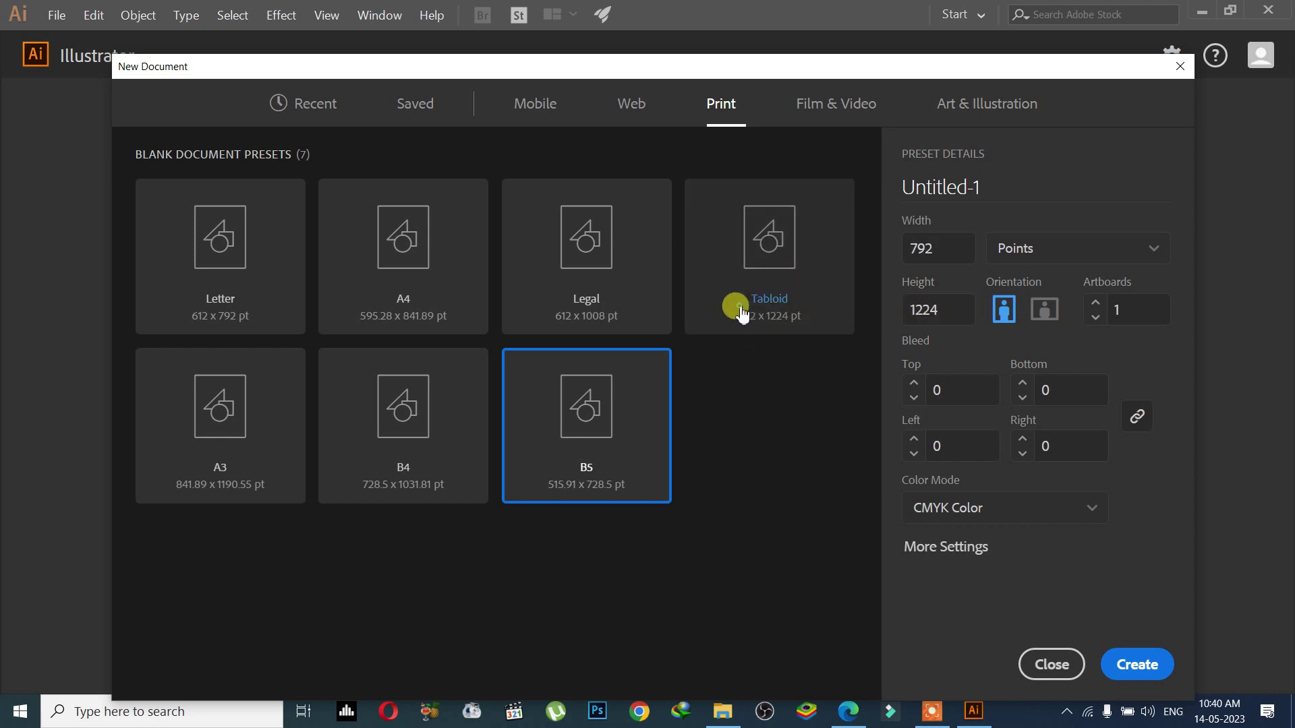
Try Legal, Letter and A4 print sizes, then move to the Film & Video presets.
{"action": "left_click", "coordinate": [598, 298]}
{"action": "left_click", "coordinate": [404, 301]}
{"action": "left_click", "coordinate": [269, 314]}
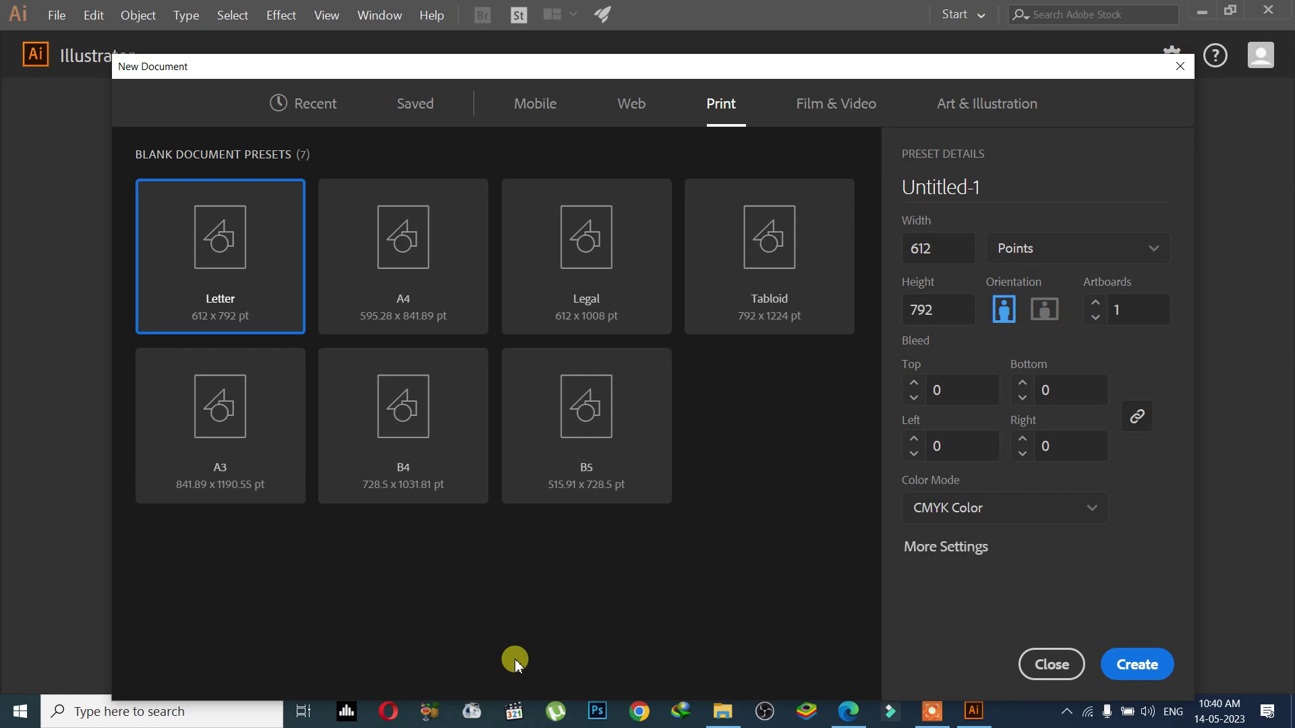
{"action": "left_click", "coordinate": [438, 273]}
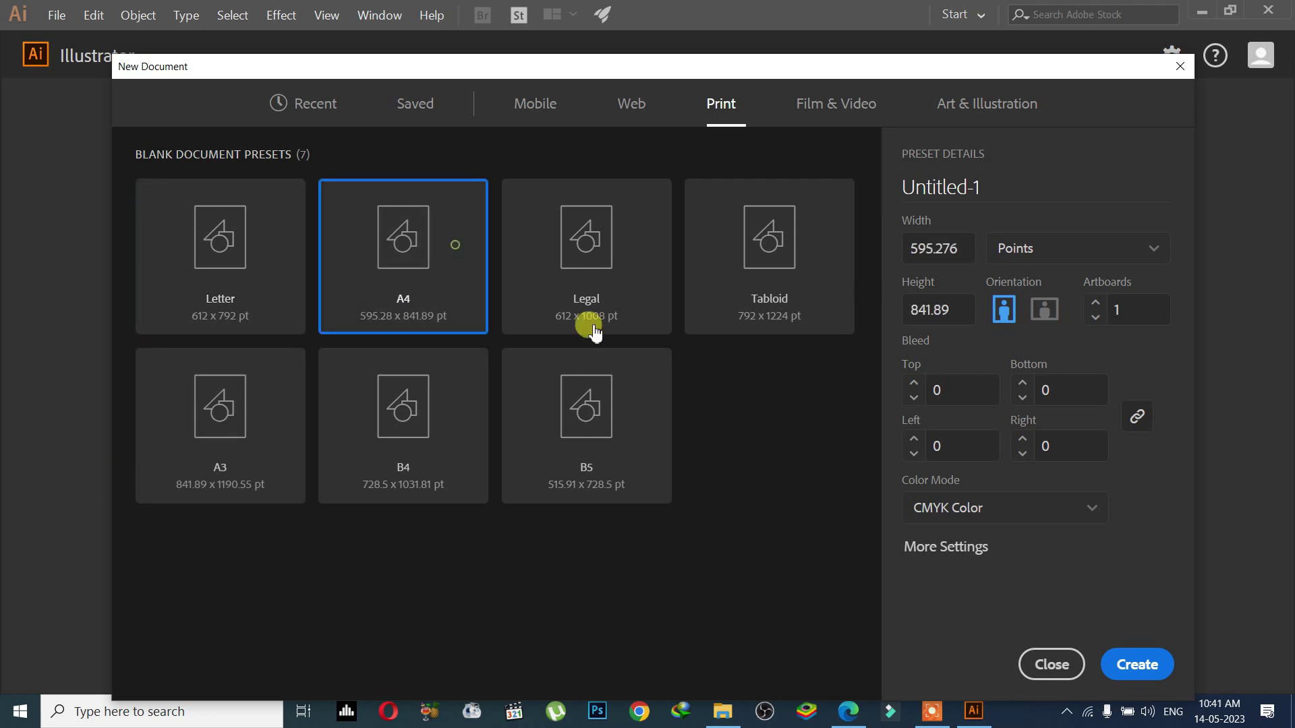
{"action": "left_click", "coordinate": [820, 114]}
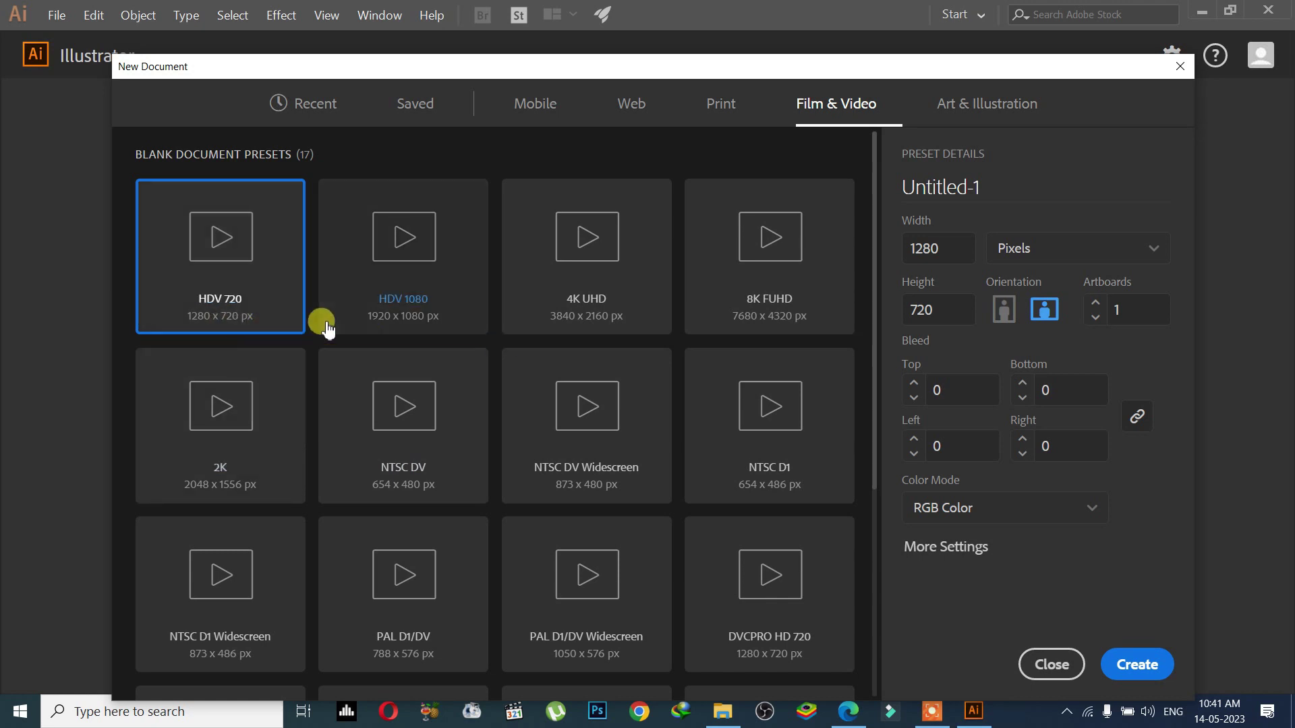
Try the HDV 1080, HDV 720, 4K UHD, 8K FUHD, 2K and Film (4K) video sizes.
{"action": "left_click", "coordinate": [391, 331]}
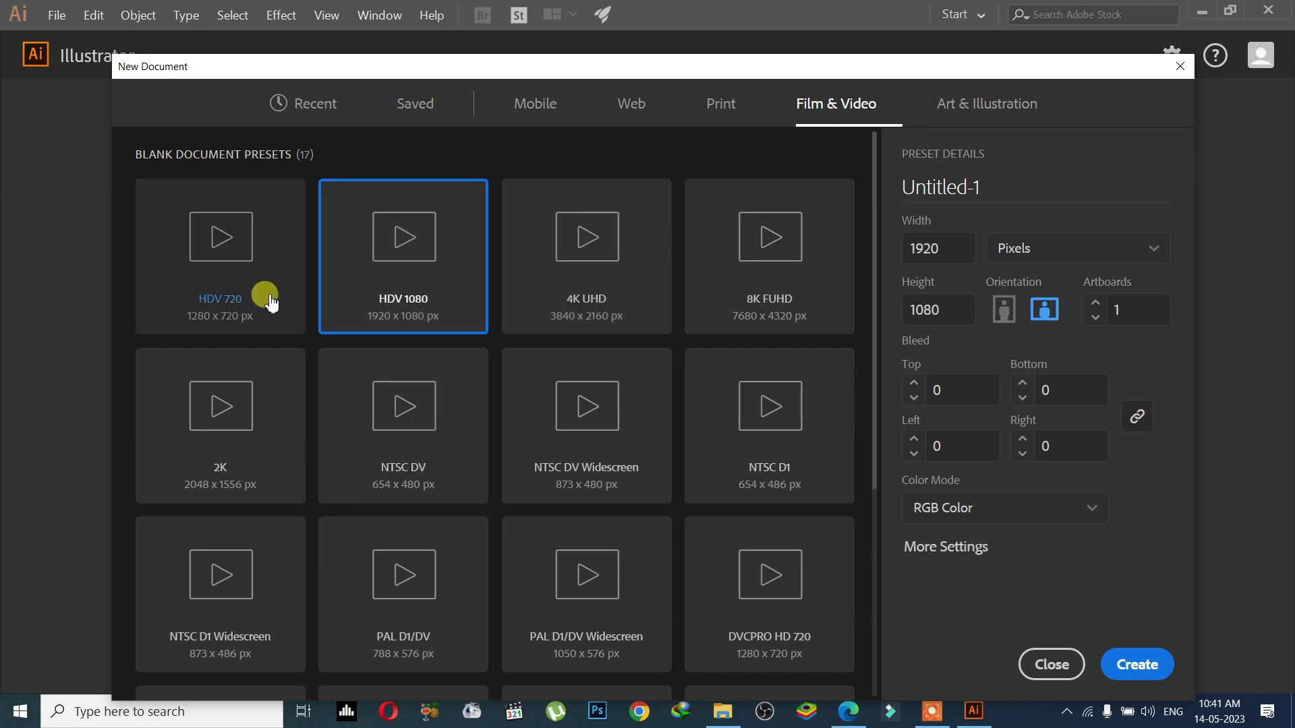
{"action": "left_click", "coordinate": [244, 323]}
{"action": "left_click", "coordinate": [368, 297]}
{"action": "left_click", "coordinate": [607, 324]}
{"action": "left_click", "coordinate": [811, 298]}
{"action": "left_click", "coordinate": [214, 488]}
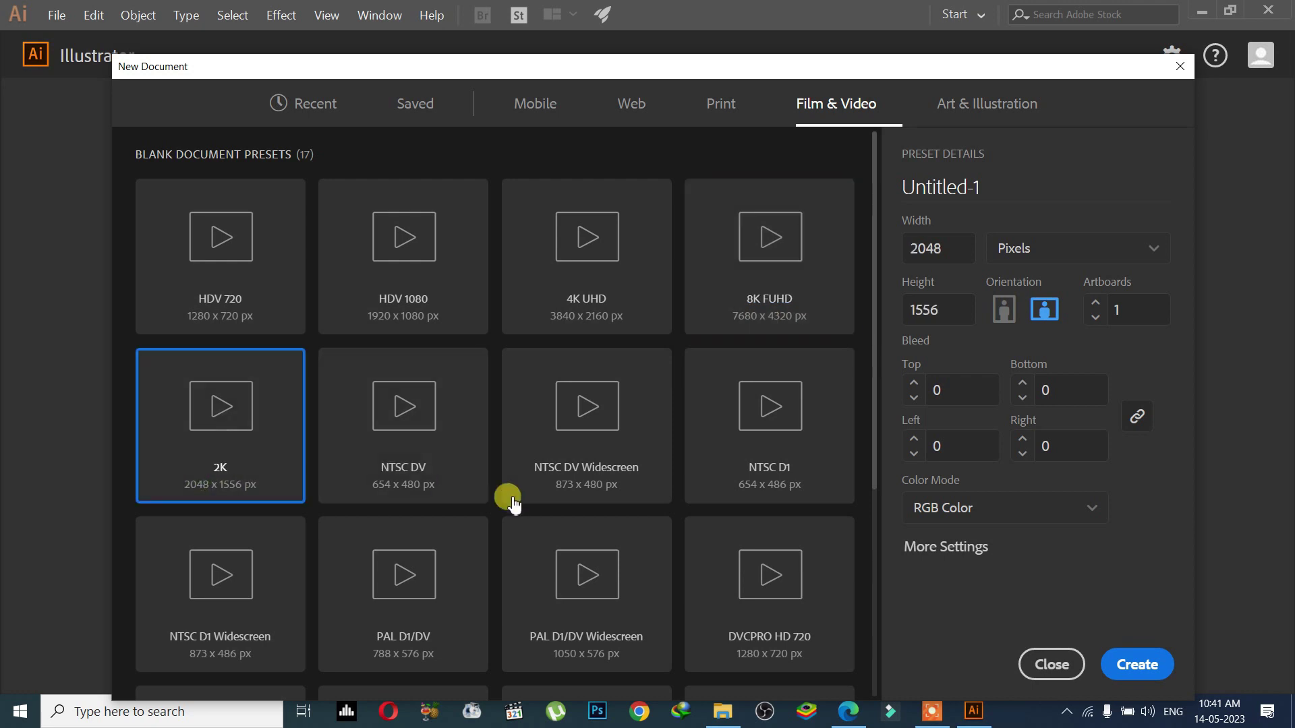
{"action": "scroll", "coordinate": [581, 484], "scroll_direction": "down", "scroll_amount": 3}
{"action": "scroll", "coordinate": [578, 528], "scroll_direction": "up", "scroll_amount": 3}
{"action": "scroll", "coordinate": [462, 529], "scroll_direction": "down", "scroll_amount": 3}
{"action": "left_click", "coordinate": [266, 626]}
{"action": "scroll", "coordinate": [676, 511], "scroll_direction": "up", "scroll_amount": 3}
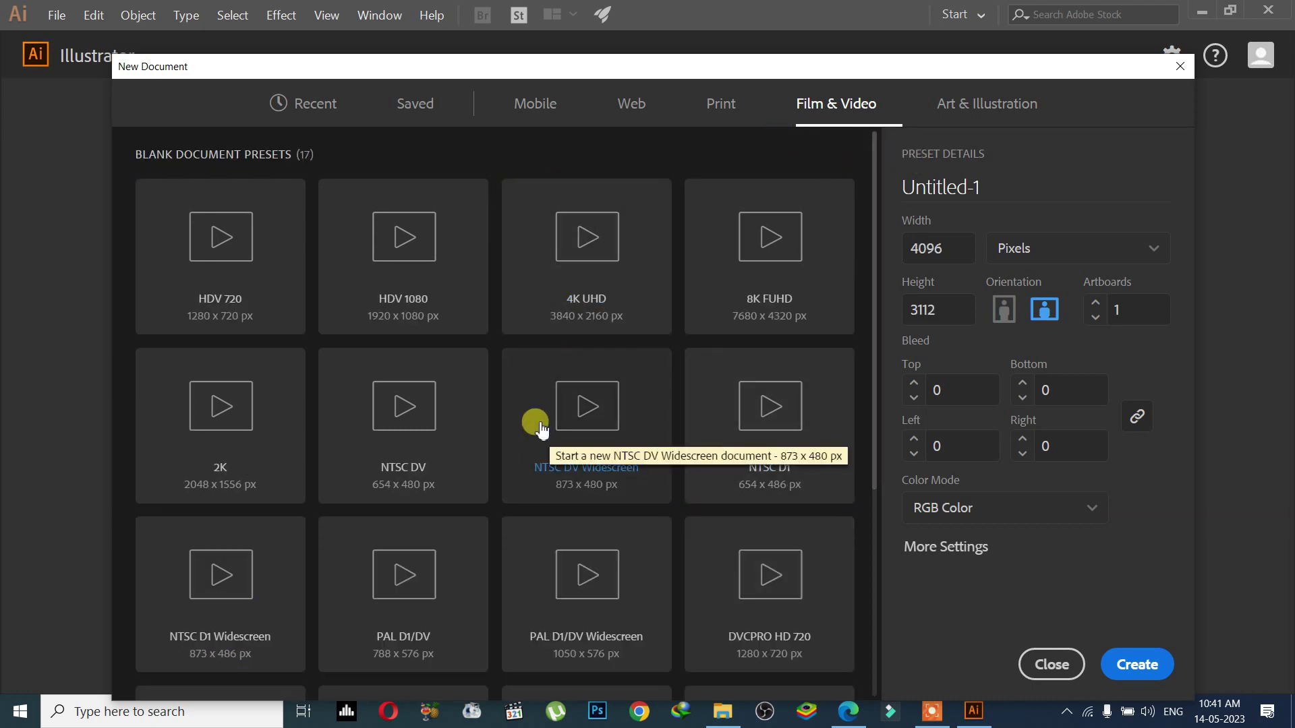
Browse the Print, Mobile, Web and Film & Video tabs, ending on Art & Illustration.
{"action": "left_click", "coordinate": [721, 107]}
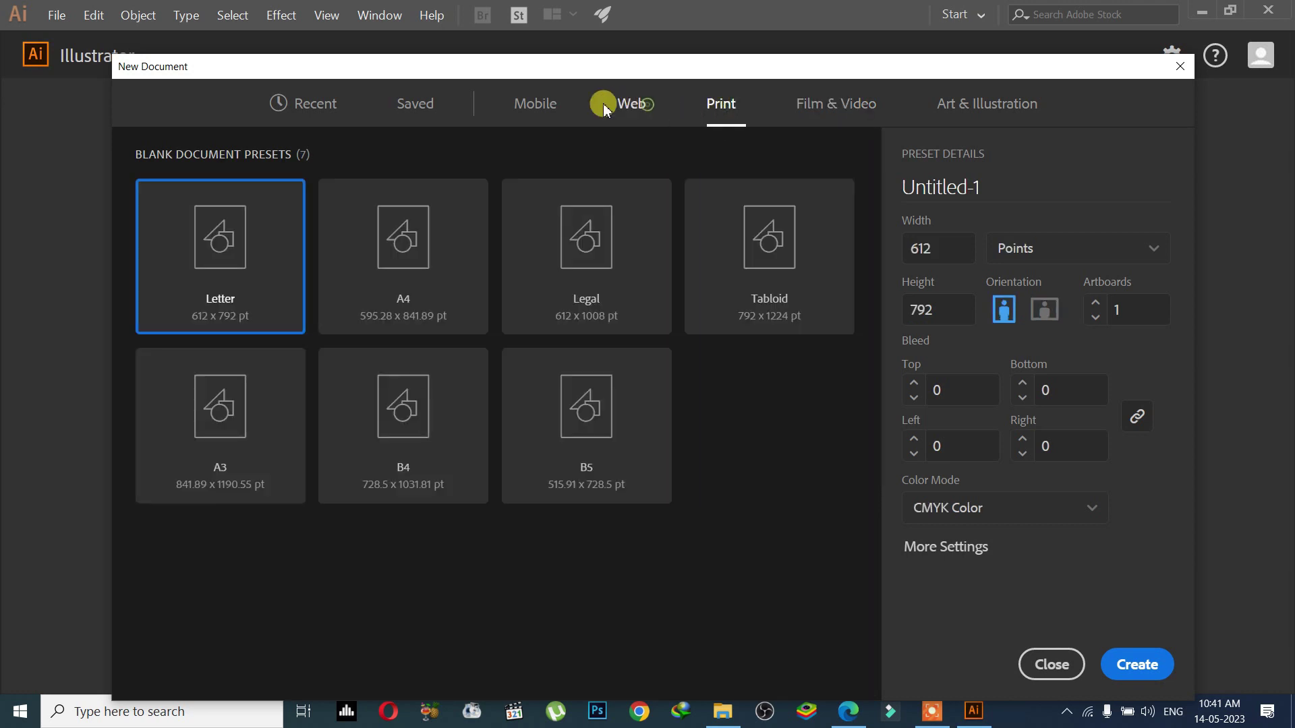
{"action": "left_click", "coordinate": [539, 114]}
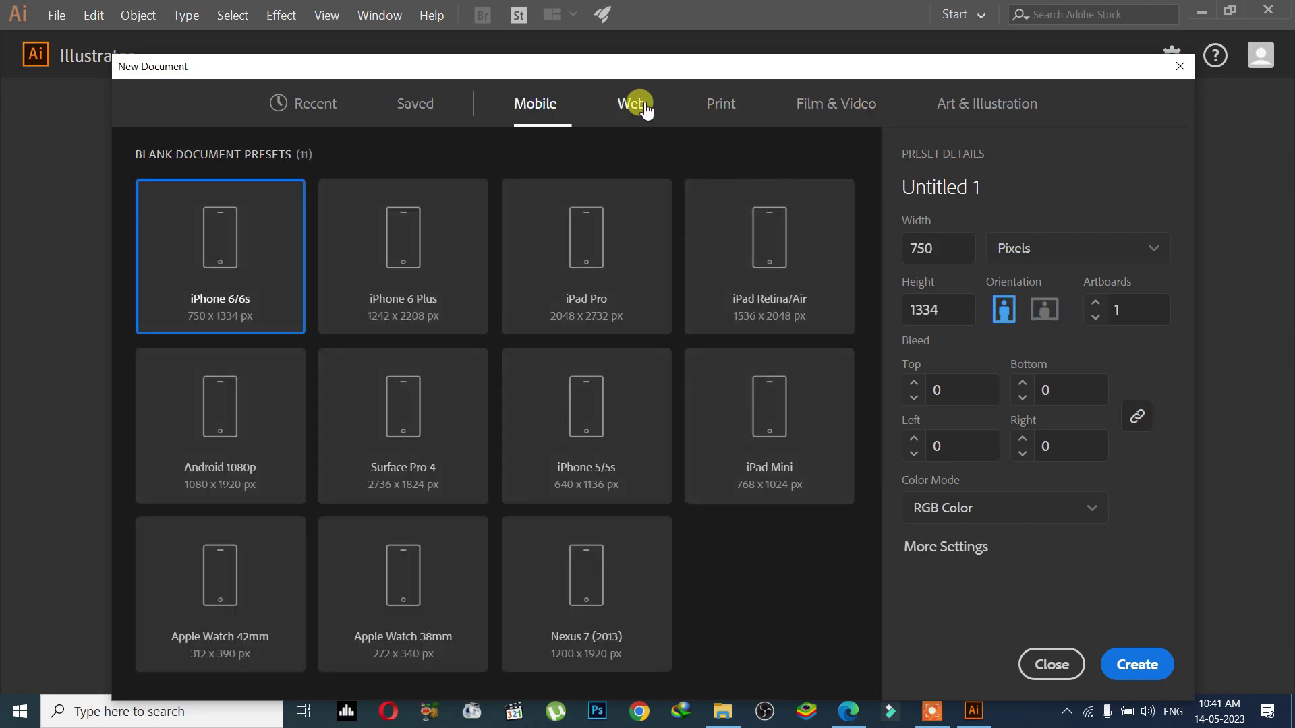
{"action": "left_click", "coordinate": [630, 107]}
{"action": "left_click", "coordinate": [721, 115]}
{"action": "left_click", "coordinate": [846, 108]}
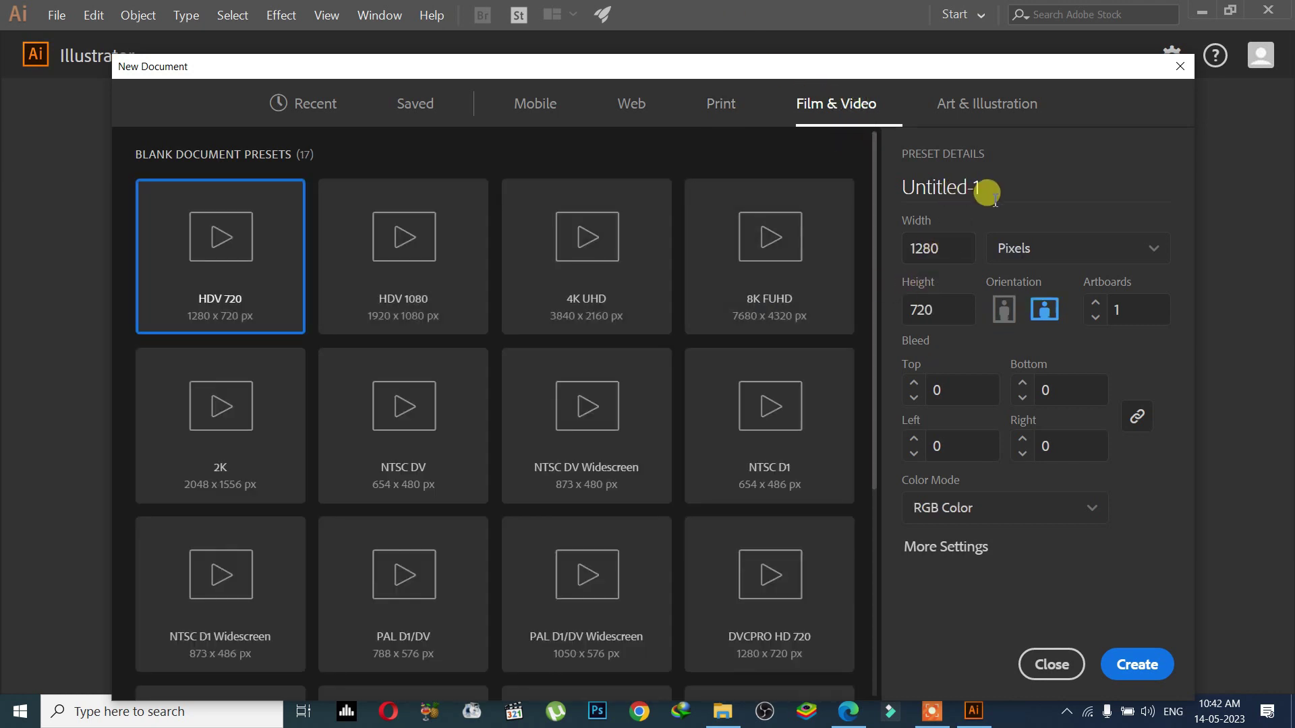
{"action": "left_click", "coordinate": [978, 106]}
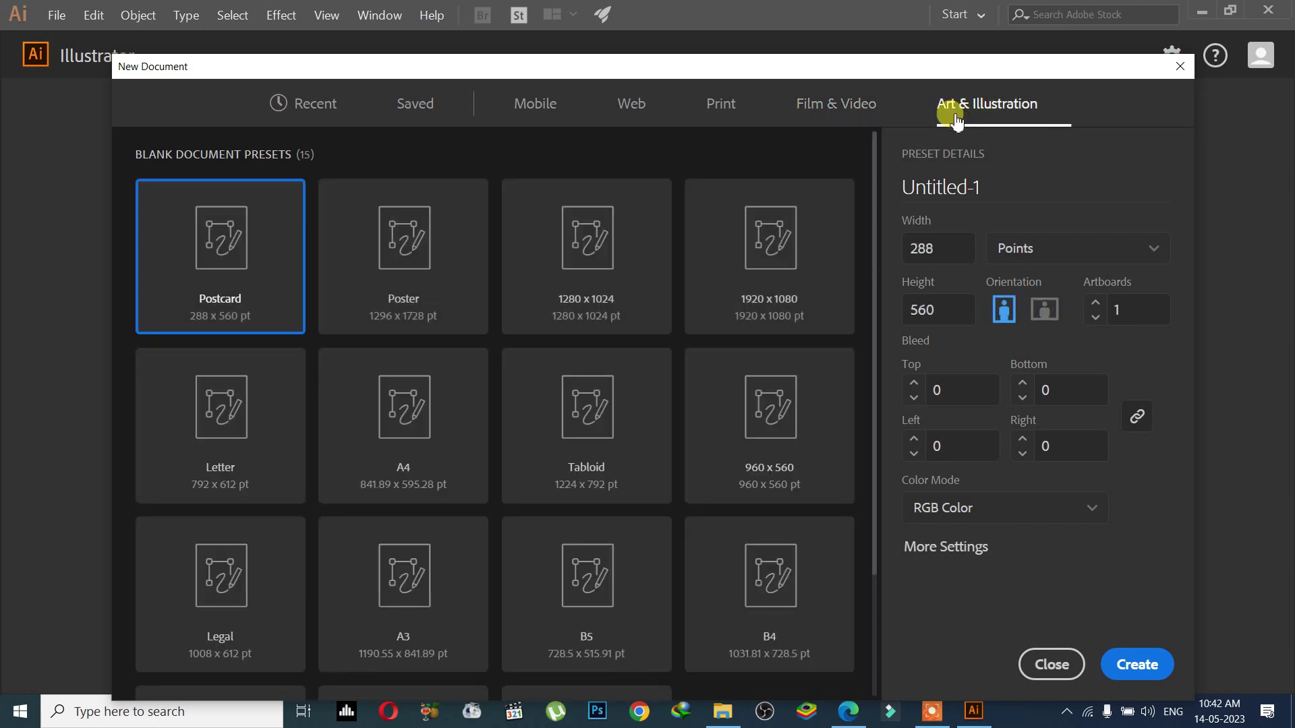
Try the 1280 x 1024, A4 and Letter art presets, leaving the Untitled-1 name unchanged.
{"action": "left_click", "coordinate": [587, 244]}
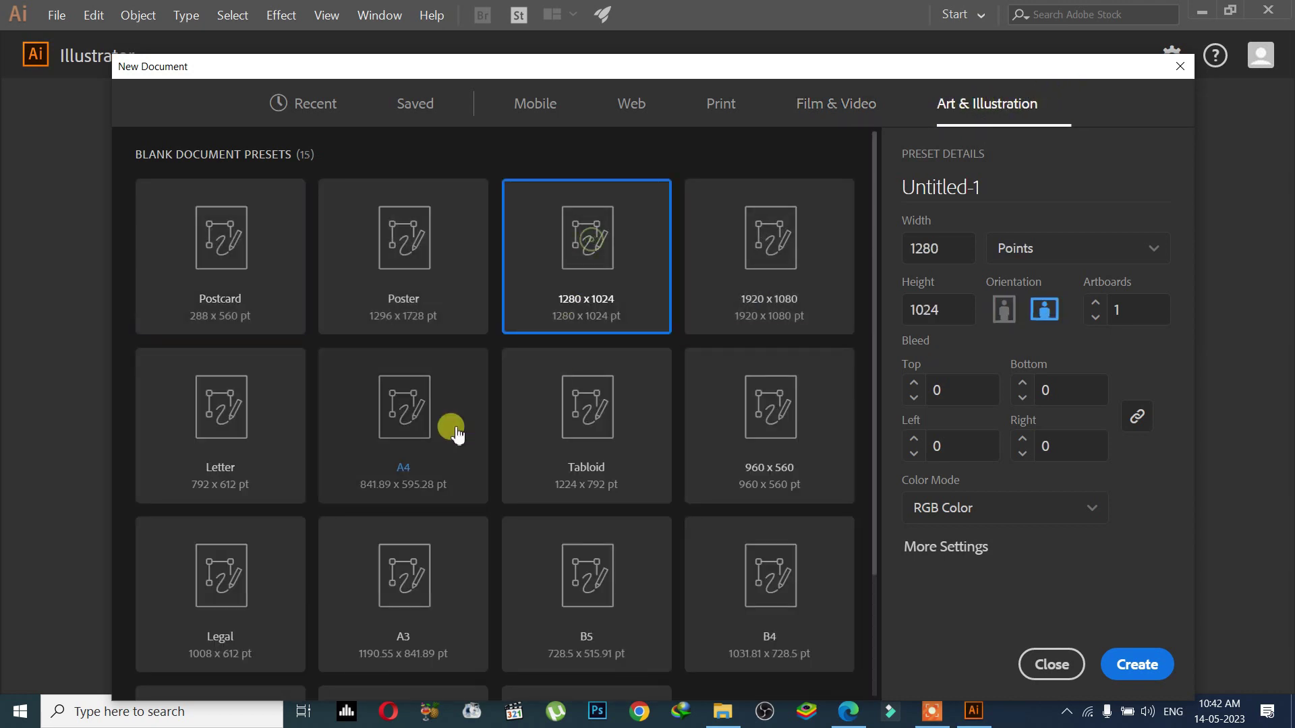
{"action": "scroll", "coordinate": [676, 439], "scroll_direction": "down", "scroll_amount": 2}
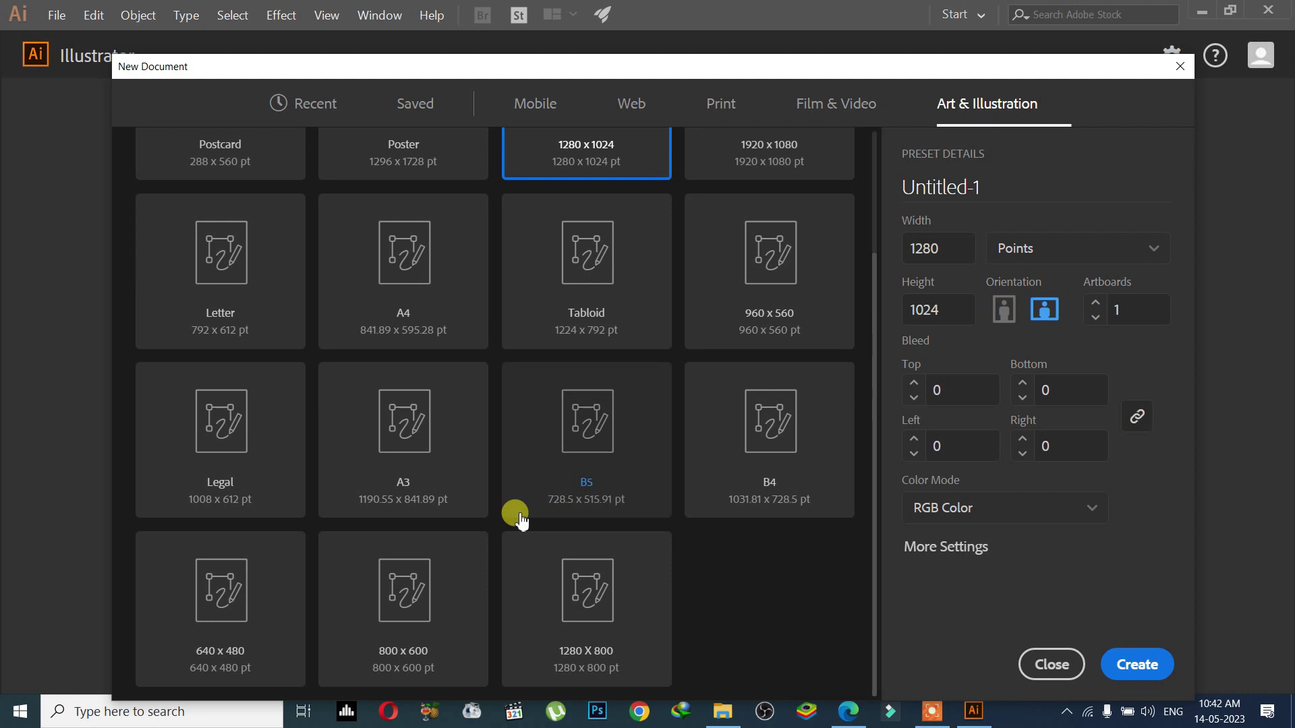
{"action": "left_click", "coordinate": [389, 264]}
{"action": "left_click", "coordinate": [233, 254]}
{"action": "left_click", "coordinate": [404, 204]}
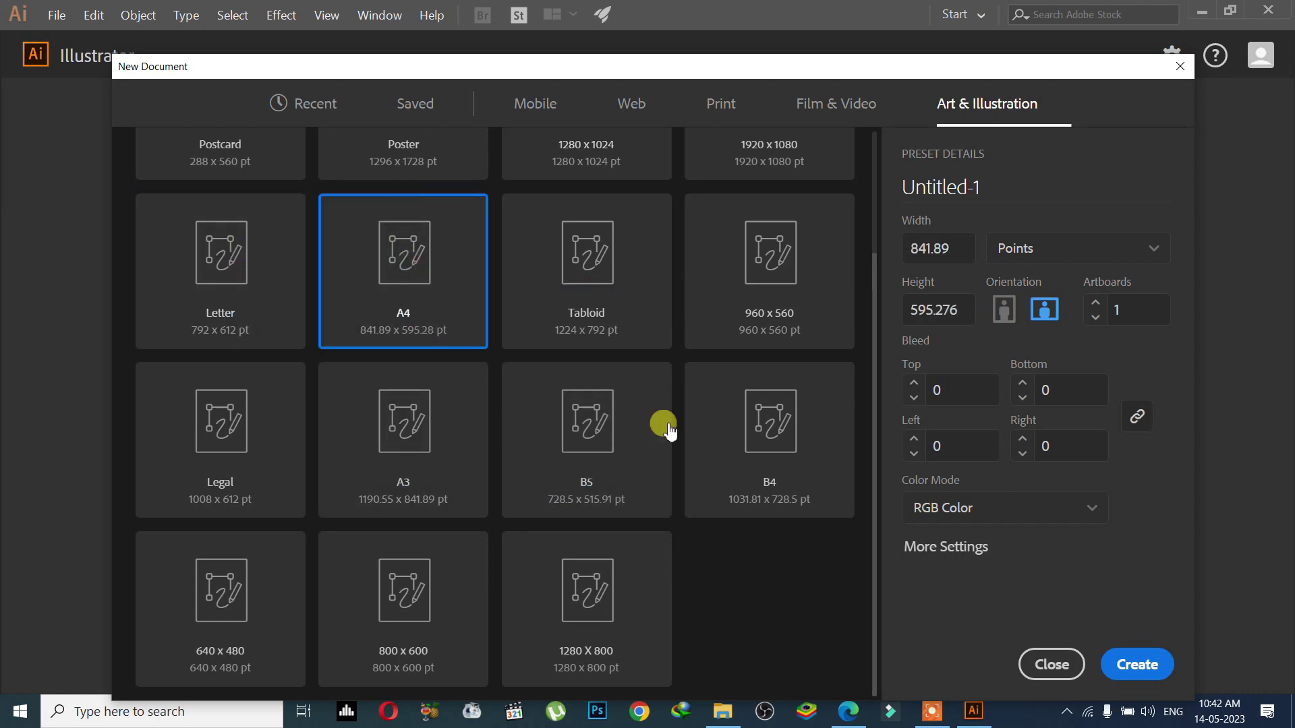
{"action": "left_click", "coordinate": [975, 187]}
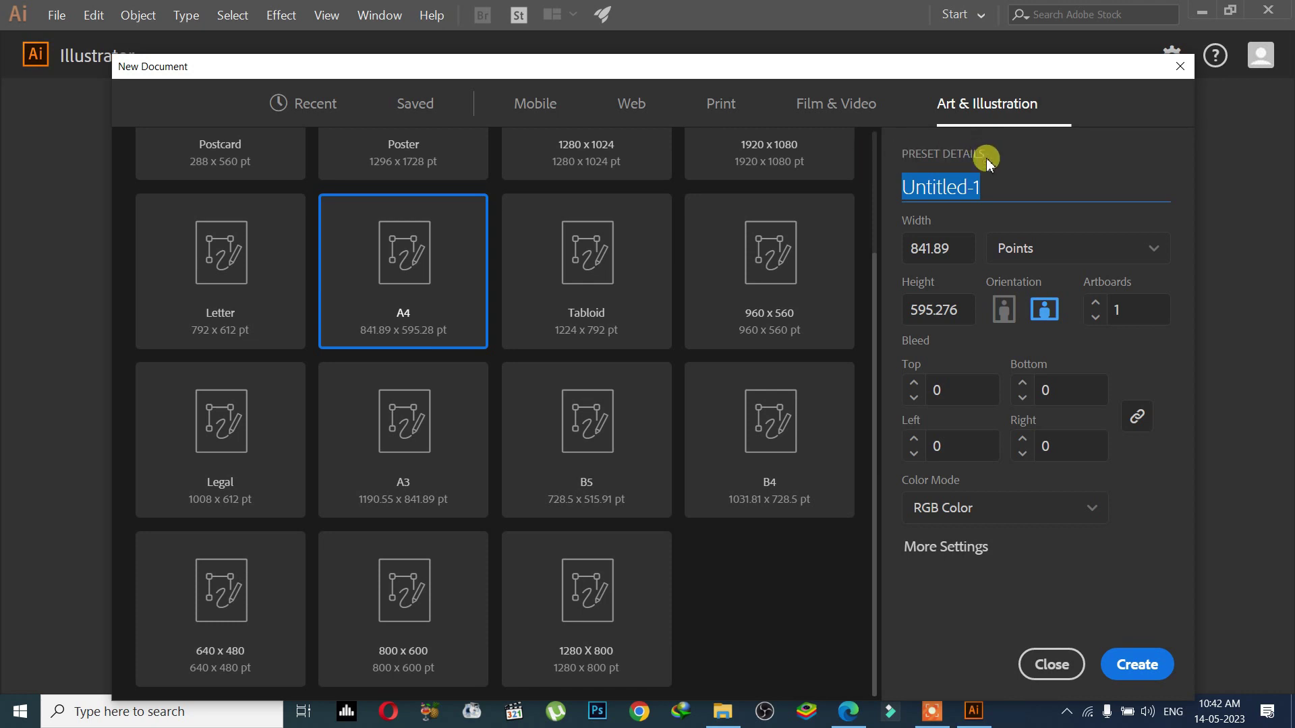
{"action": "left_click", "coordinate": [991, 174]}
Choose the Tabloid and 960 x 560 art presets, try B5 and A3, then return to Film & Video.
{"action": "left_click", "coordinate": [536, 297]}
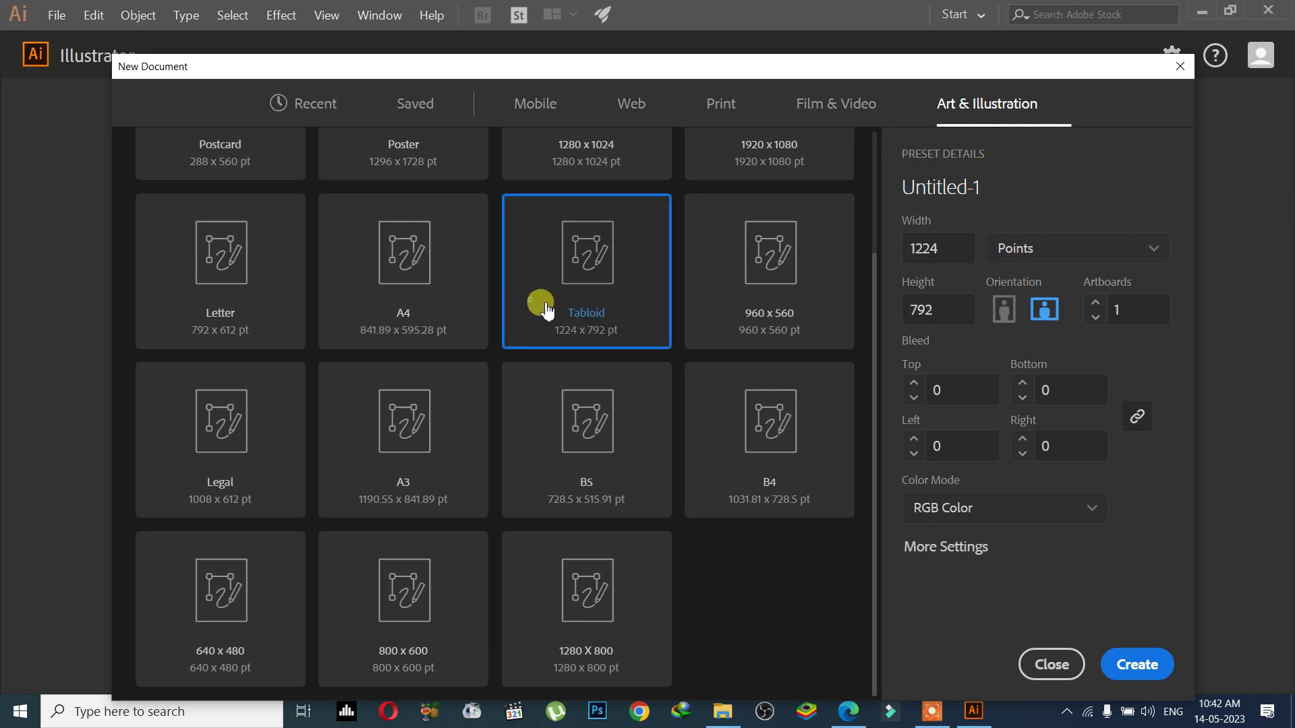
{"action": "left_click", "coordinate": [790, 242]}
{"action": "left_click", "coordinate": [655, 433]}
{"action": "left_click", "coordinate": [461, 431]}
{"action": "left_click", "coordinate": [836, 103]}
Try the 8K FUHD, NTSC DV Widescreen, HDV 720 and HDV 1080 video presets.
{"action": "left_click", "coordinate": [694, 260]}
{"action": "left_click", "coordinate": [565, 393]}
{"action": "left_click", "coordinate": [940, 254]}
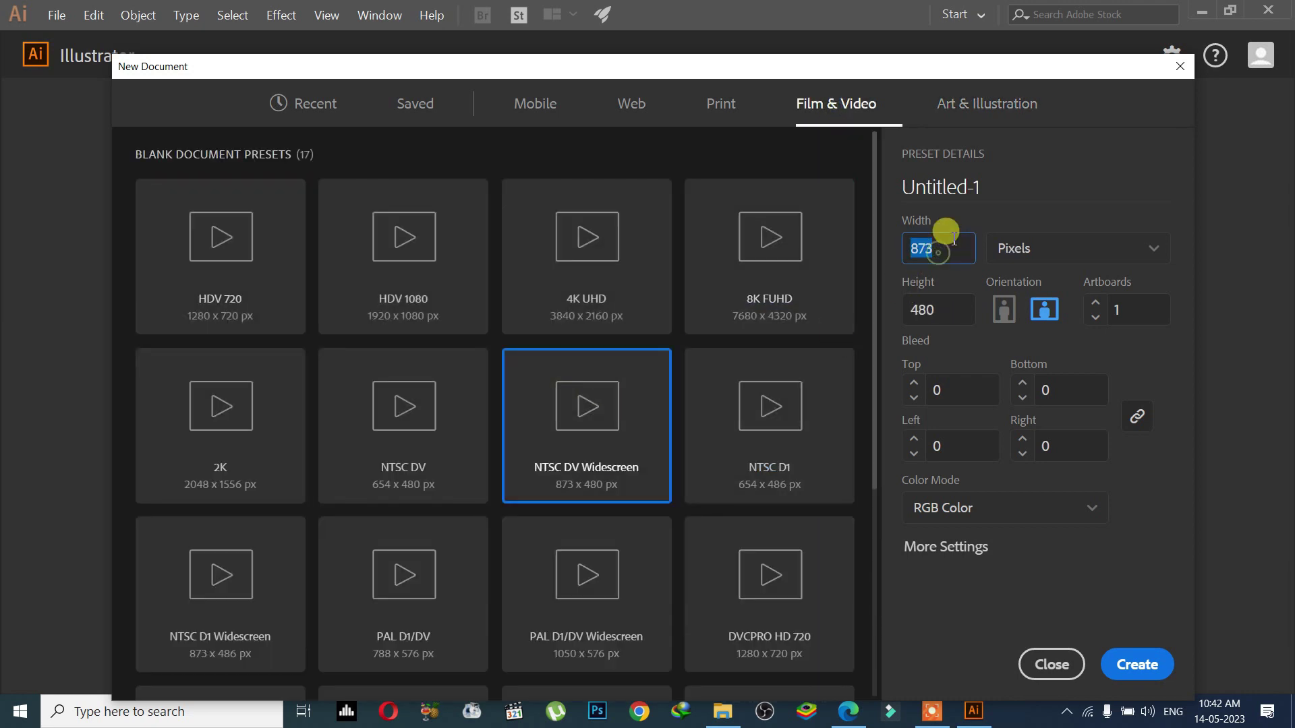
{"action": "left_click", "coordinate": [246, 255]}
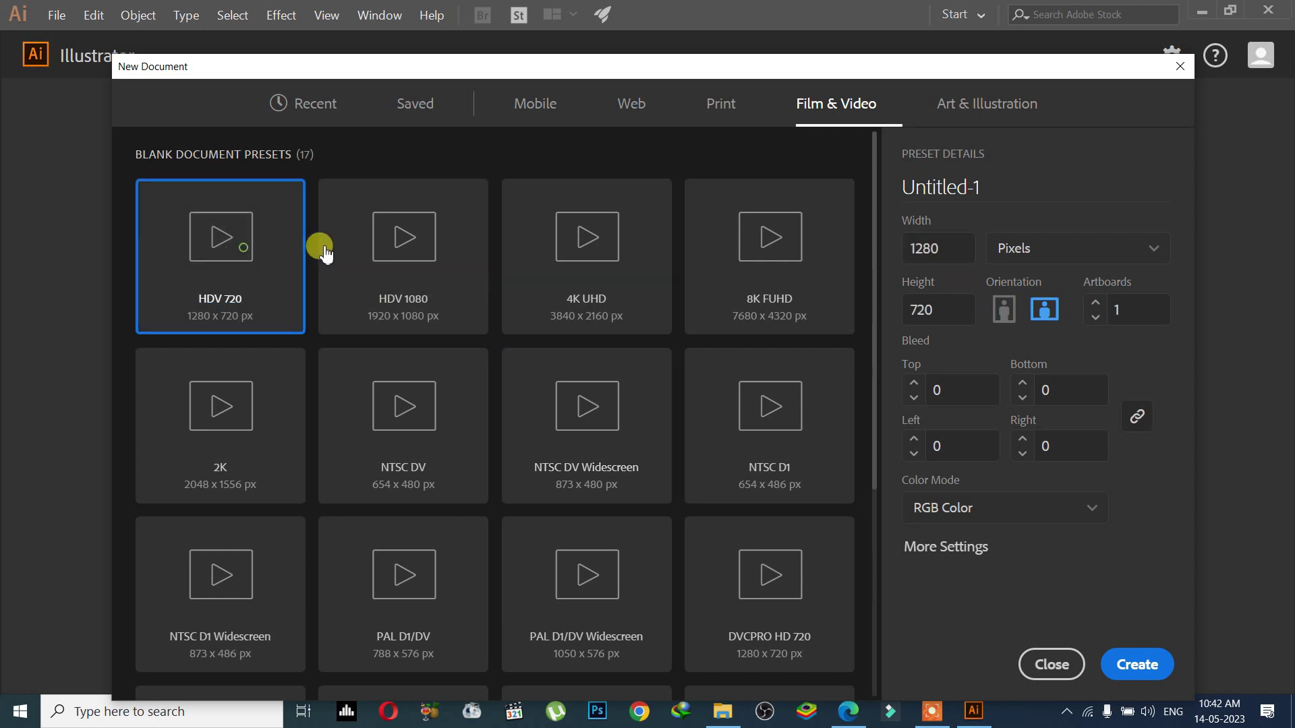
{"action": "left_click", "coordinate": [398, 248]}
Enter a trial 1000 px width and height, then revert to the HDV 1080 preset.
{"action": "left_click", "coordinate": [920, 248]}
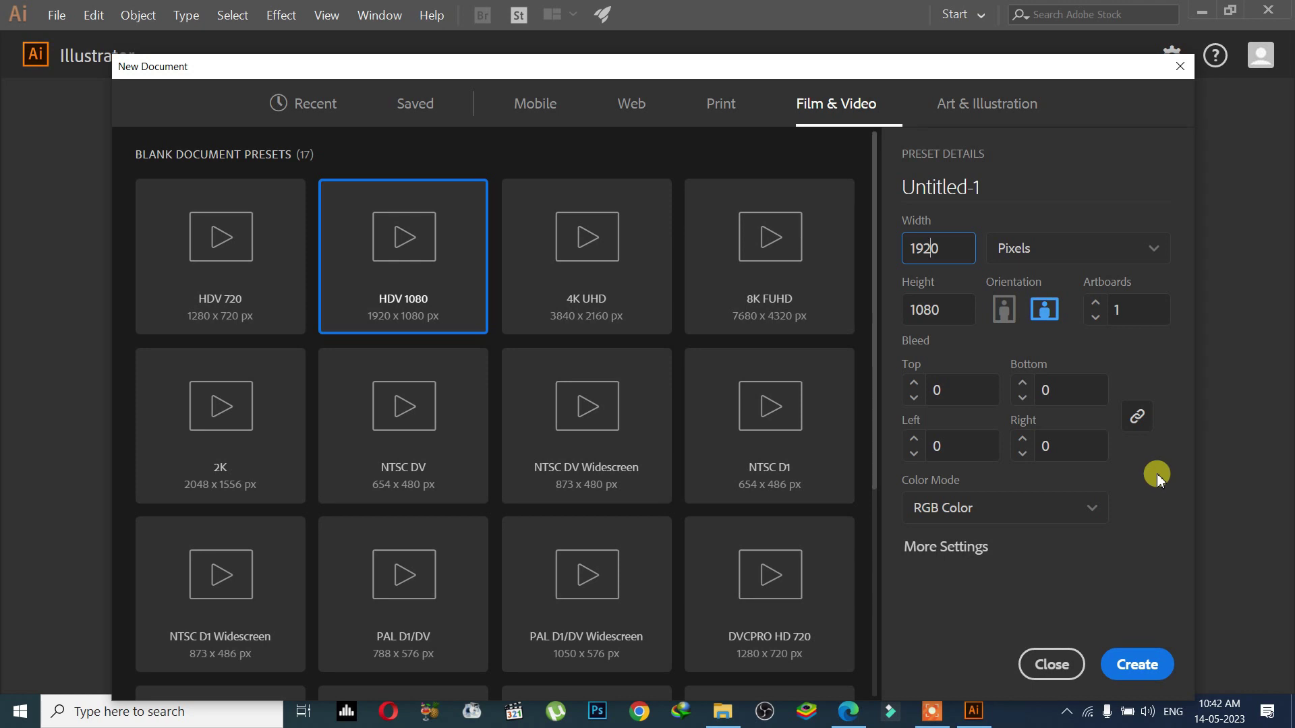
{"action": "left_click", "coordinate": [969, 258]}
{"action": "left_click", "coordinate": [931, 311]}
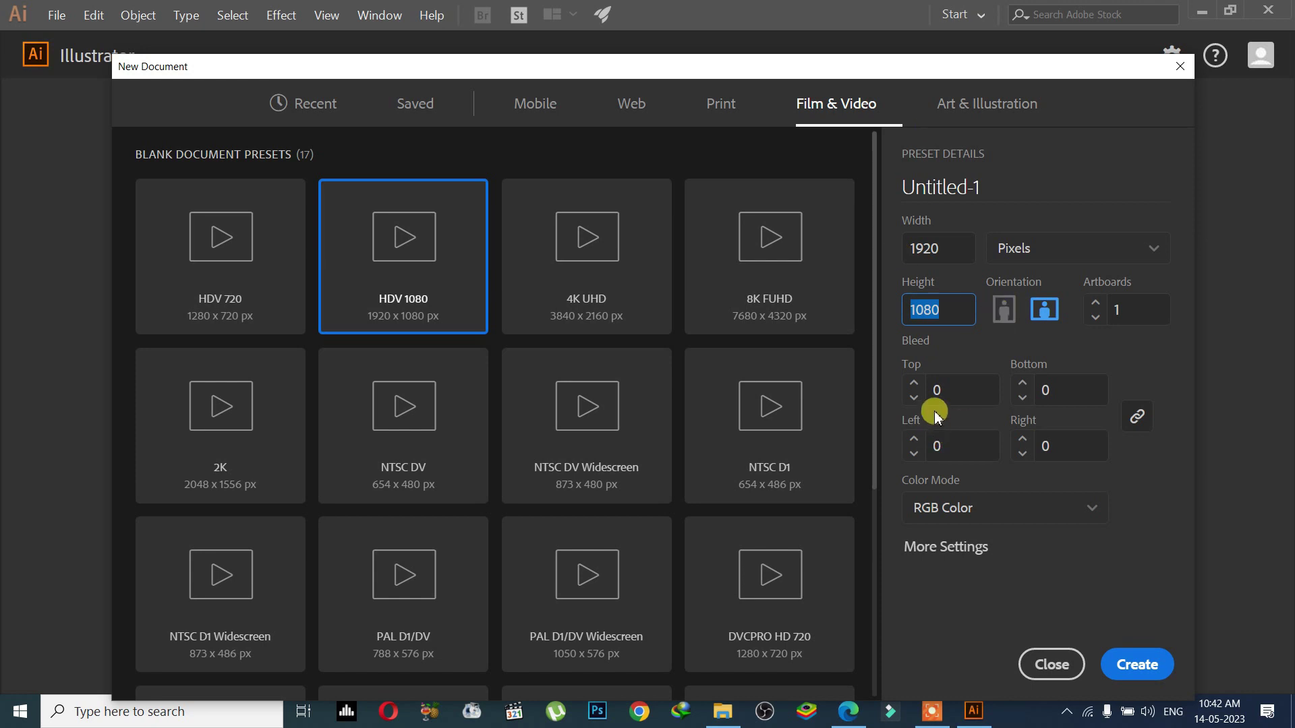
{"action": "left_click", "coordinate": [966, 251]}
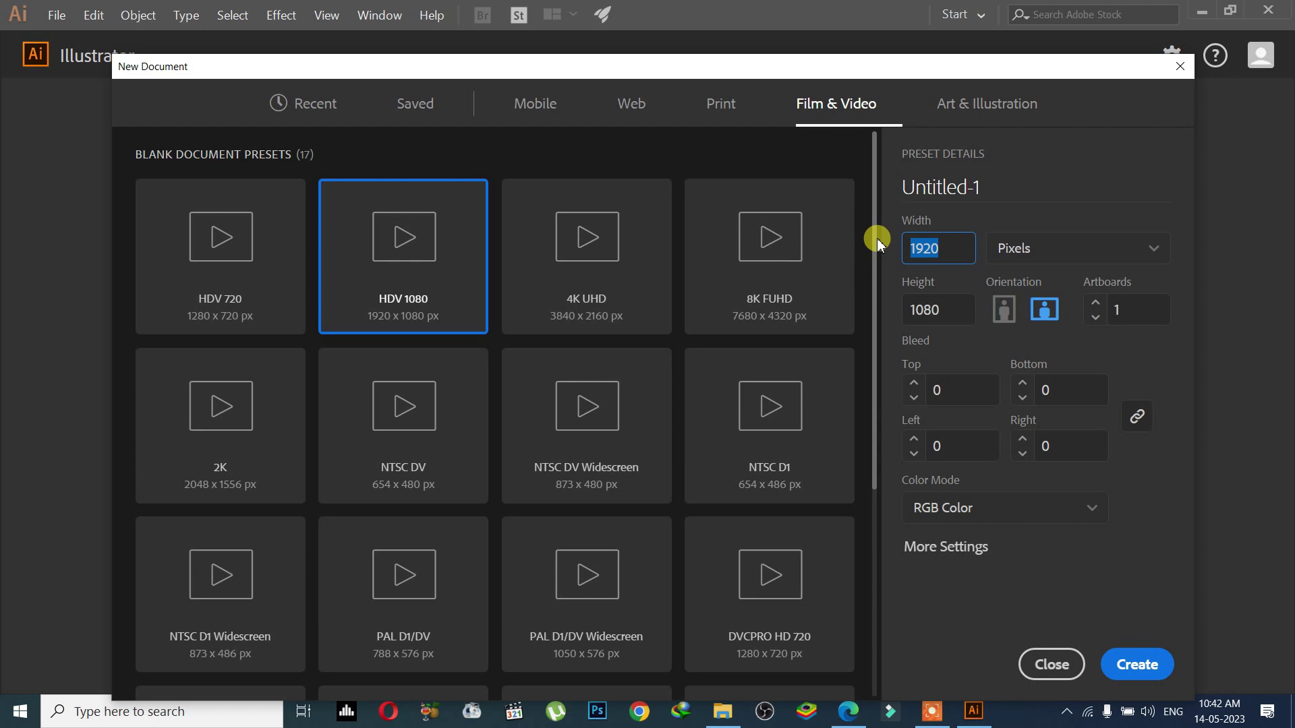
{"action": "left_click", "coordinate": [960, 308]}
{"action": "type", "text": "1"}
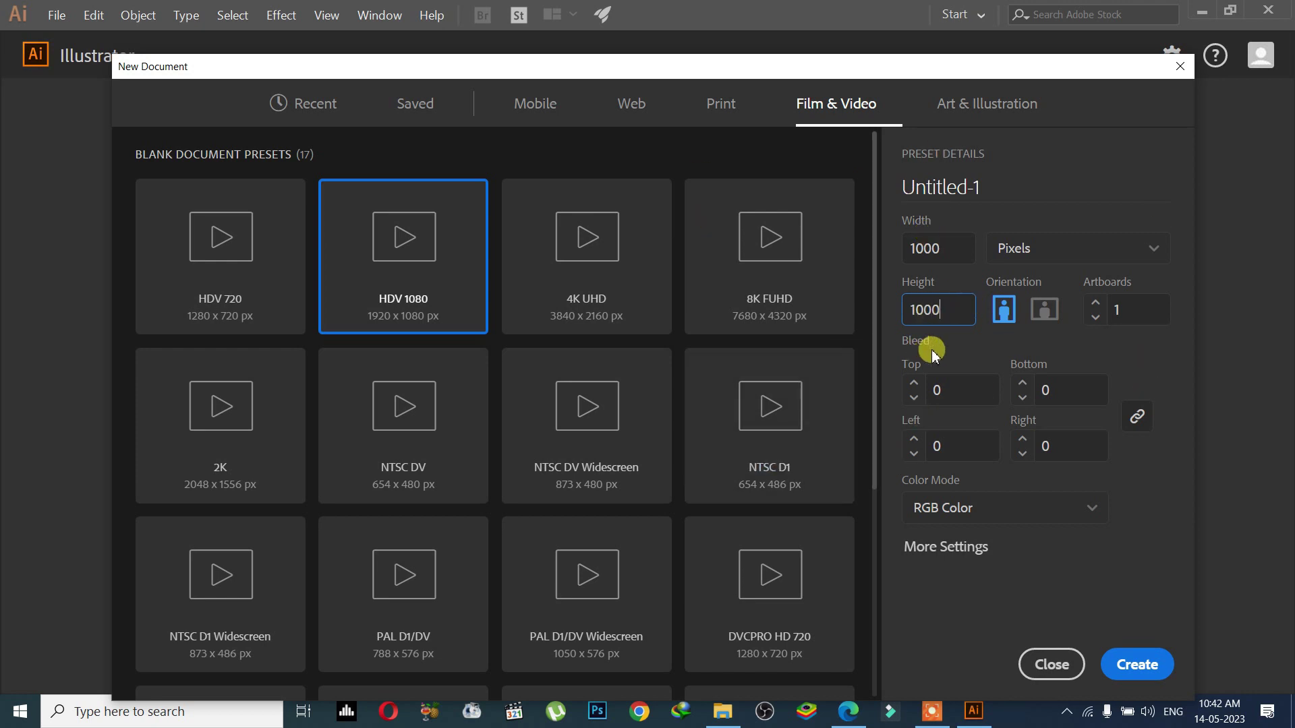
{"action": "left_click", "coordinate": [1044, 311]}
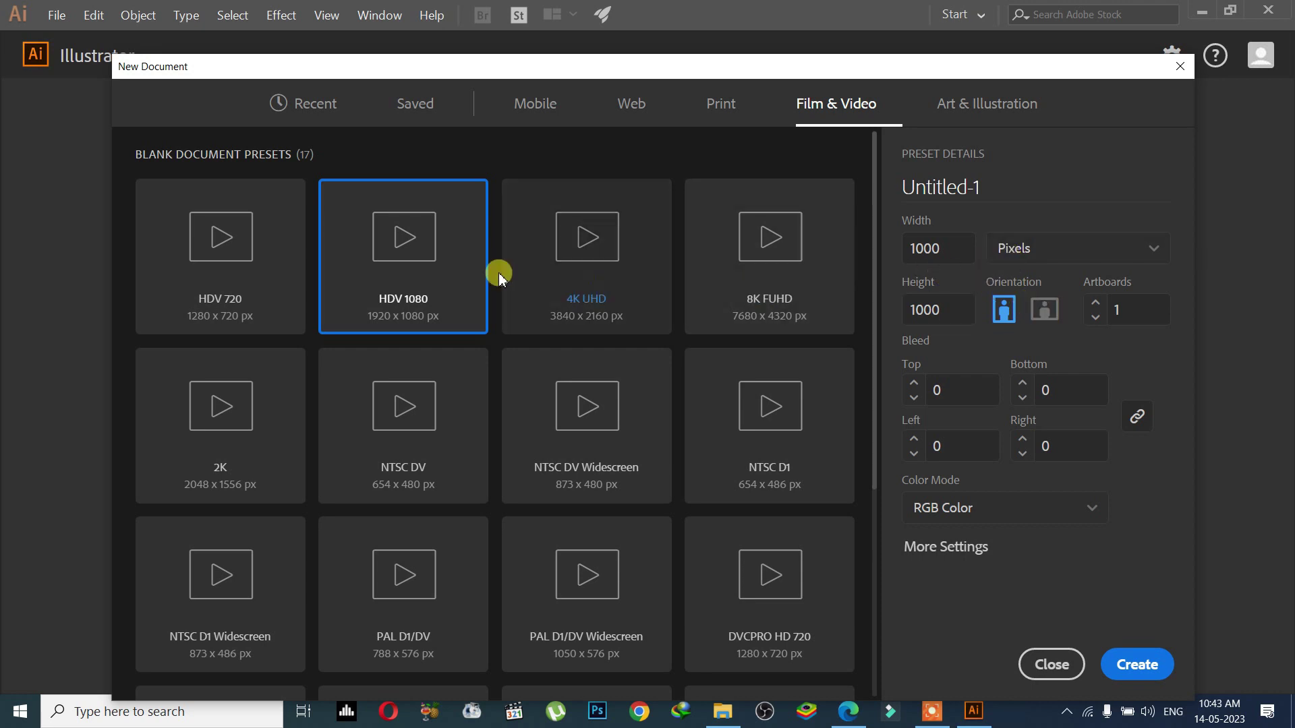
{"action": "left_click", "coordinate": [586, 265]}
{"action": "left_click", "coordinate": [471, 254]}
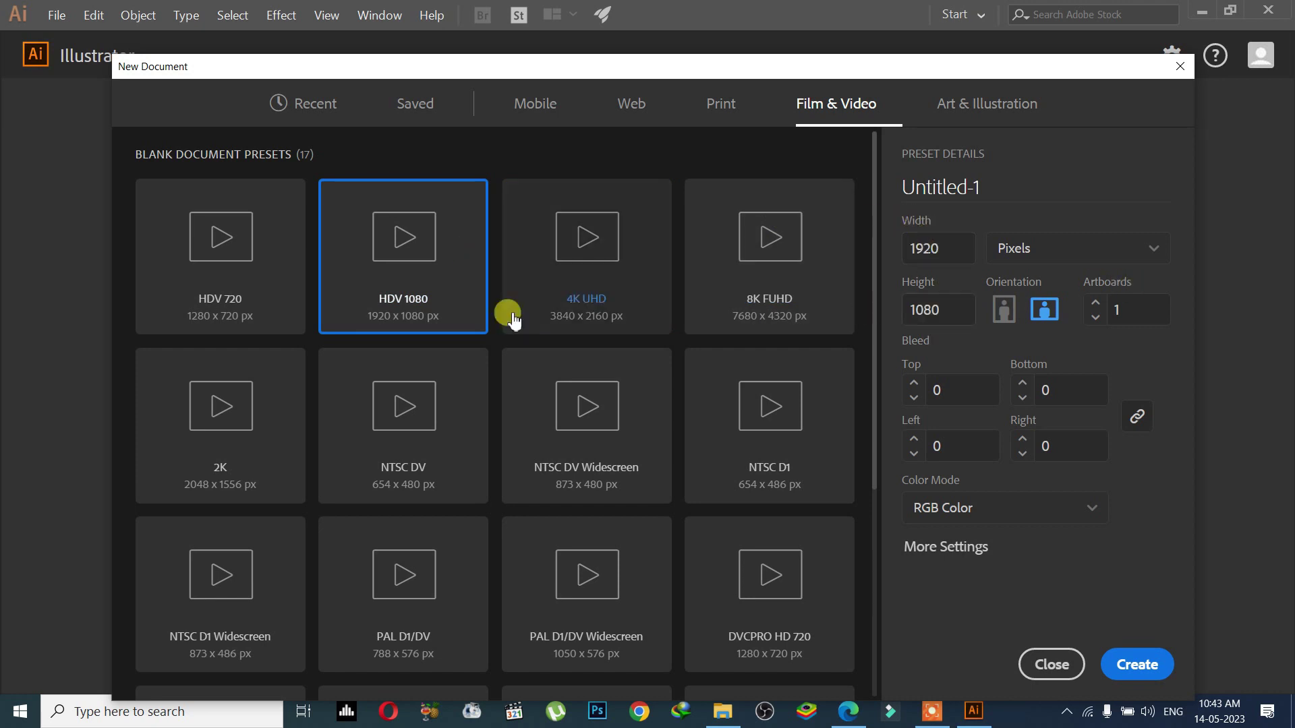
{"action": "left_click", "coordinate": [533, 101]}
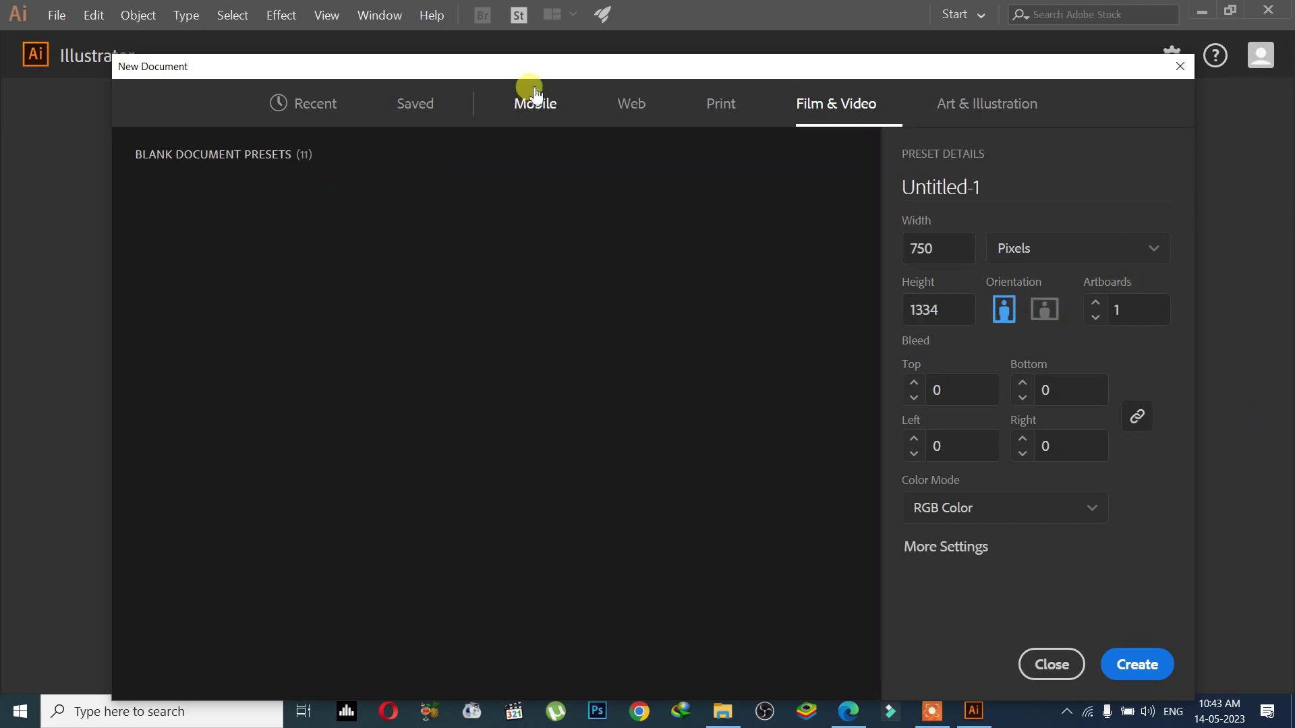
{"action": "left_click", "coordinate": [385, 270]}
{"action": "left_click", "coordinate": [194, 267]}
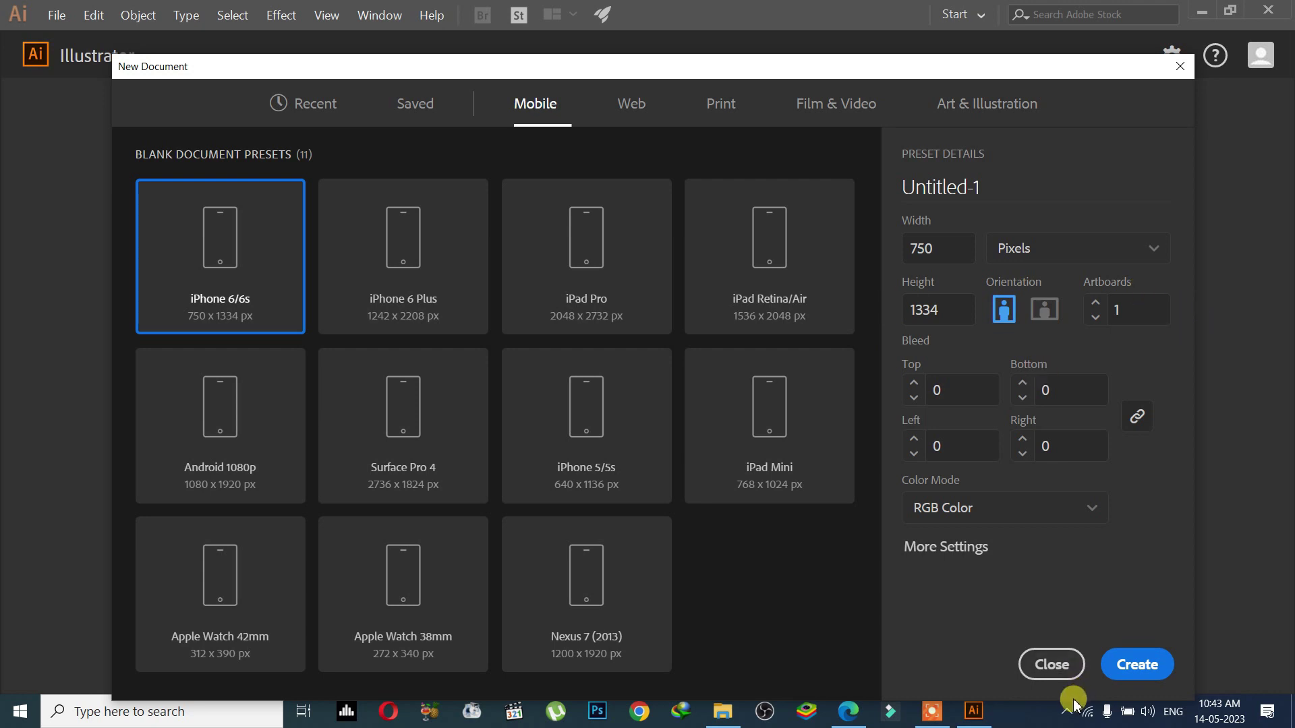
{"action": "left_click_drag", "start_coordinate": [963, 296], "coordinate": [904, 295]}
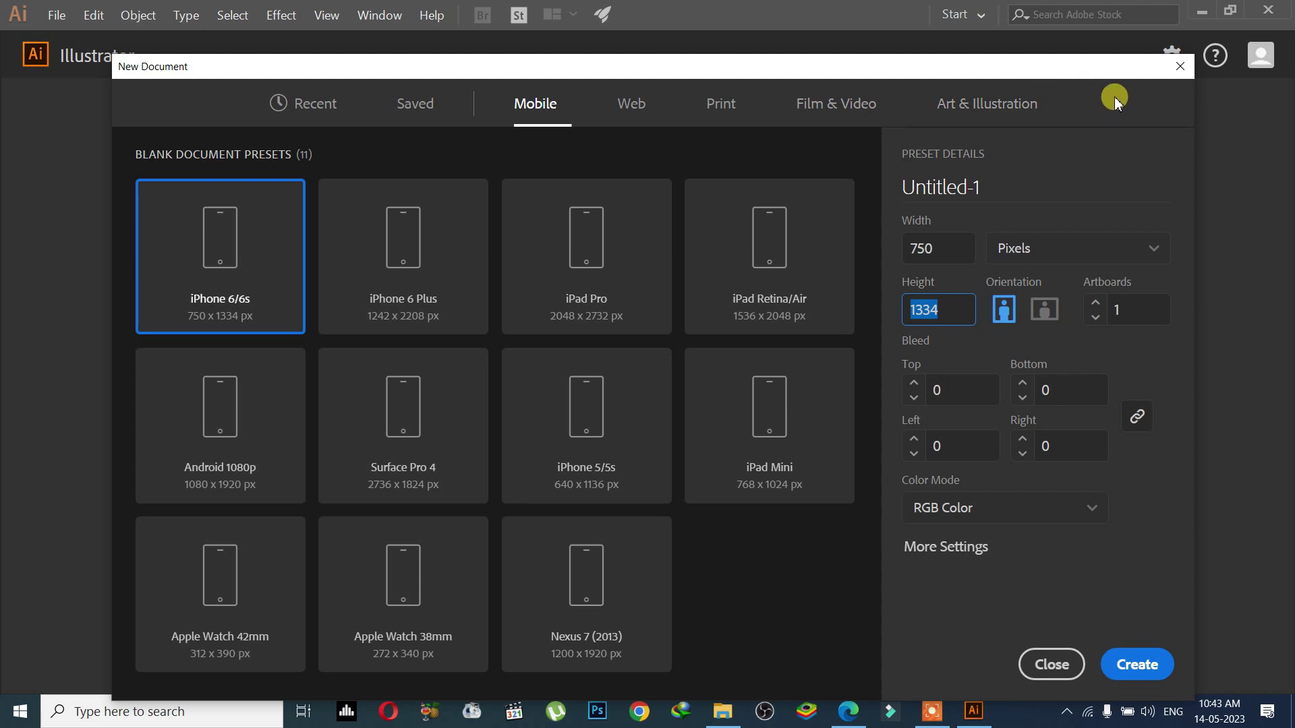
{"action": "left_click", "coordinate": [1005, 321]}
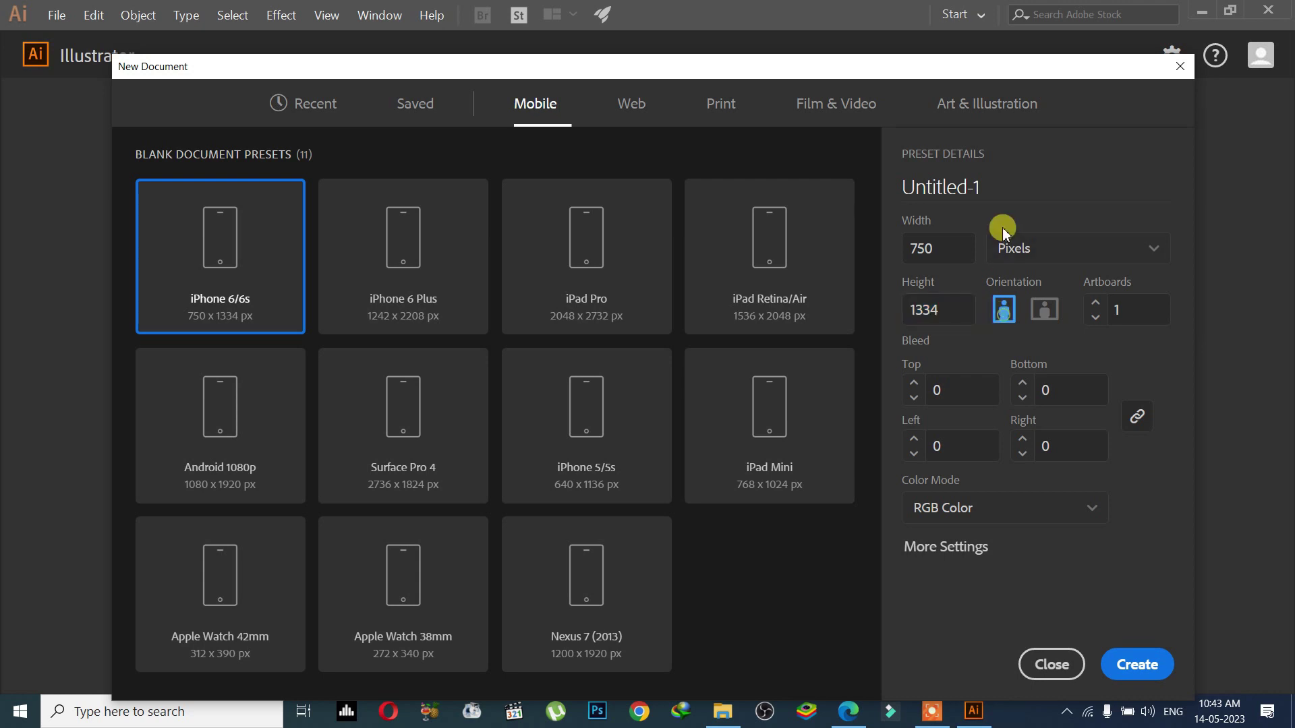
{"action": "left_click", "coordinate": [1043, 326]}
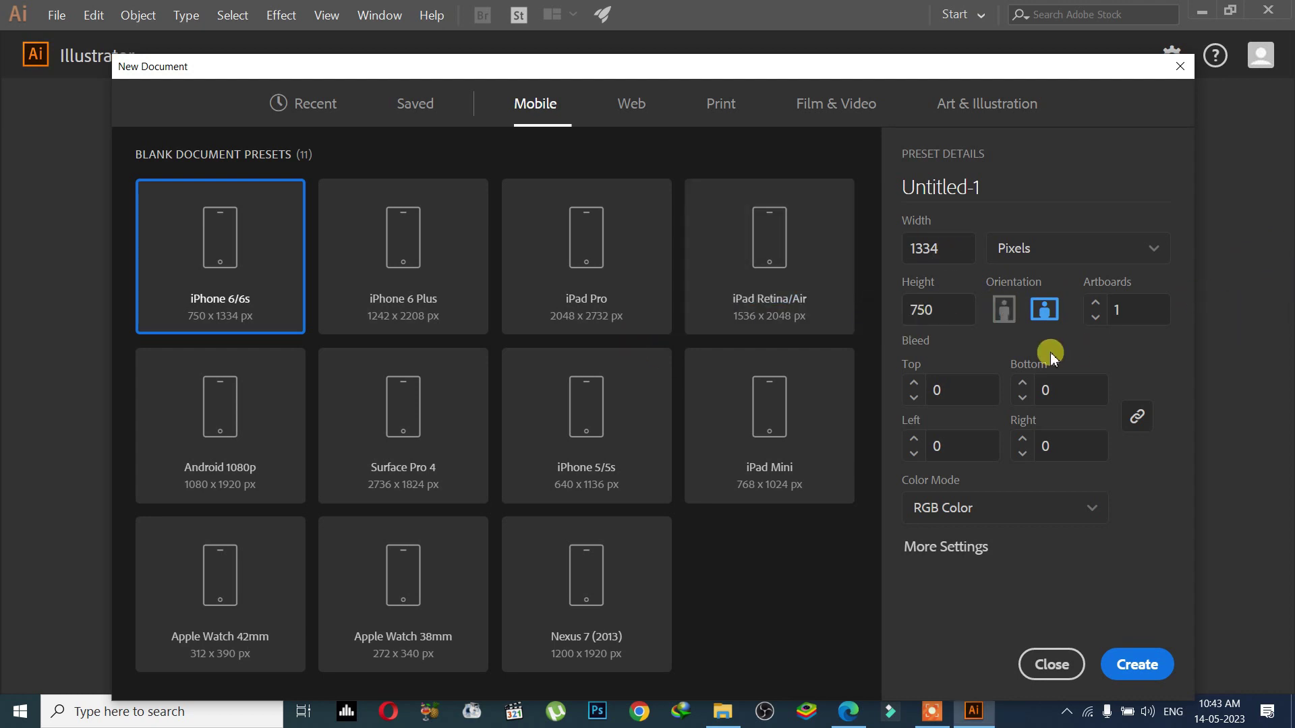
{"action": "left_click", "coordinate": [1012, 312]}
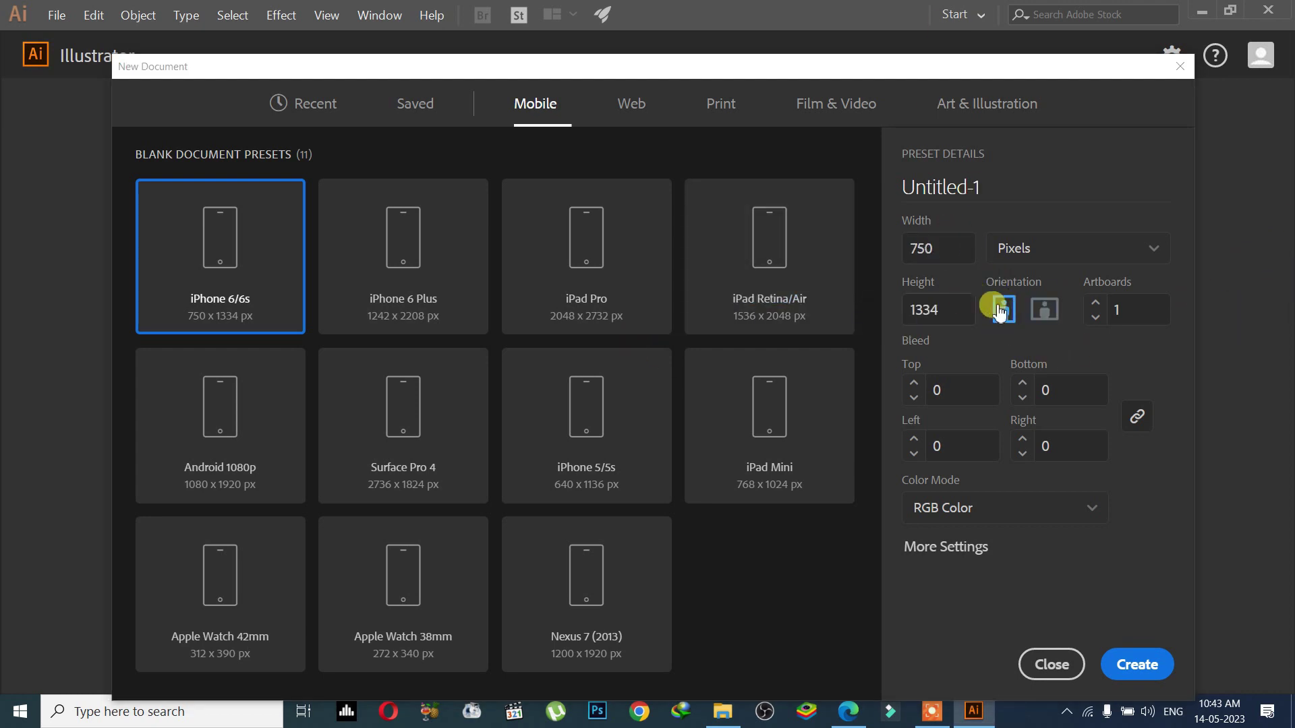
{"action": "left_click", "coordinate": [1047, 313]}
{"action": "left_click", "coordinate": [1003, 310]}
{"action": "left_click", "coordinate": [1056, 316]}
{"action": "left_click", "coordinate": [1003, 310]}
{"action": "left_click", "coordinate": [1045, 313]}
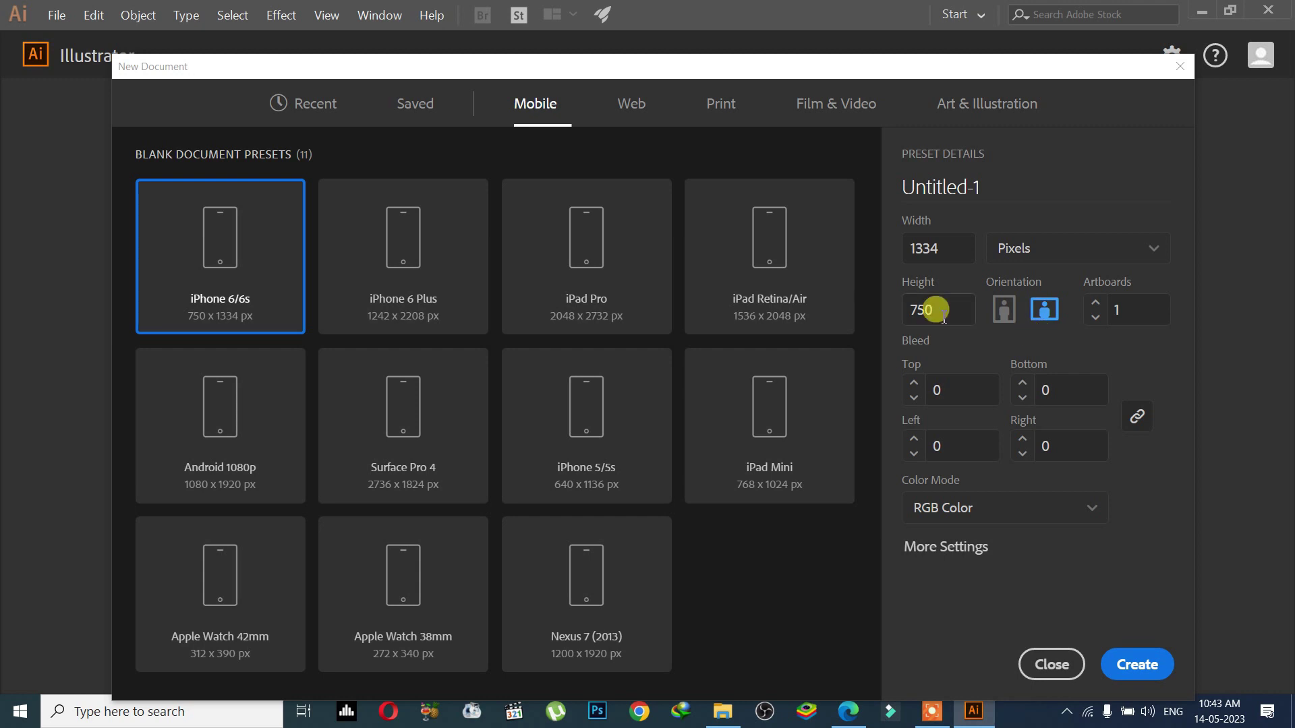
{"action": "left_click", "coordinate": [993, 311]}
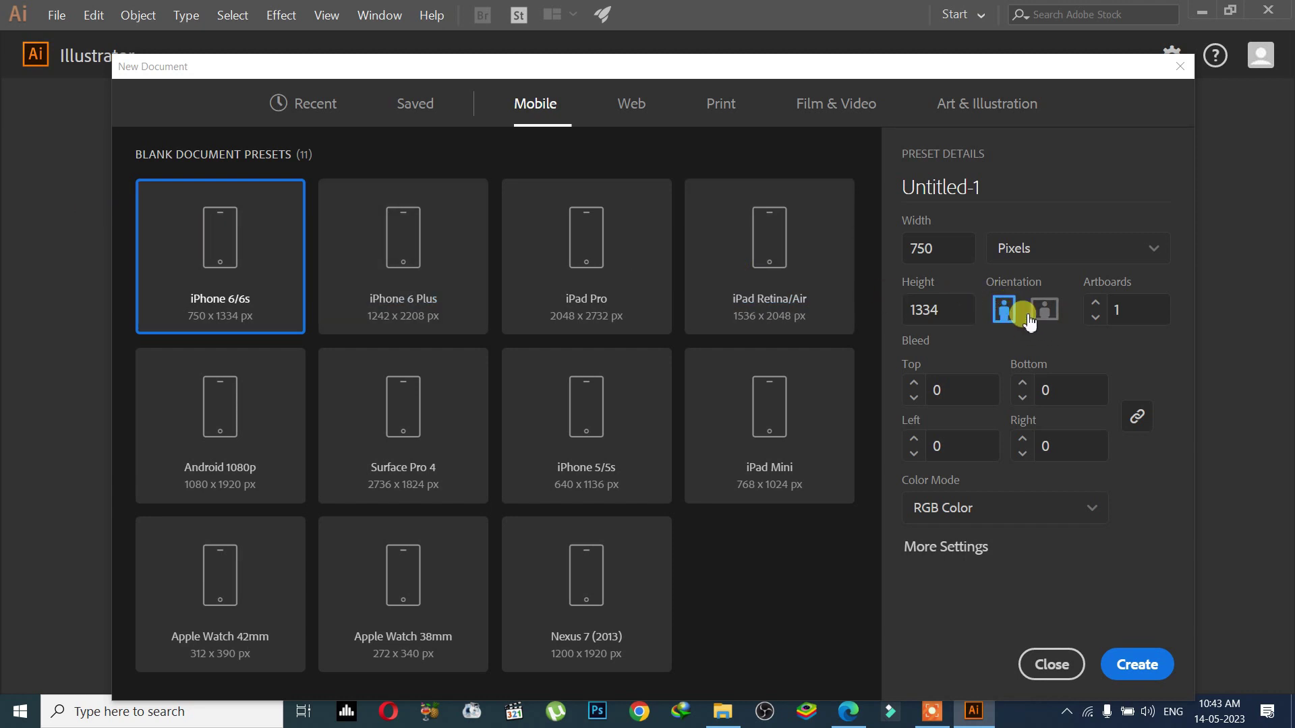
{"action": "left_click", "coordinate": [983, 277]}
Set the Width and Height to 1000 px each.
{"action": "double_click", "coordinate": [950, 247]}
{"action": "type", "text": "1000"}
{"action": "key", "text": "Tab"}
{"action": "type", "text": "1000"}
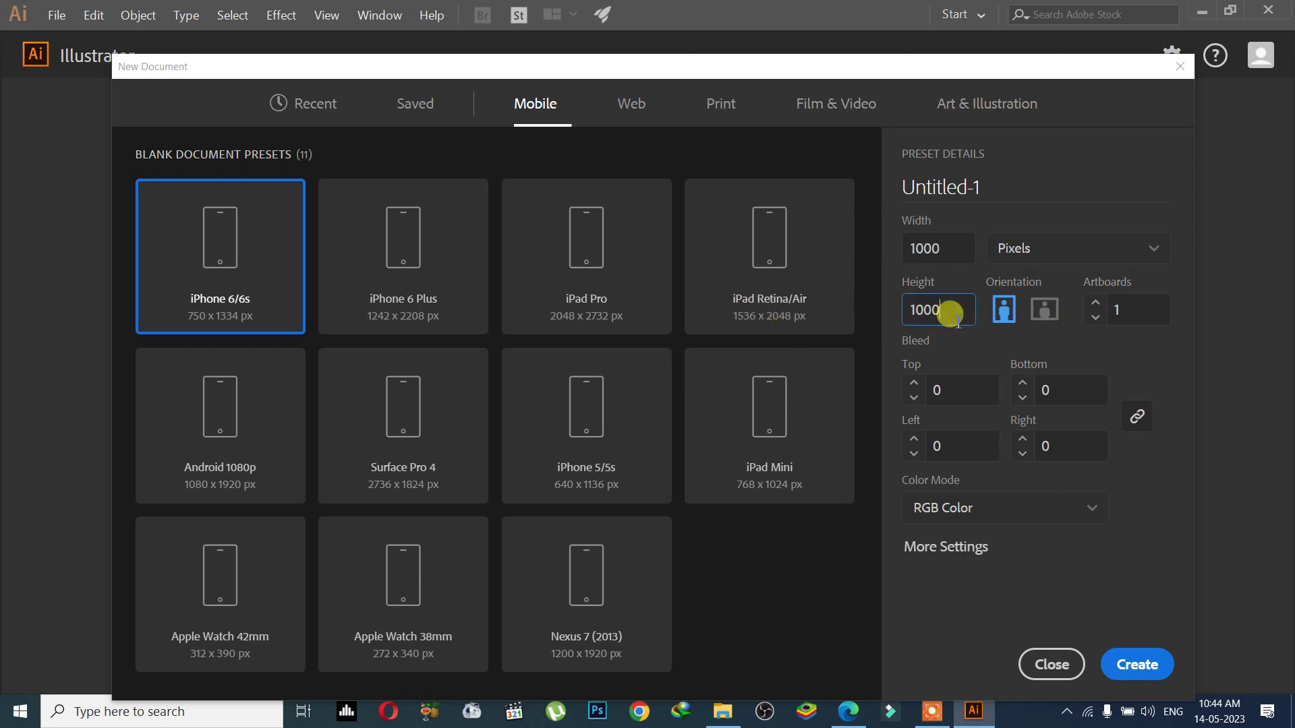
Switch the units to Inches and back to Pixels, then select the width and height values.
{"action": "left_click", "coordinate": [1041, 267]}
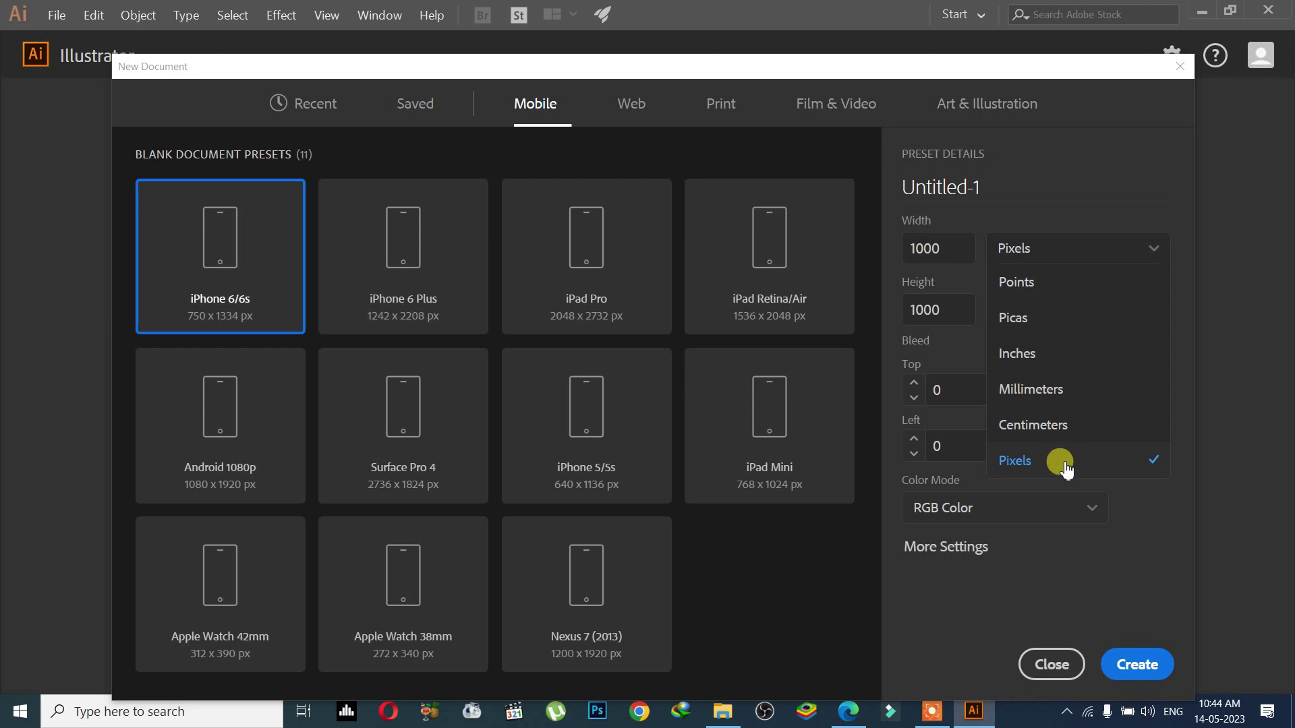
{"action": "left_click", "coordinate": [1018, 354]}
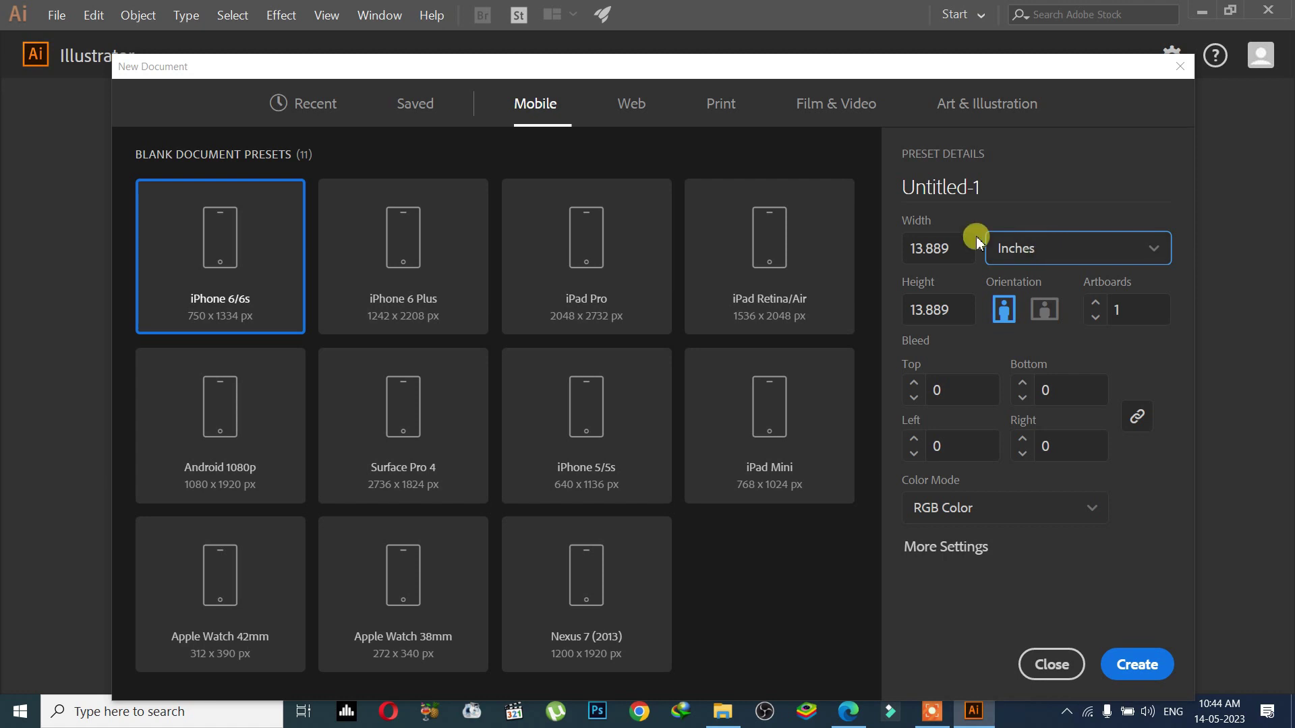
{"action": "left_click_drag", "start_coordinate": [953, 249], "coordinate": [861, 240]}
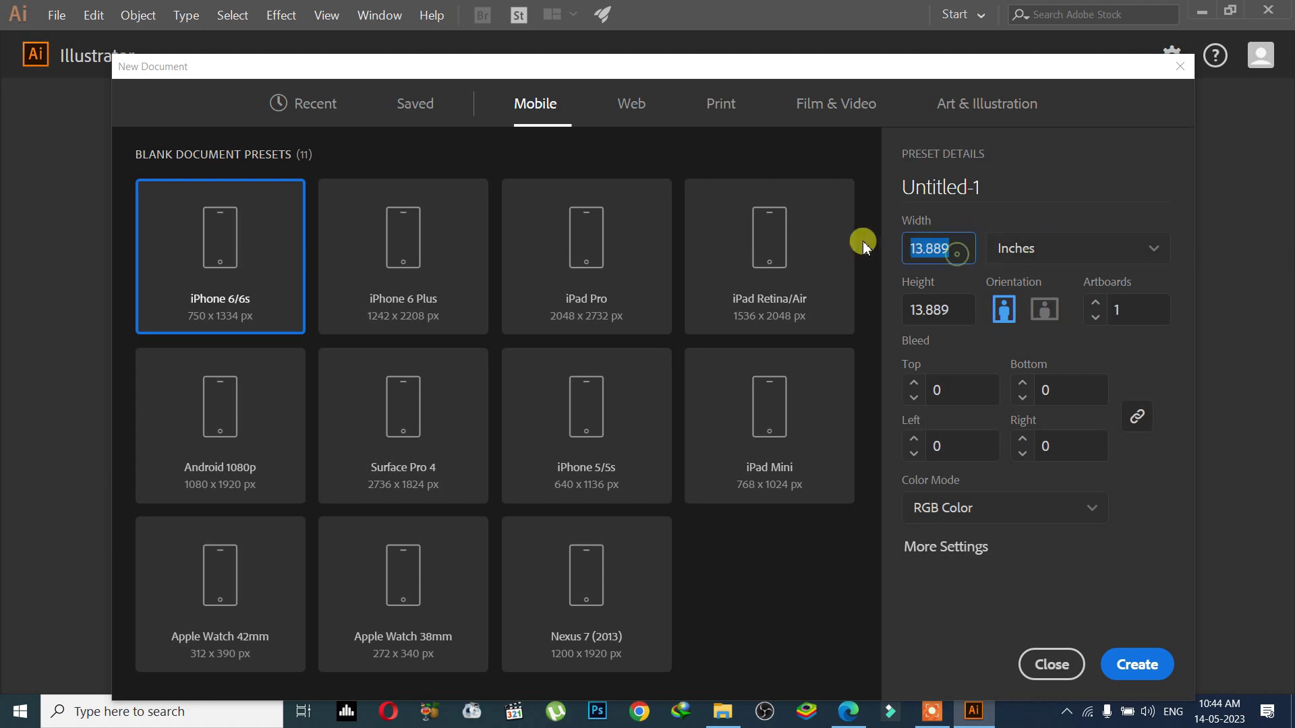
{"action": "left_click", "coordinate": [1010, 249]}
{"action": "left_click", "coordinate": [1048, 462]}
{"action": "left_click_drag", "start_coordinate": [948, 248], "coordinate": [877, 250]}
{"action": "left_click_drag", "start_coordinate": [951, 311], "coordinate": [875, 310]}
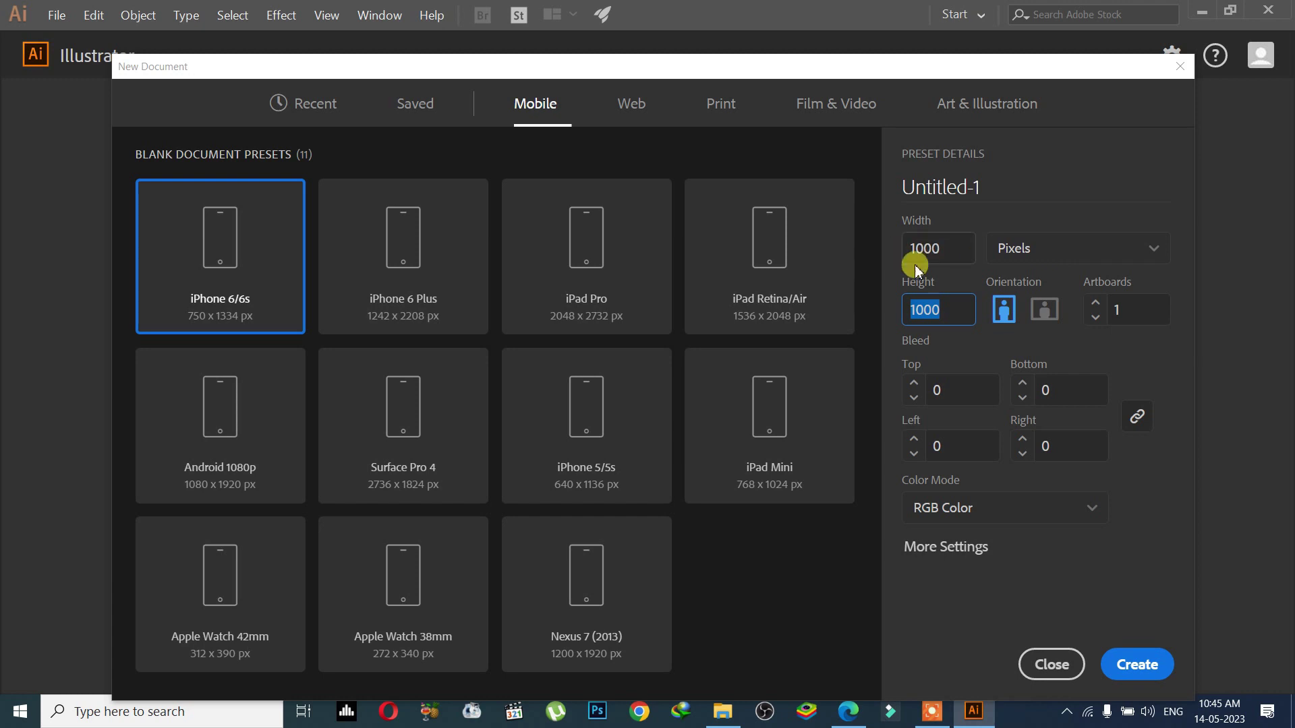
Select the 1000 width and switch the document units to Inches.
{"action": "left_click", "coordinate": [927, 253]}
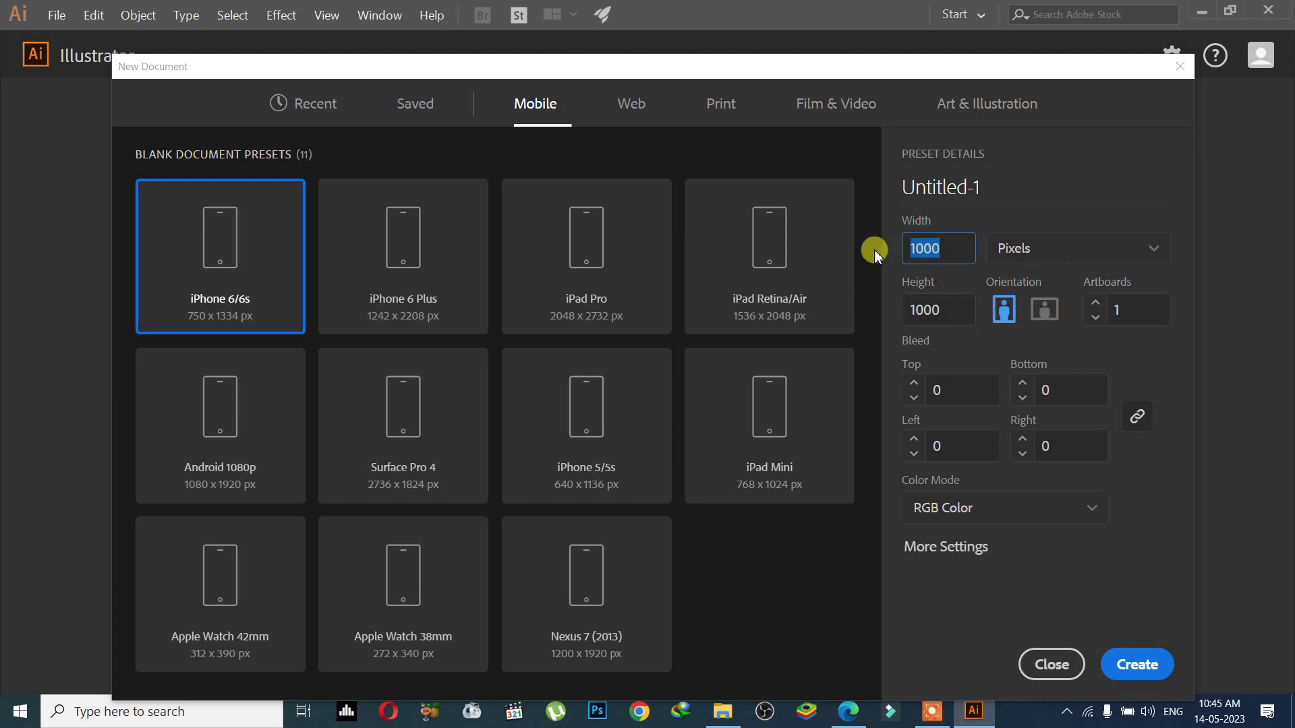
{"action": "left_click", "coordinate": [1030, 250]}
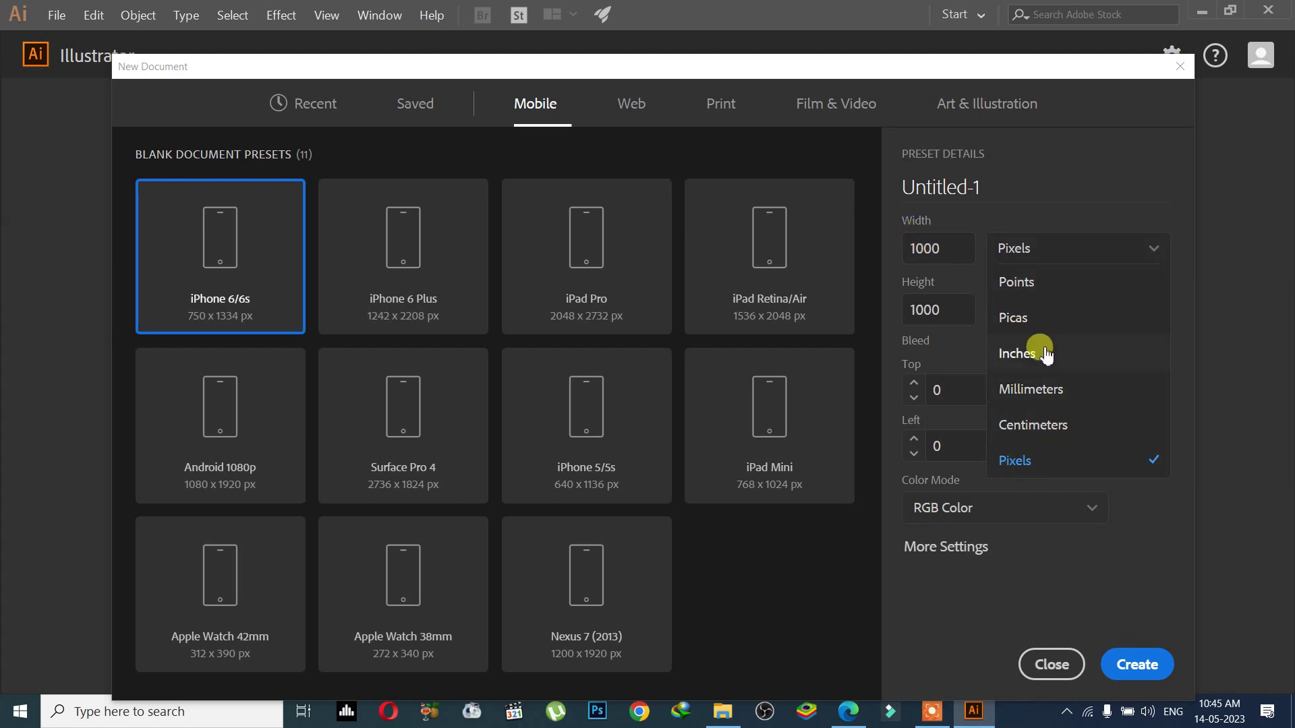
{"action": "left_click", "coordinate": [1093, 352]}
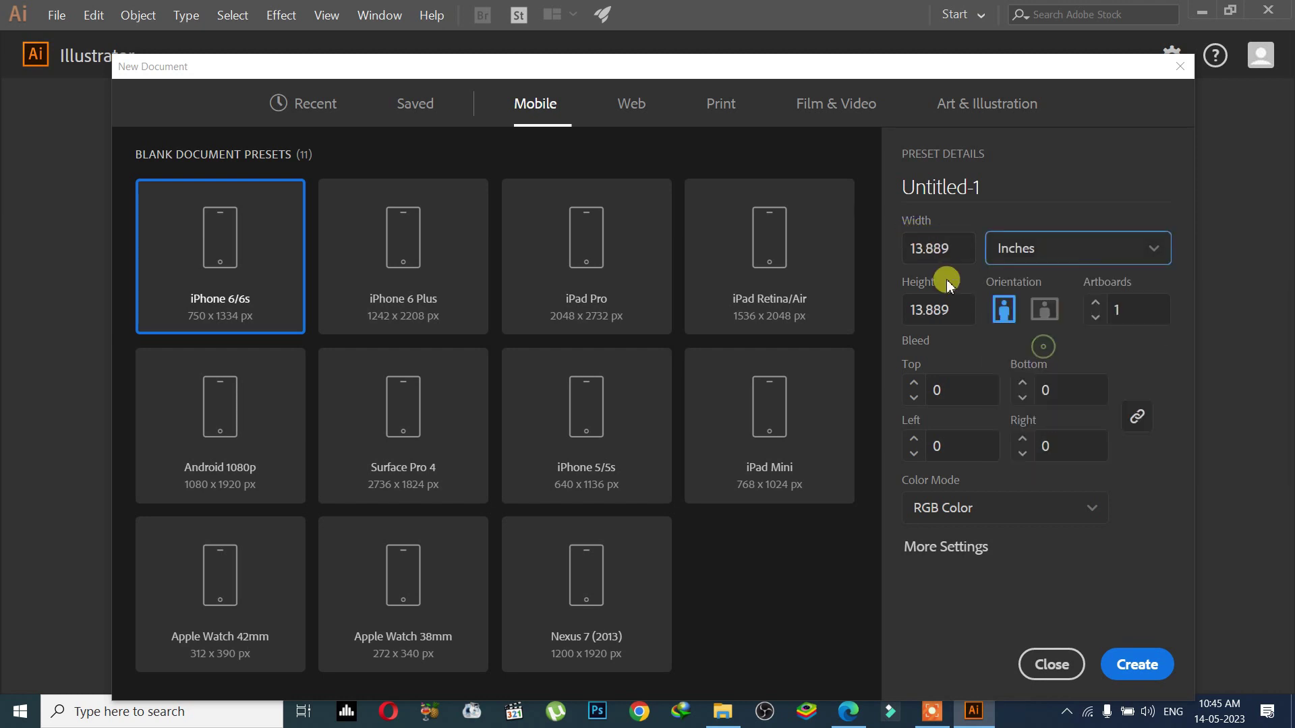
Edit the Width value in inches, entering trial numbers such as 100, 10 and 8000.
{"action": "left_click", "coordinate": [918, 248]}
{"action": "double_click", "coordinate": [917, 248]}
{"action": "left_click_drag", "start_coordinate": [950, 261], "coordinate": [881, 253]}
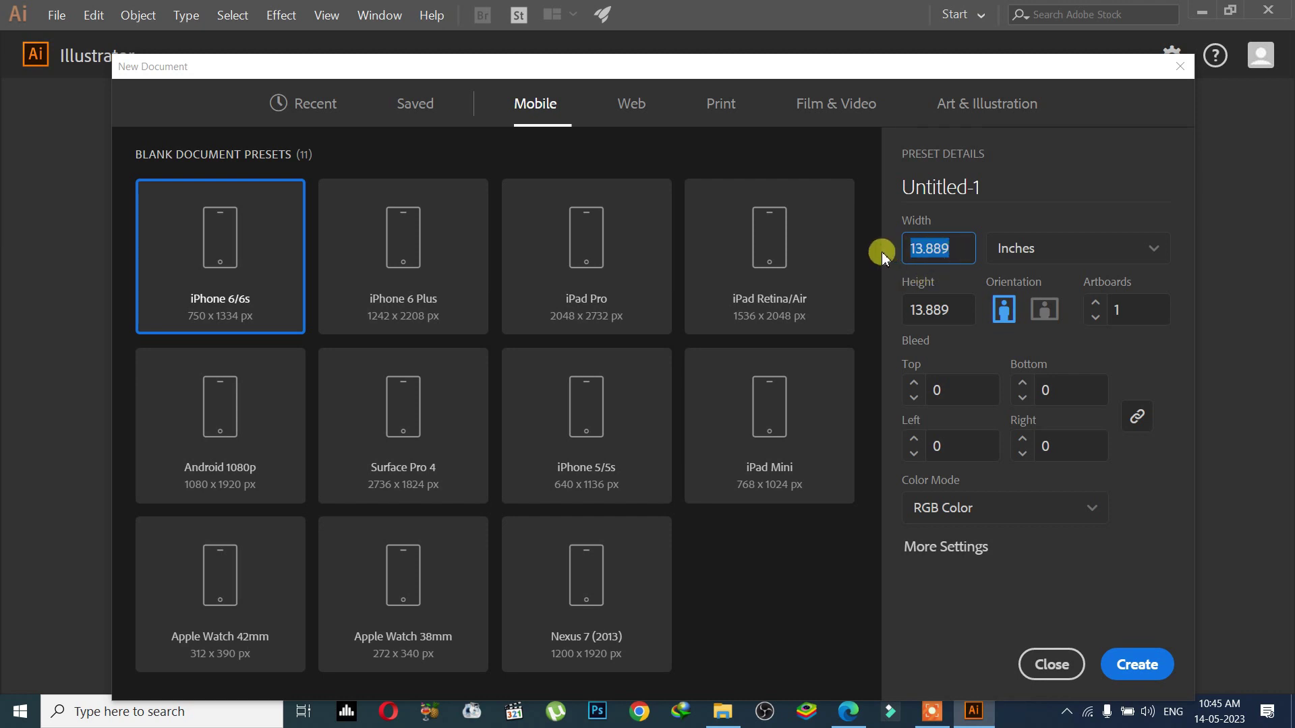
{"action": "key", "text": "End"}
{"action": "type", "text": "100"}
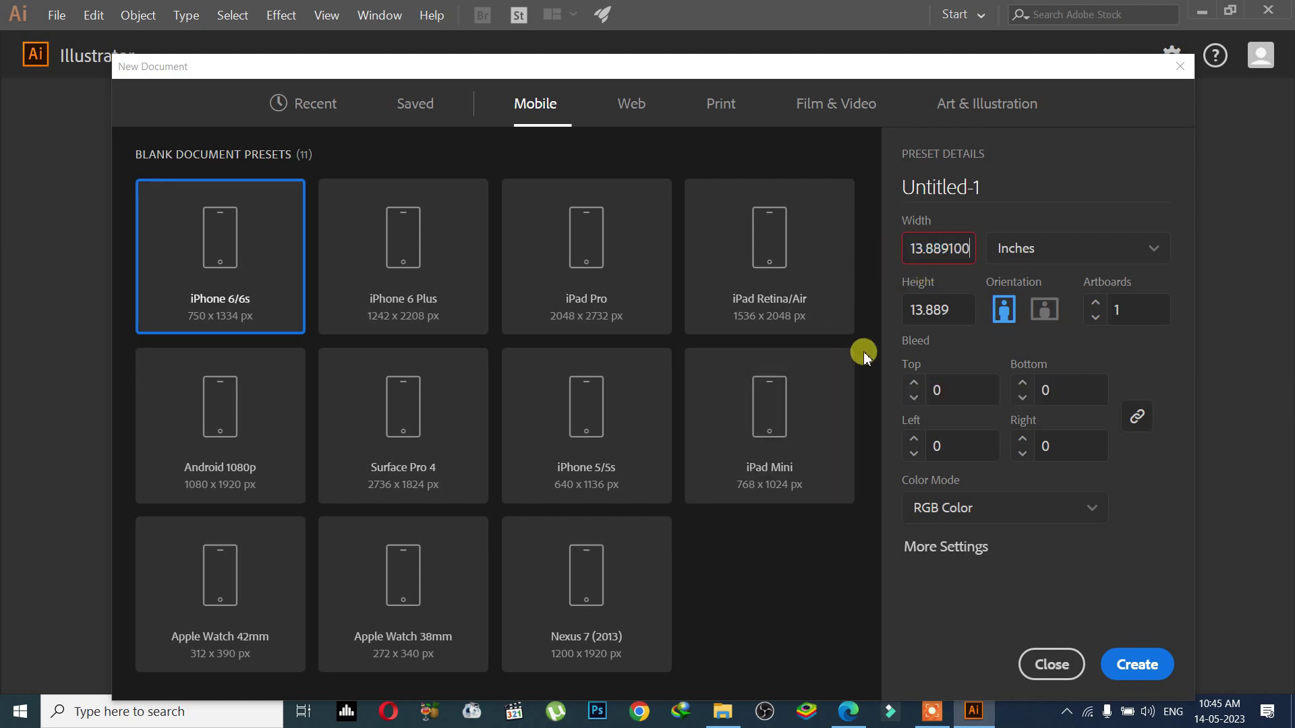
{"action": "key", "text": "ctrl+a"}
{"action": "type", "text": "10"}
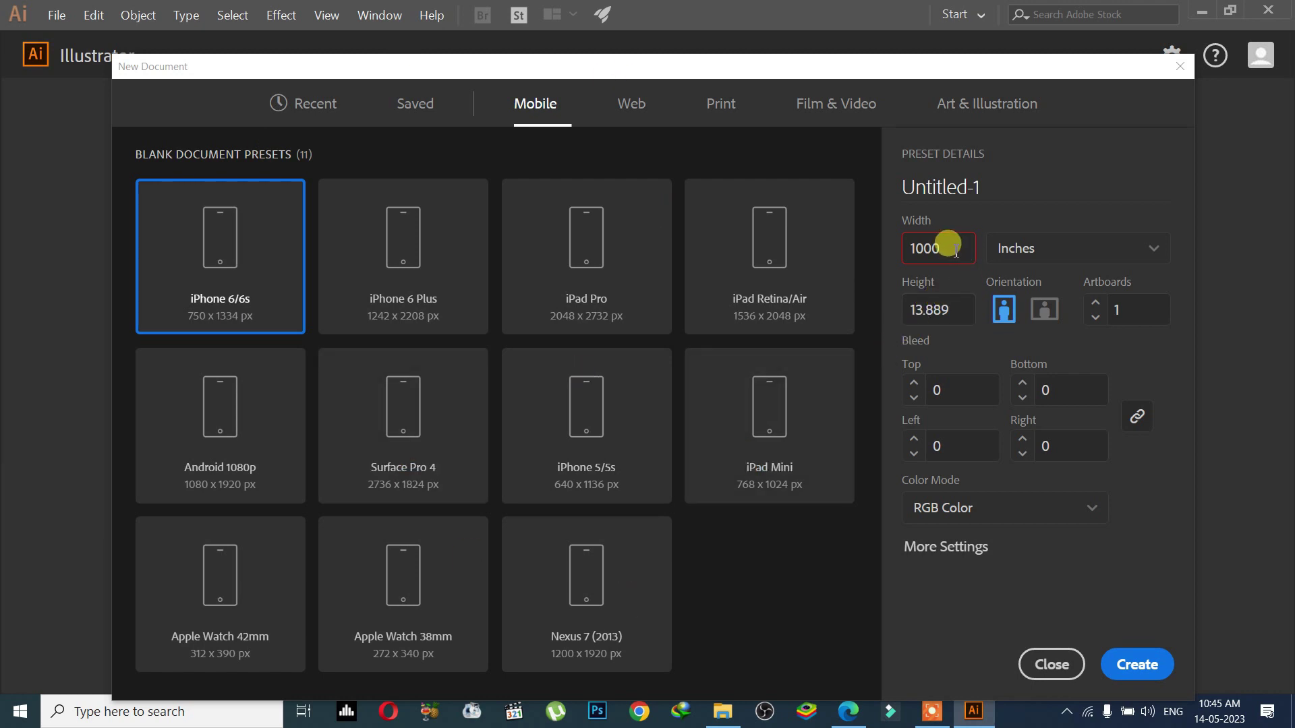
{"action": "key", "text": "BackSpace"}
{"action": "key", "text": "BackSpace"}
{"action": "key", "text": "BackSpace"}
{"action": "key", "text": "BackSpace"}
{"action": "type", "text": "800"}
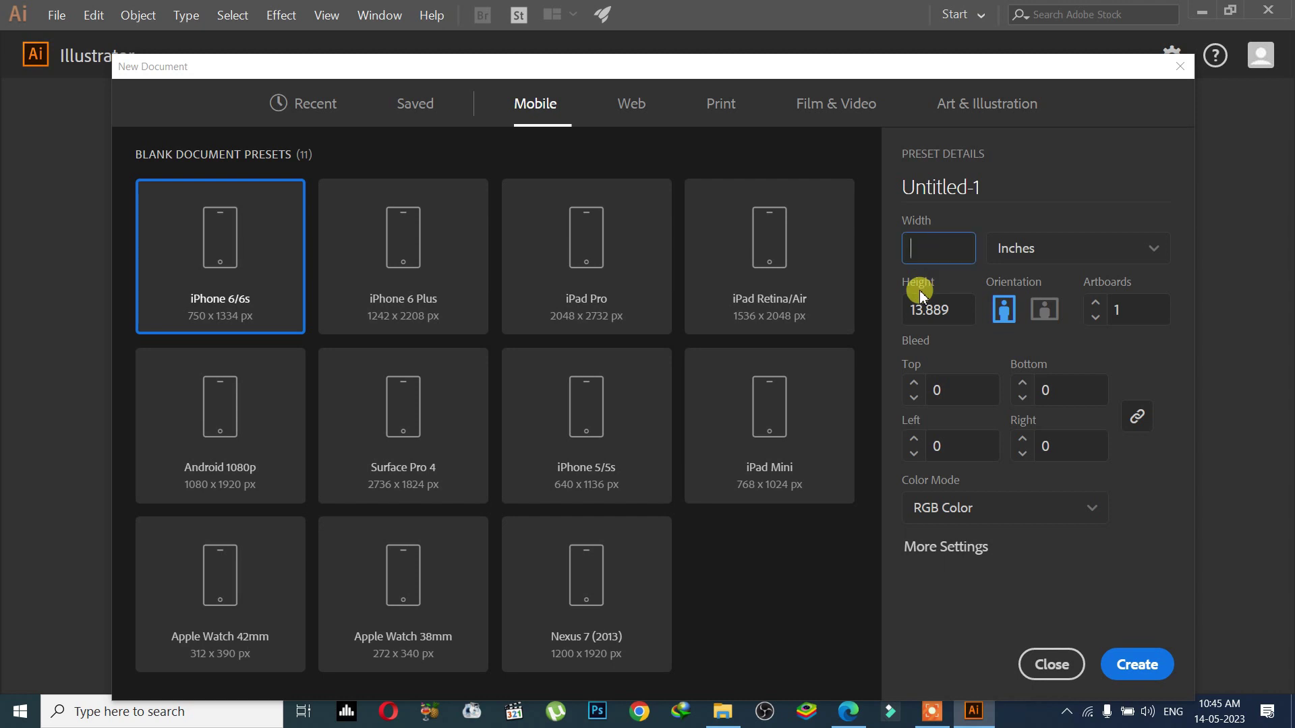
{"action": "type", "text": "0"}
{"action": "type", "text": "0"}
Correct the Width to 227 inches.
{"action": "key", "text": "BackSpace"}
{"action": "type", "text": "7"}
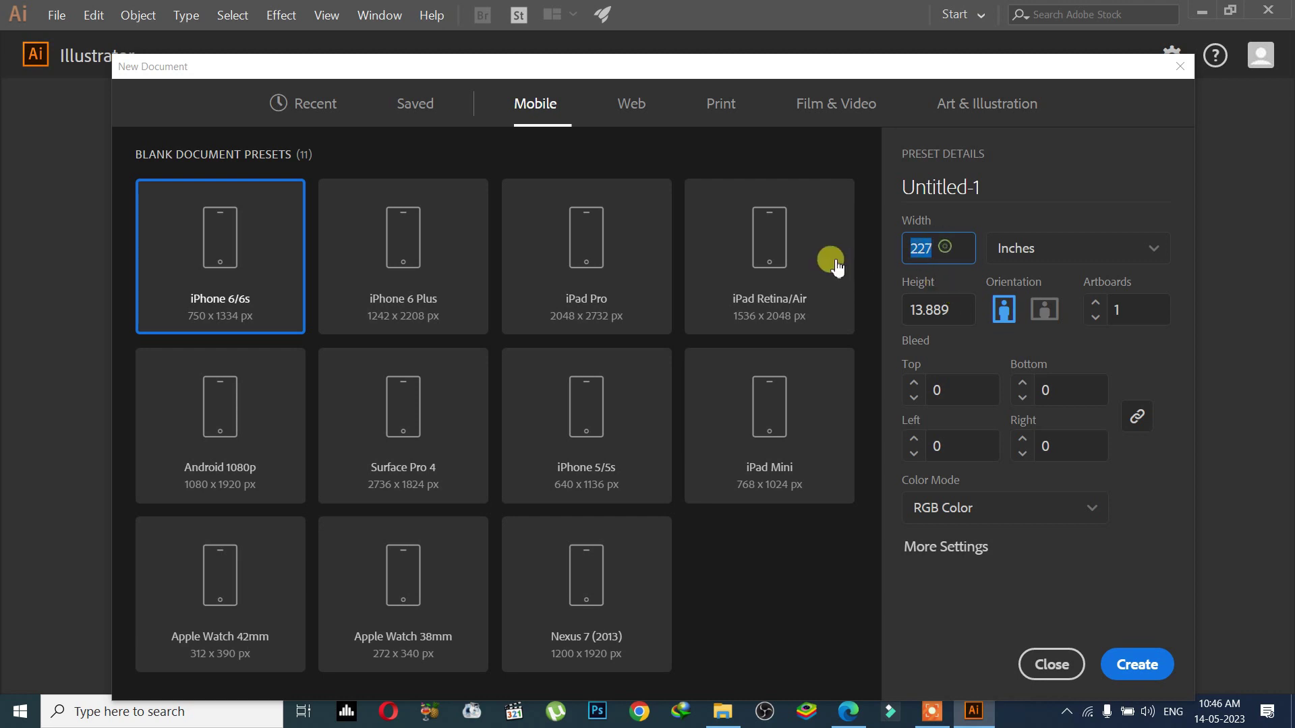
{"action": "double_click", "coordinate": [933, 248]}
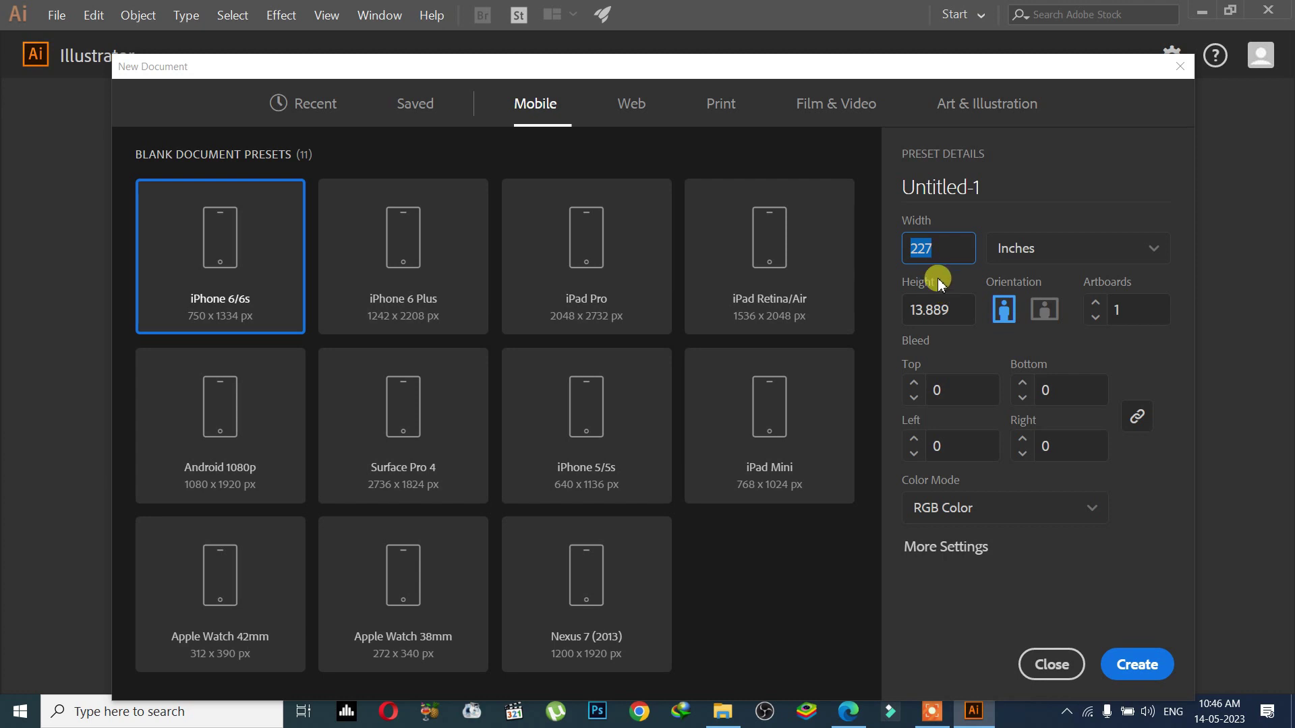
Clear the 13.889 Height and enter 227 inches to match the width.
{"action": "double_click", "coordinate": [934, 309]}
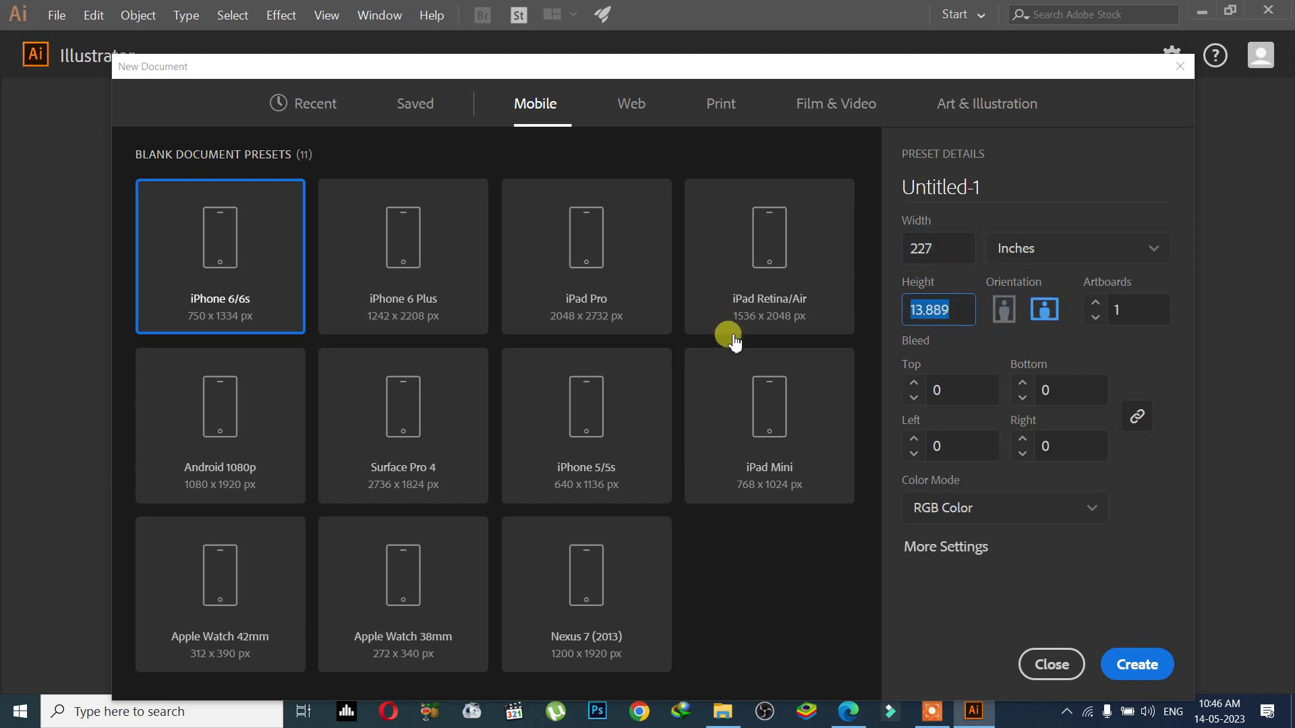
{"action": "key", "text": "Right"}
{"action": "type", "text": "22"}
{"action": "key", "text": "ctrl+a"}
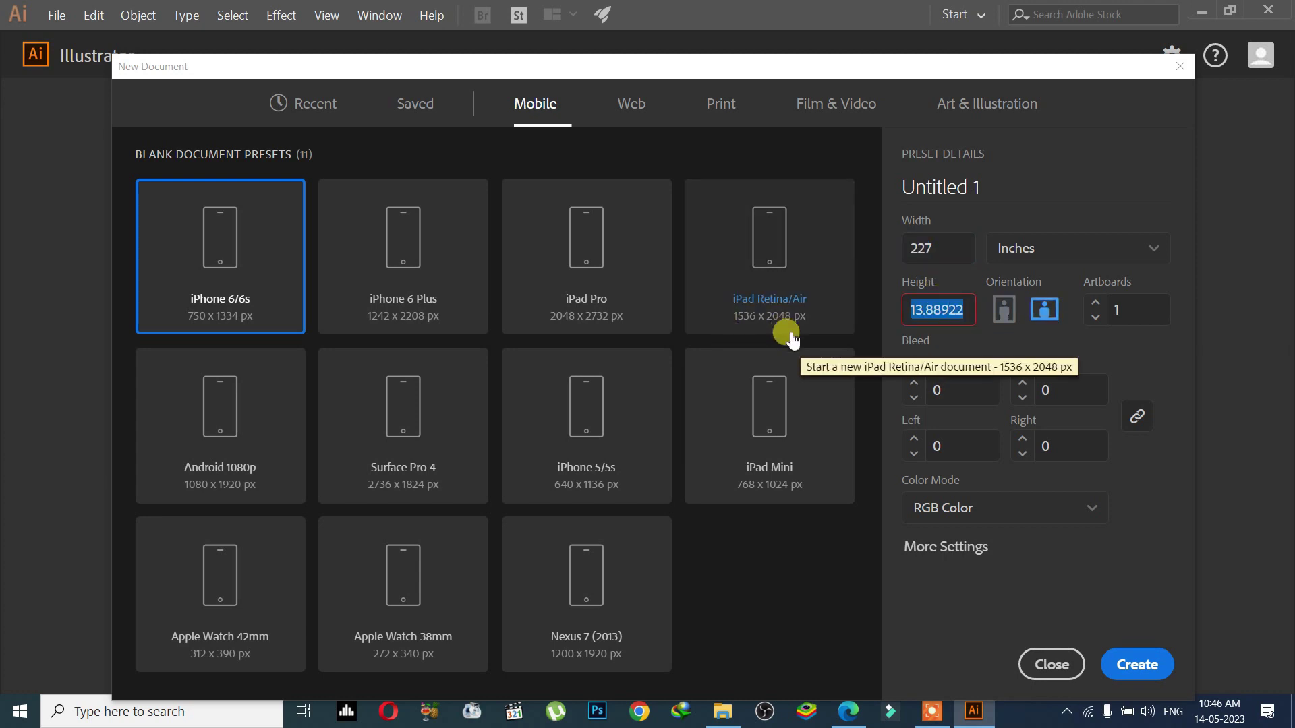
{"action": "key", "text": "Right"}
{"action": "type", "text": "22"}
{"action": "key", "text": "ctrl+a"}
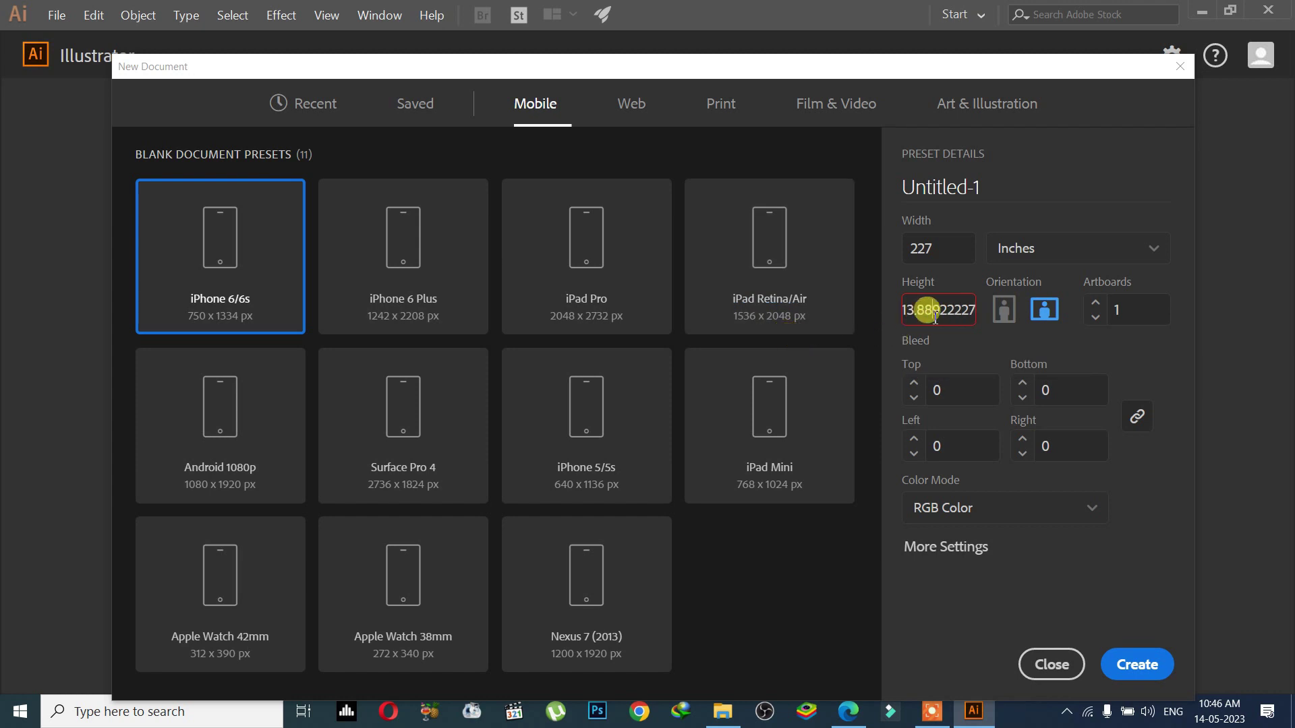
{"action": "key", "text": "BackSpace"}
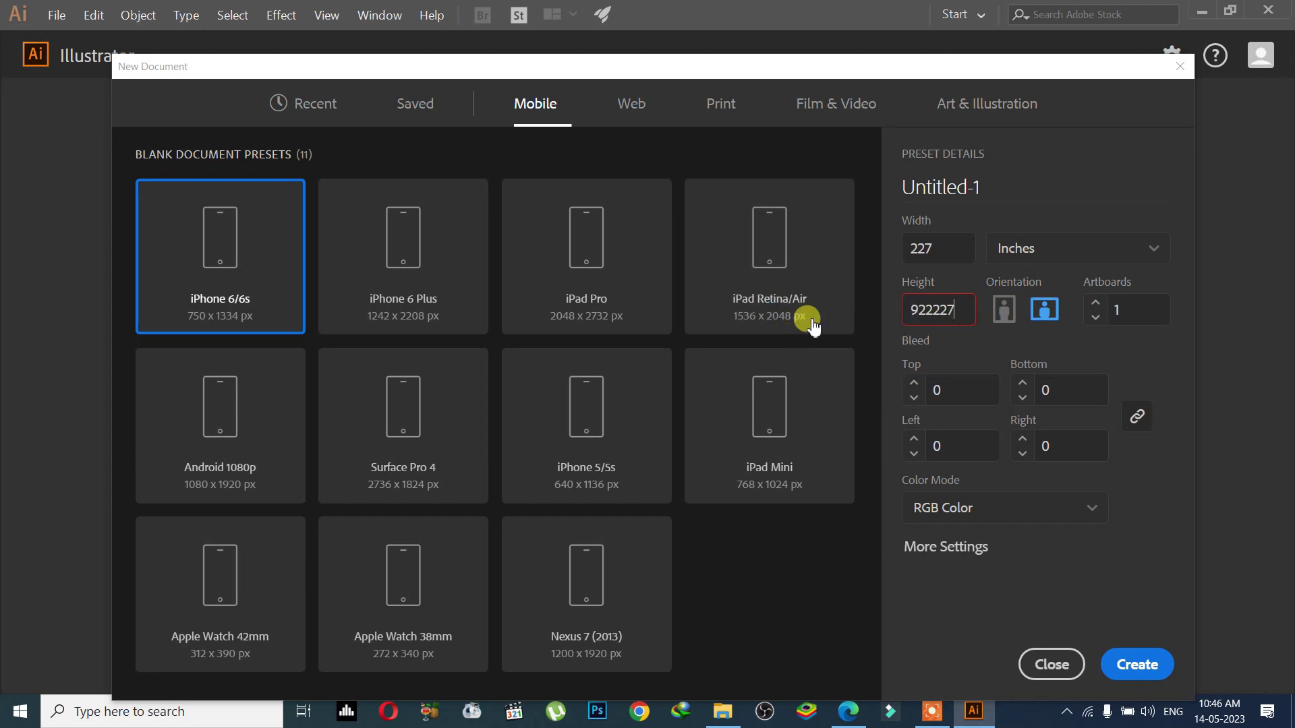
{"action": "key", "text": "ctrl+a"}
{"action": "key", "text": "BackSpace"}
{"action": "type", "text": "228"}
{"action": "key", "text": "BackSpace"}
{"action": "type", "text": "7"}
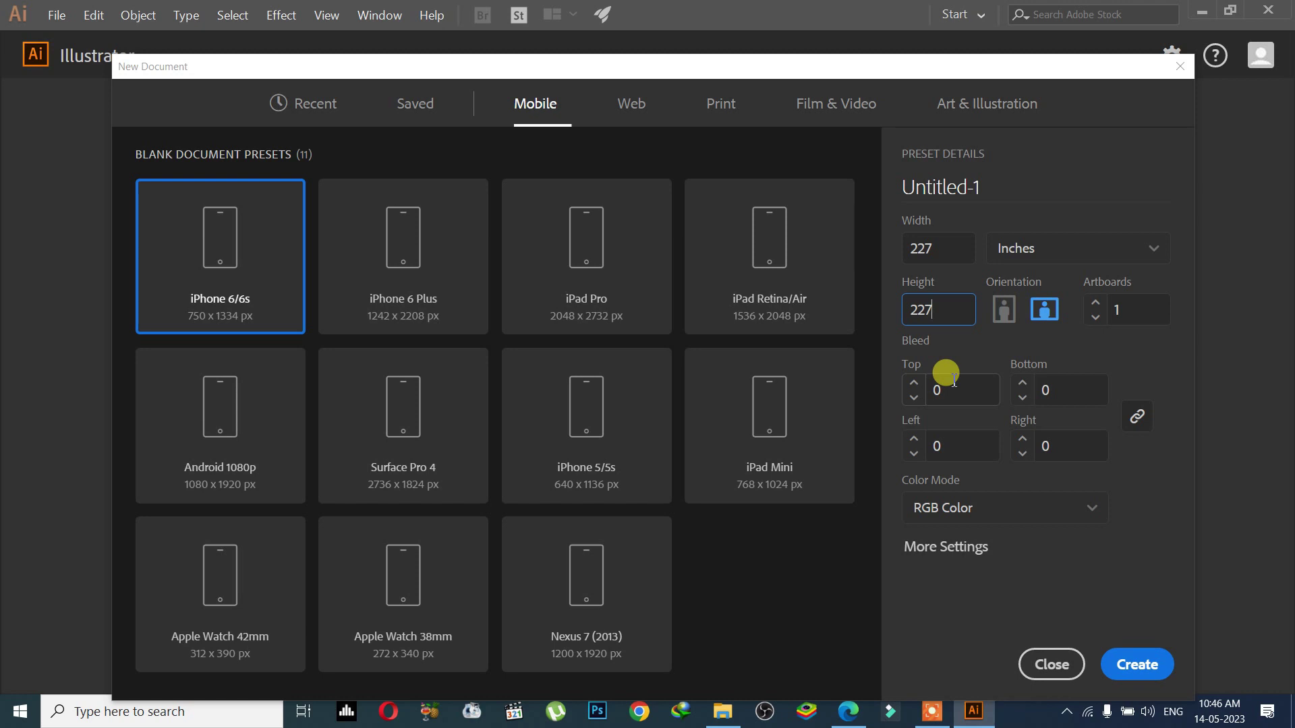
Switch the units to Pixels and set Width and Height to 1000.
{"action": "left_click", "coordinate": [1013, 251]}
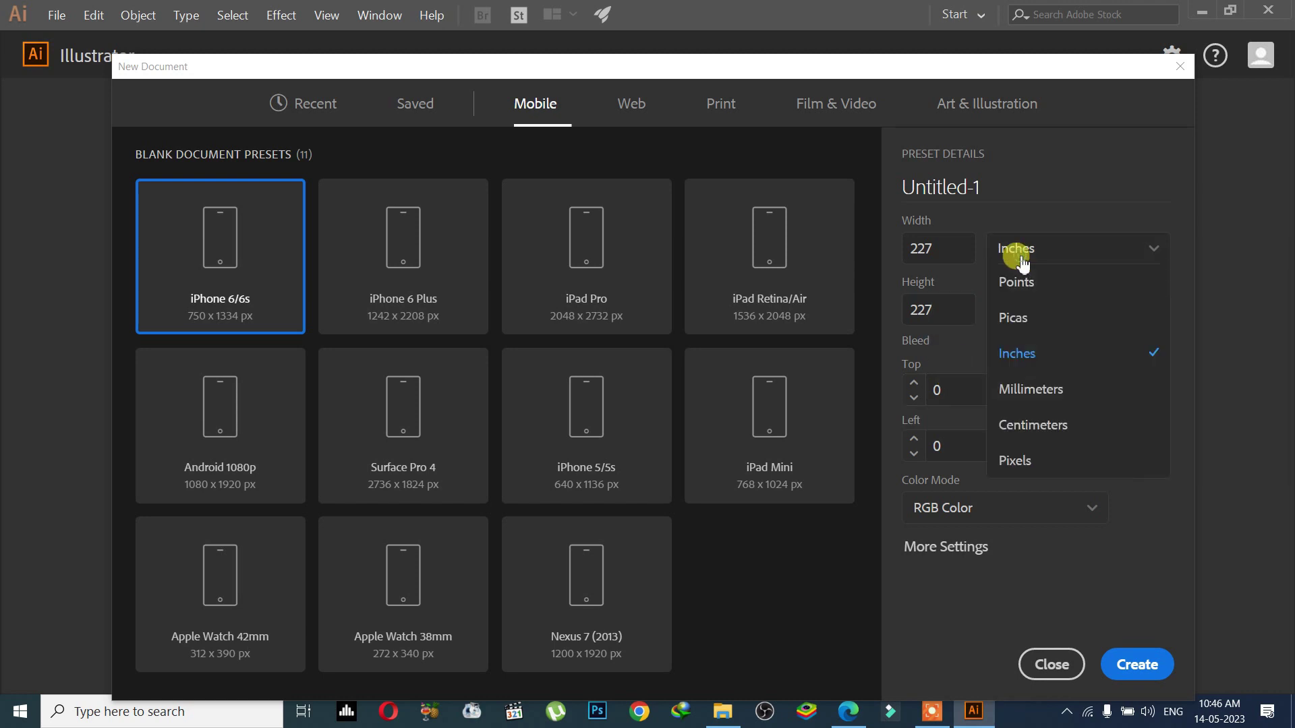
{"action": "left_click", "coordinate": [1030, 459]}
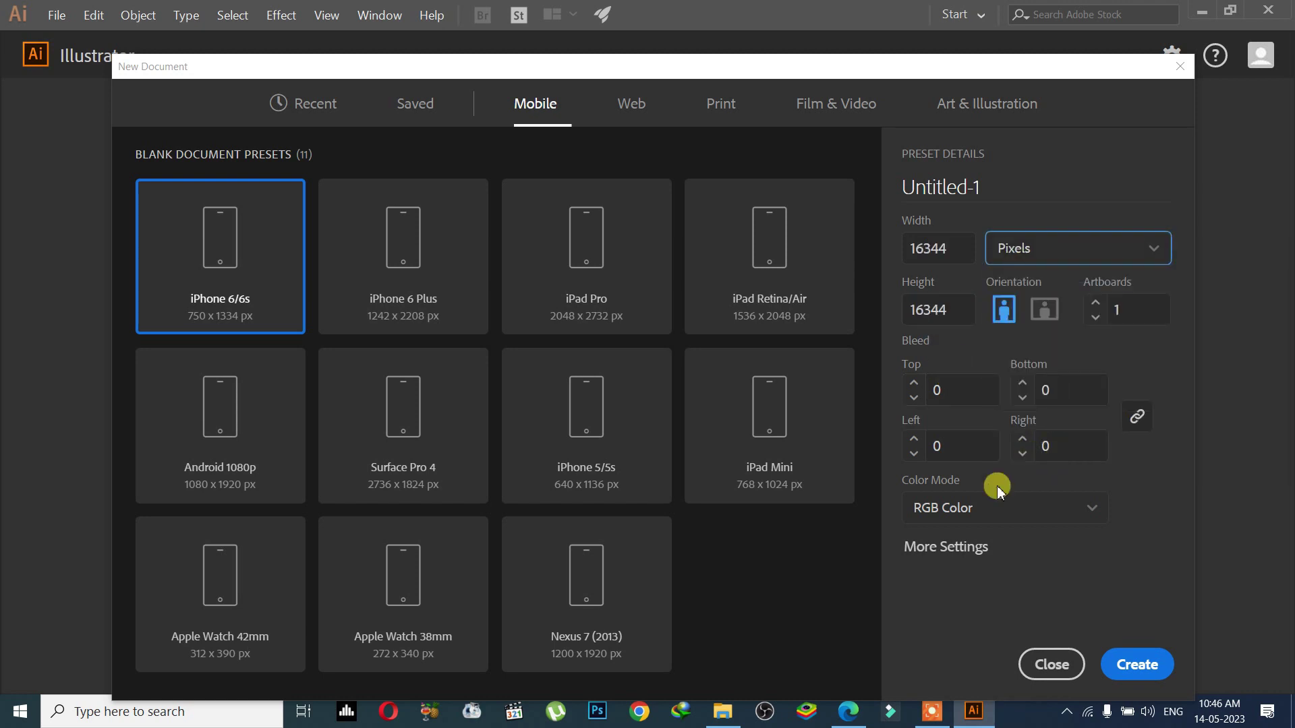
{"action": "left_click_drag", "start_coordinate": [923, 248], "coordinate": [908, 248]}
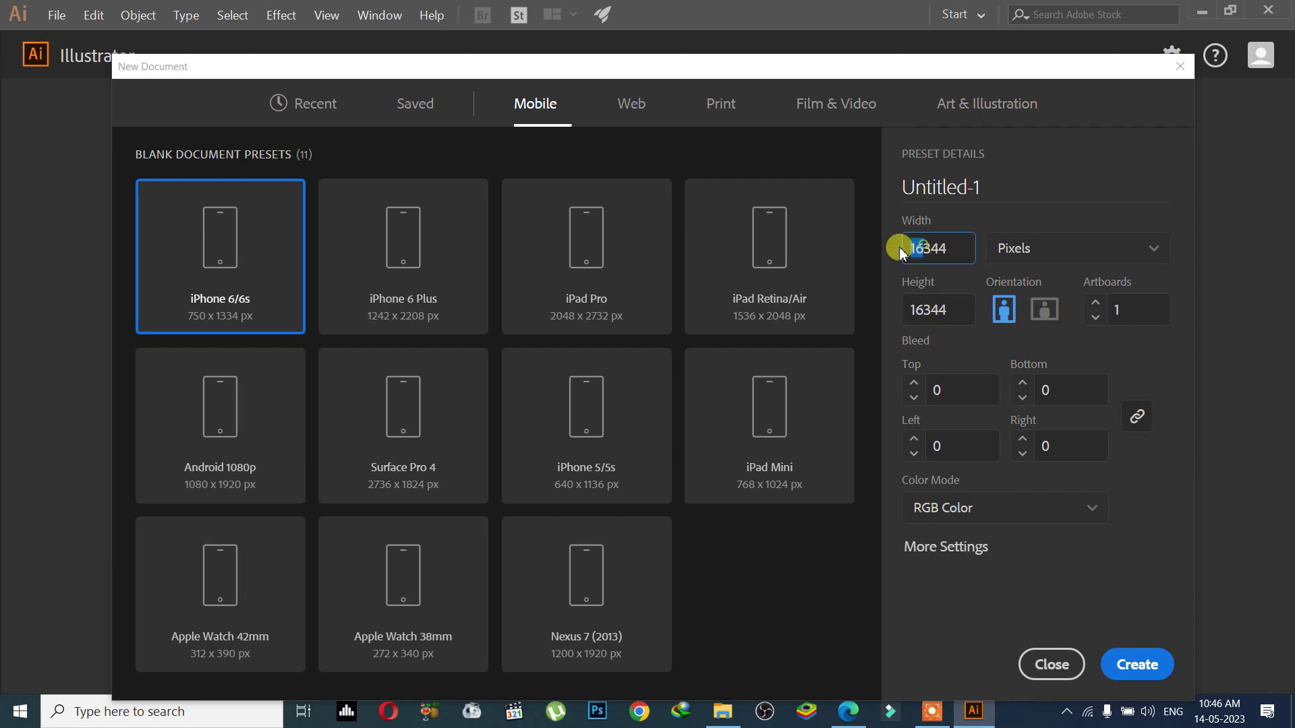
{"action": "double_click", "coordinate": [928, 247]}
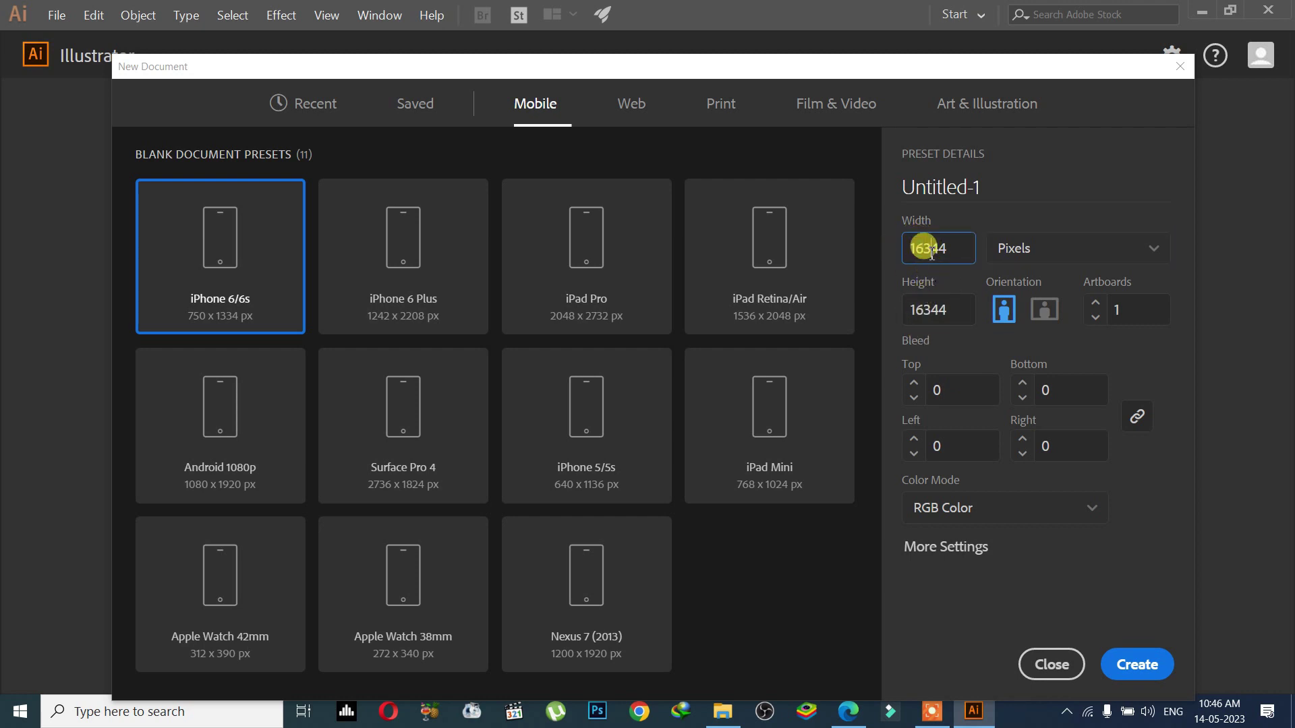
{"action": "left_click", "coordinate": [942, 288]}
{"action": "left_click", "coordinate": [944, 248]}
{"action": "left_click", "coordinate": [958, 252]}
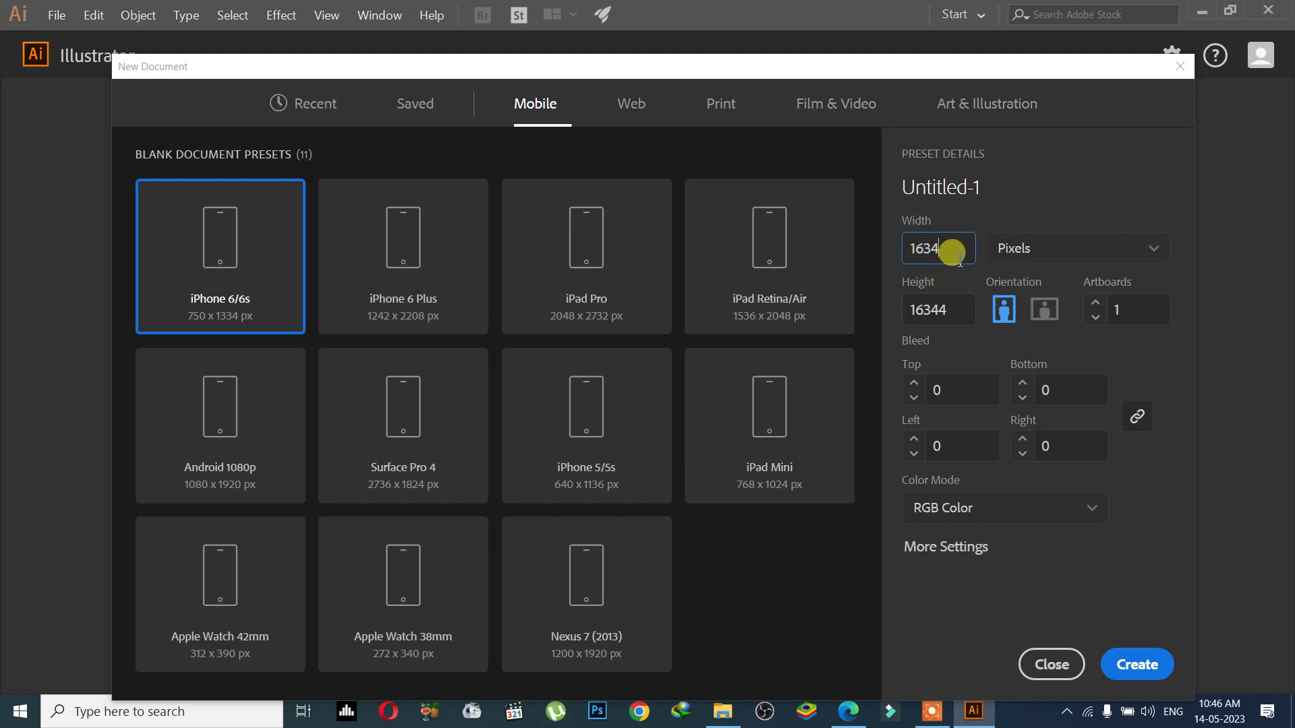
{"action": "key", "text": "BackSpace"}
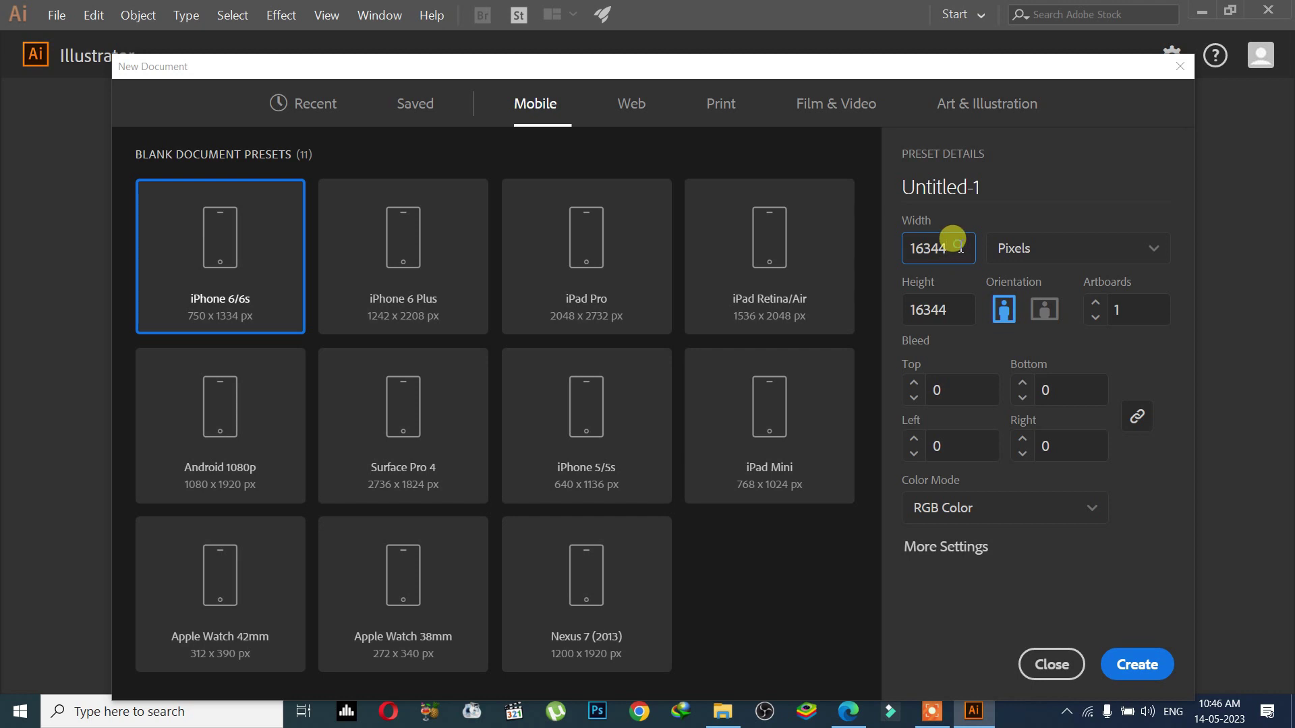
{"action": "left_click_drag", "start_coordinate": [958, 248], "coordinate": [832, 260]}
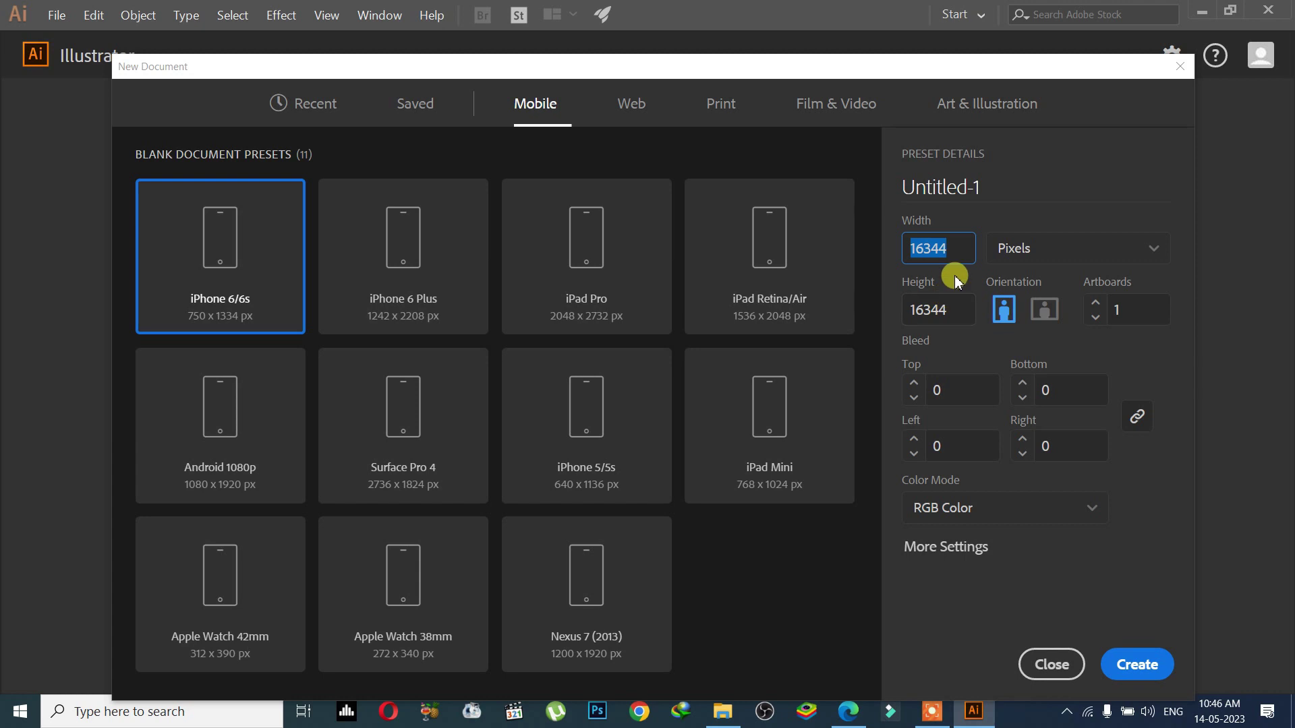
{"action": "left_click", "coordinate": [957, 244]}
{"action": "type", "text": "10"}
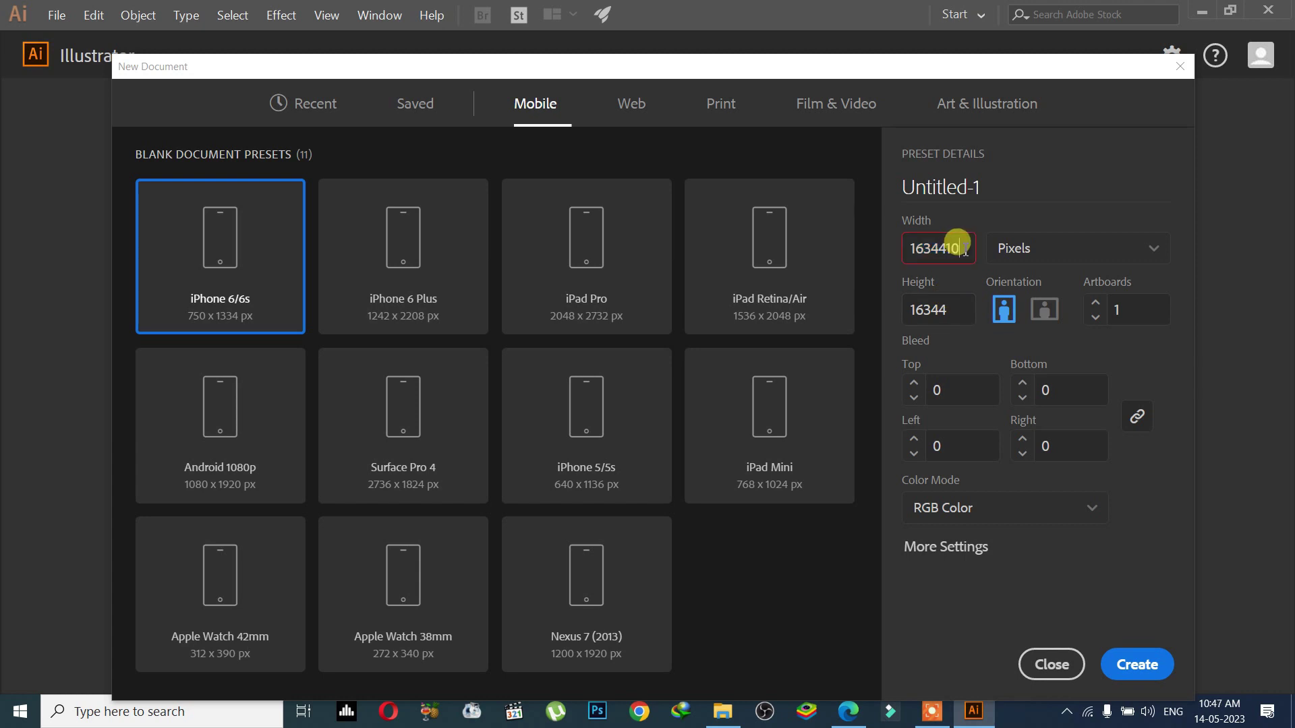
{"action": "left_click_drag", "start_coordinate": [958, 244], "coordinate": [903, 249]}
{"action": "type", "text": "1000"}
{"action": "key", "text": "Tab"}
{"action": "type", "text": "1000"}
Cycle the units through Points, Picas and Pixels, then Points and Picas again.
{"action": "left_click", "coordinate": [1031, 253]}
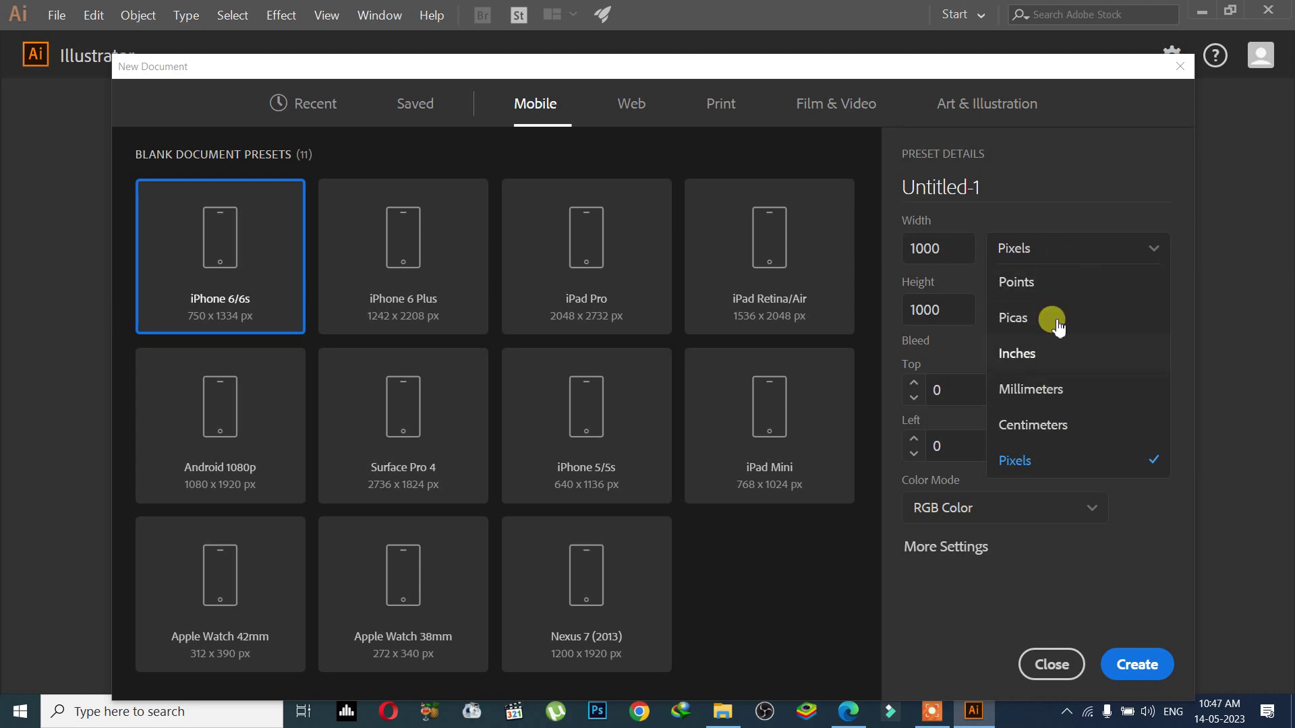
{"action": "left_click", "coordinate": [1061, 290]}
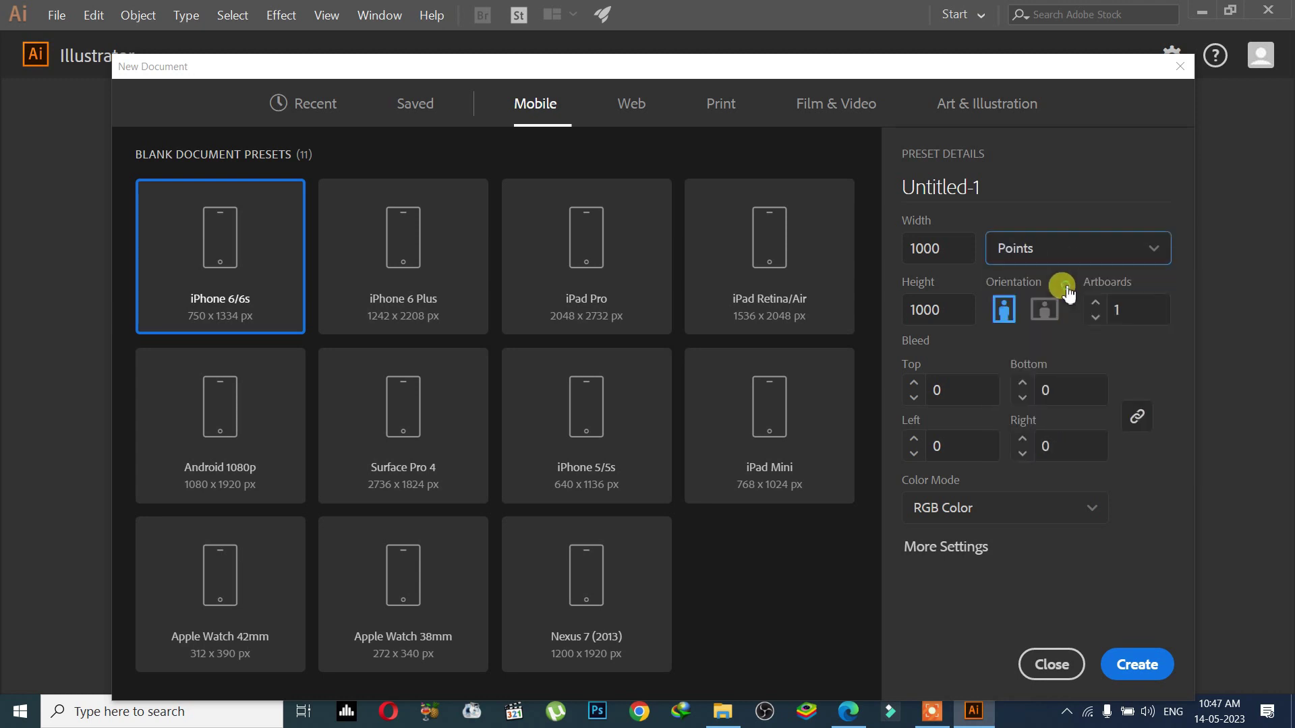
{"action": "left_click", "coordinate": [1060, 252]}
{"action": "left_click", "coordinate": [1064, 318]}
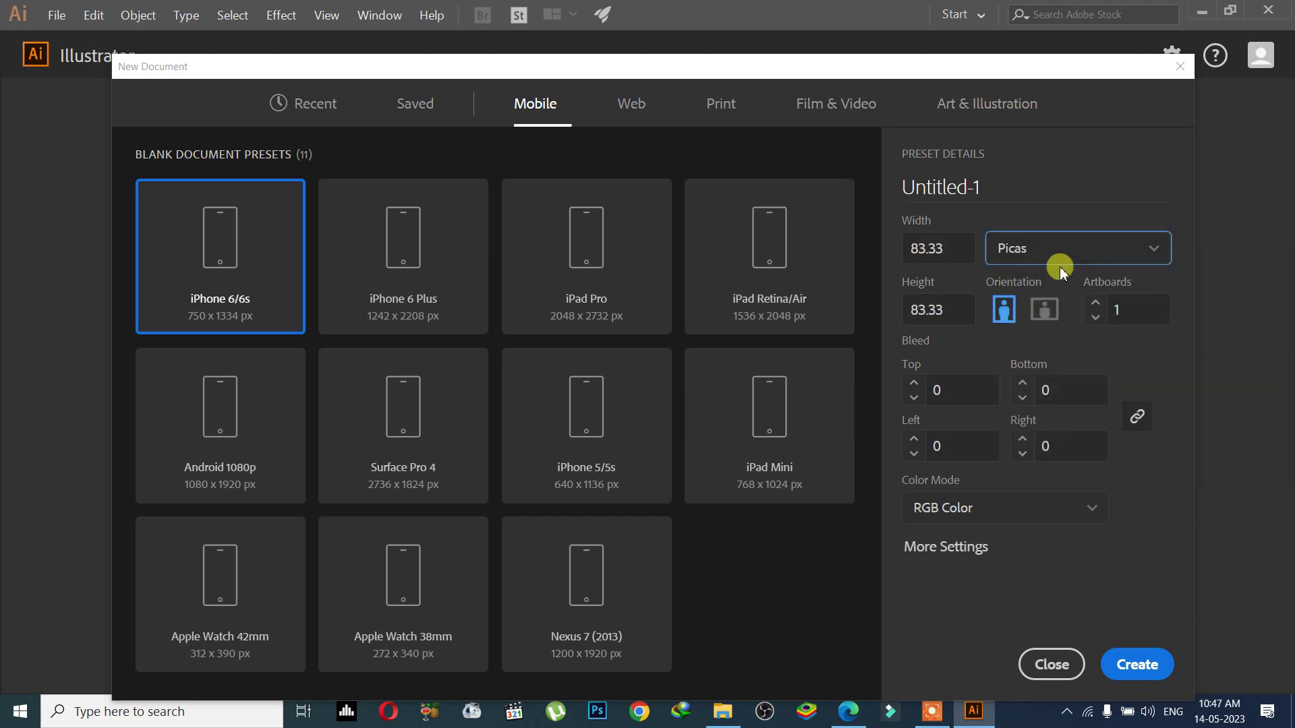
{"action": "left_click", "coordinate": [1057, 264]}
{"action": "left_click", "coordinate": [1047, 455]}
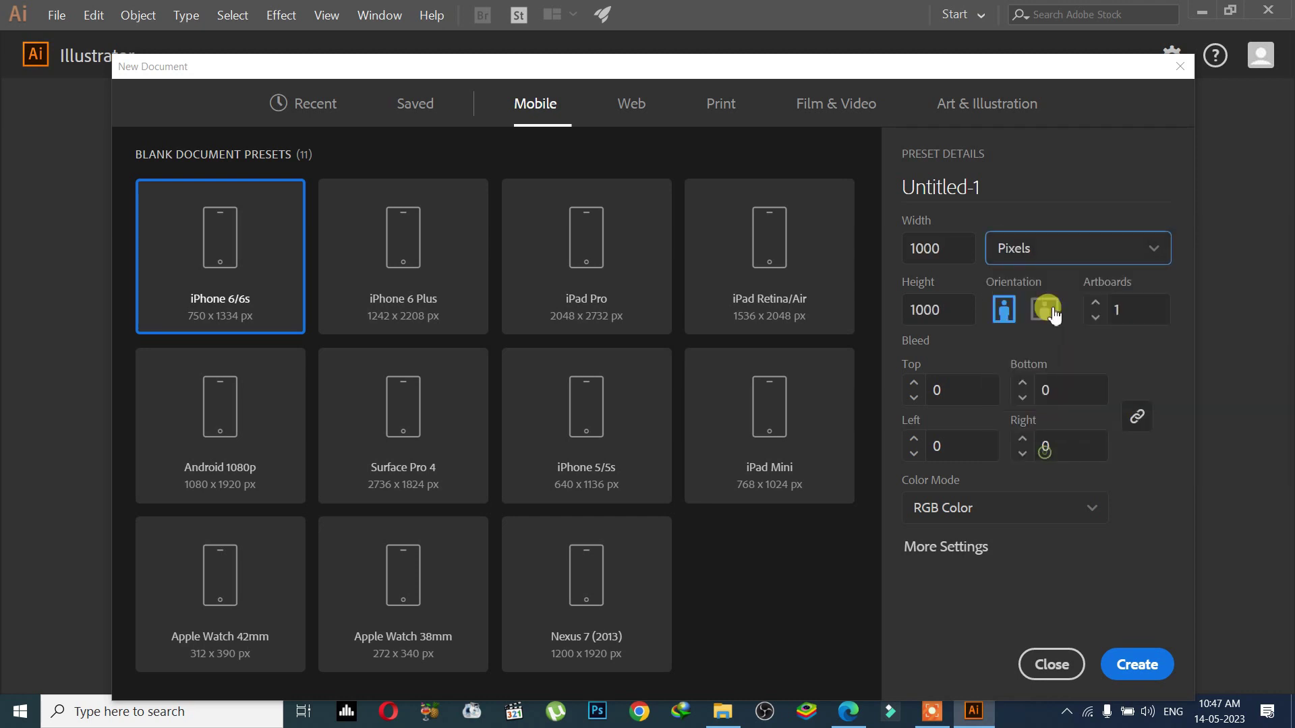
{"action": "left_click", "coordinate": [1060, 265]}
{"action": "left_click", "coordinate": [1046, 282]}
{"action": "left_click", "coordinate": [1046, 269]}
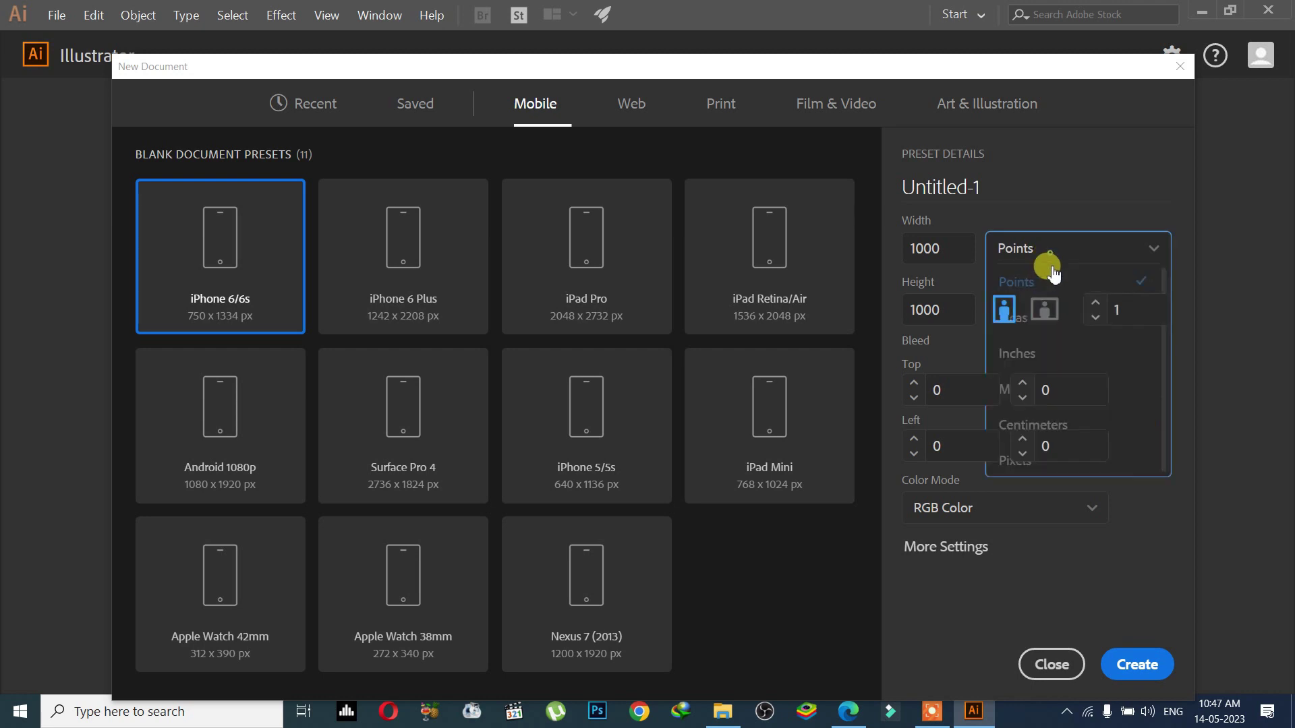
{"action": "left_click", "coordinate": [1055, 319]}
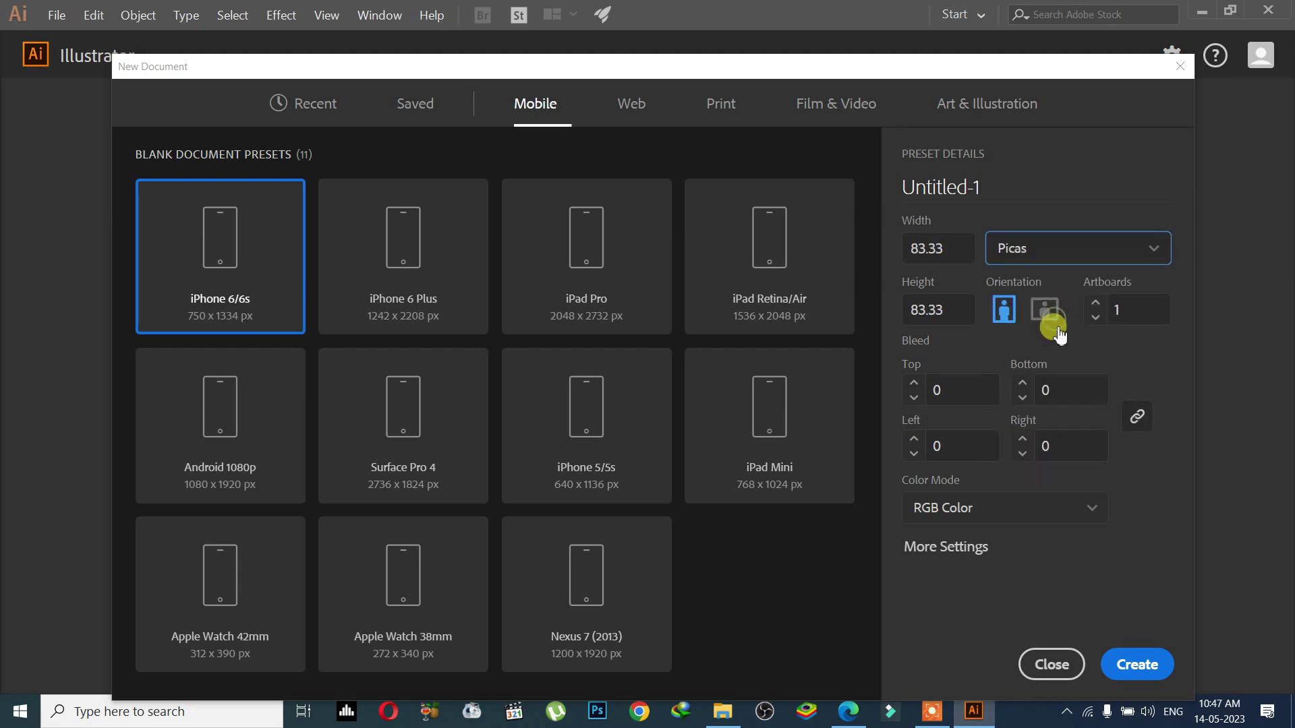
Try Inches, Centimeters and Millimeters, then return the units to Pixels.
{"action": "left_click", "coordinate": [1063, 251]}
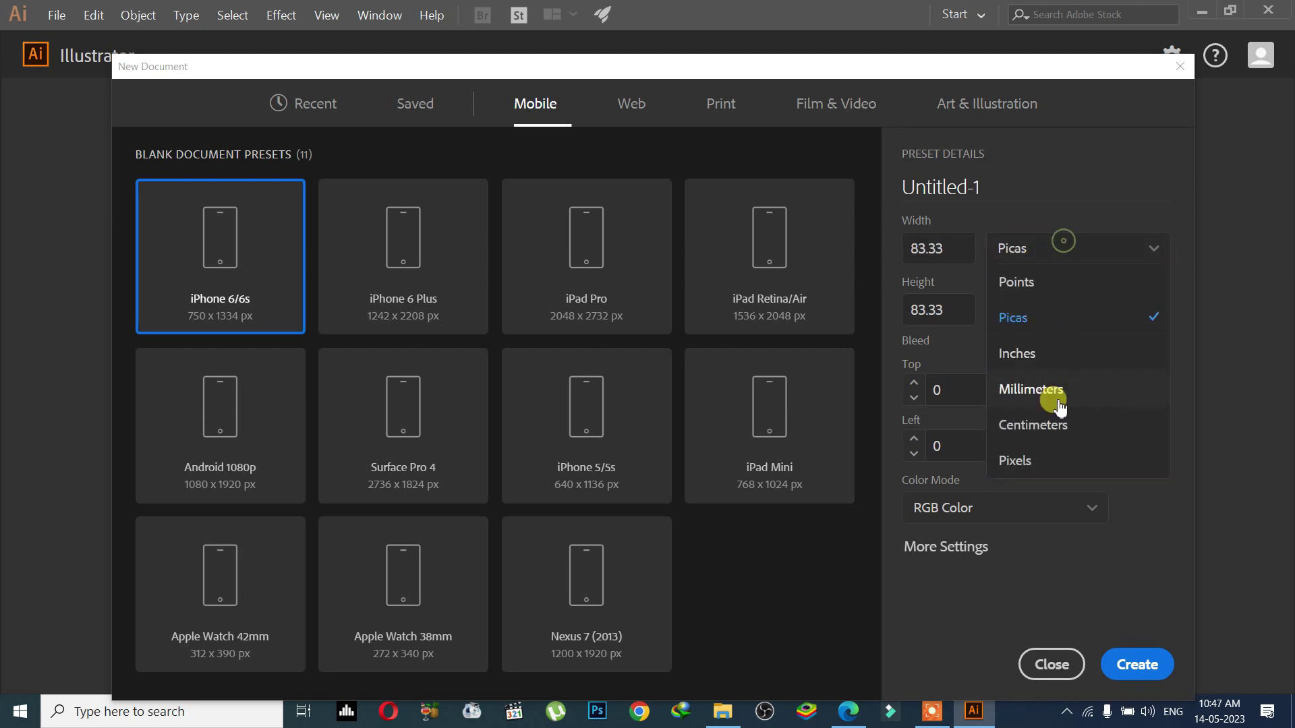
{"action": "left_click", "coordinate": [1064, 357]}
{"action": "left_click", "coordinate": [1058, 250]}
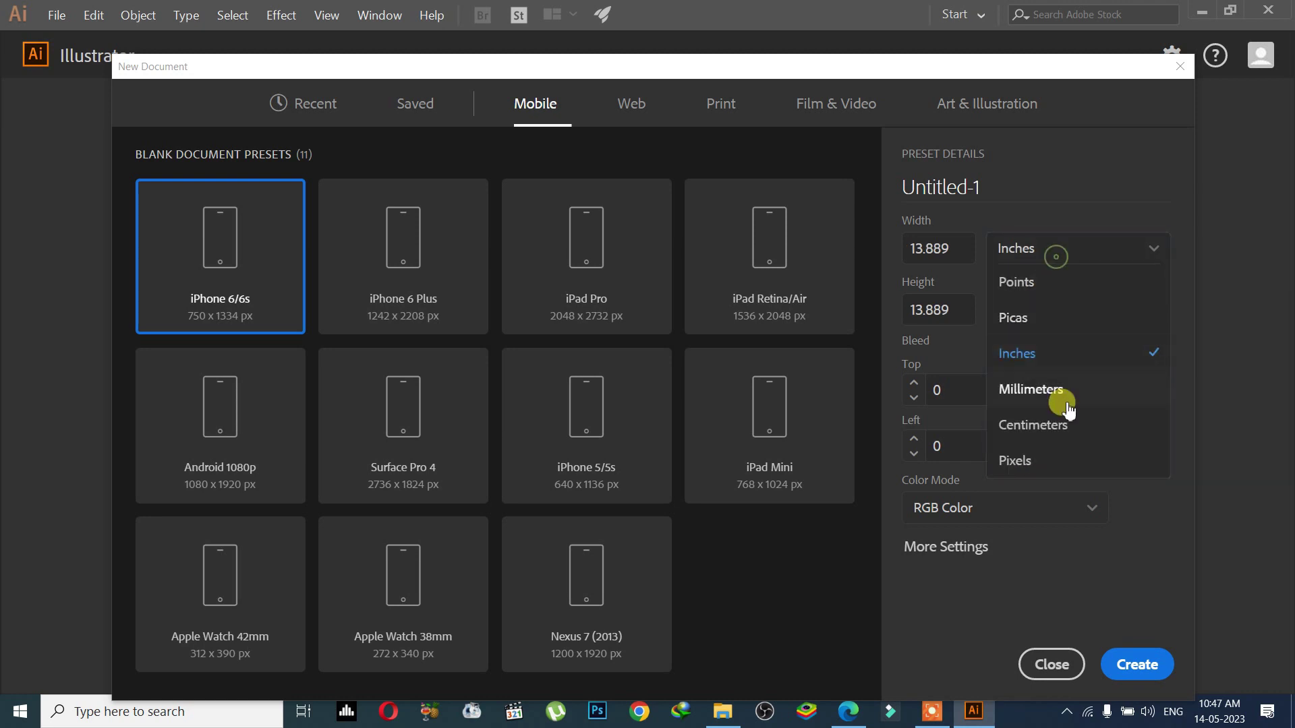
{"action": "left_click", "coordinate": [1059, 323]}
{"action": "left_click", "coordinate": [1046, 251]}
{"action": "left_click", "coordinate": [1046, 425]}
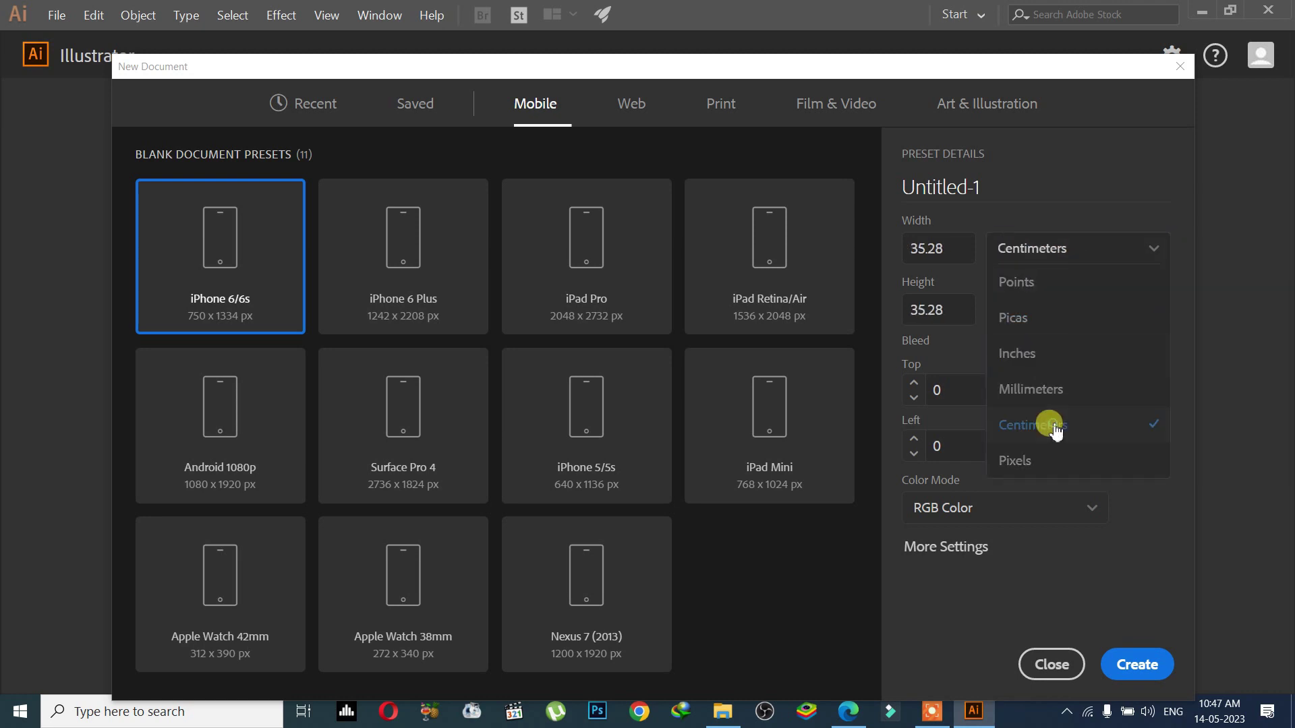
{"action": "left_click", "coordinate": [1034, 250]}
{"action": "left_click", "coordinate": [1056, 391]}
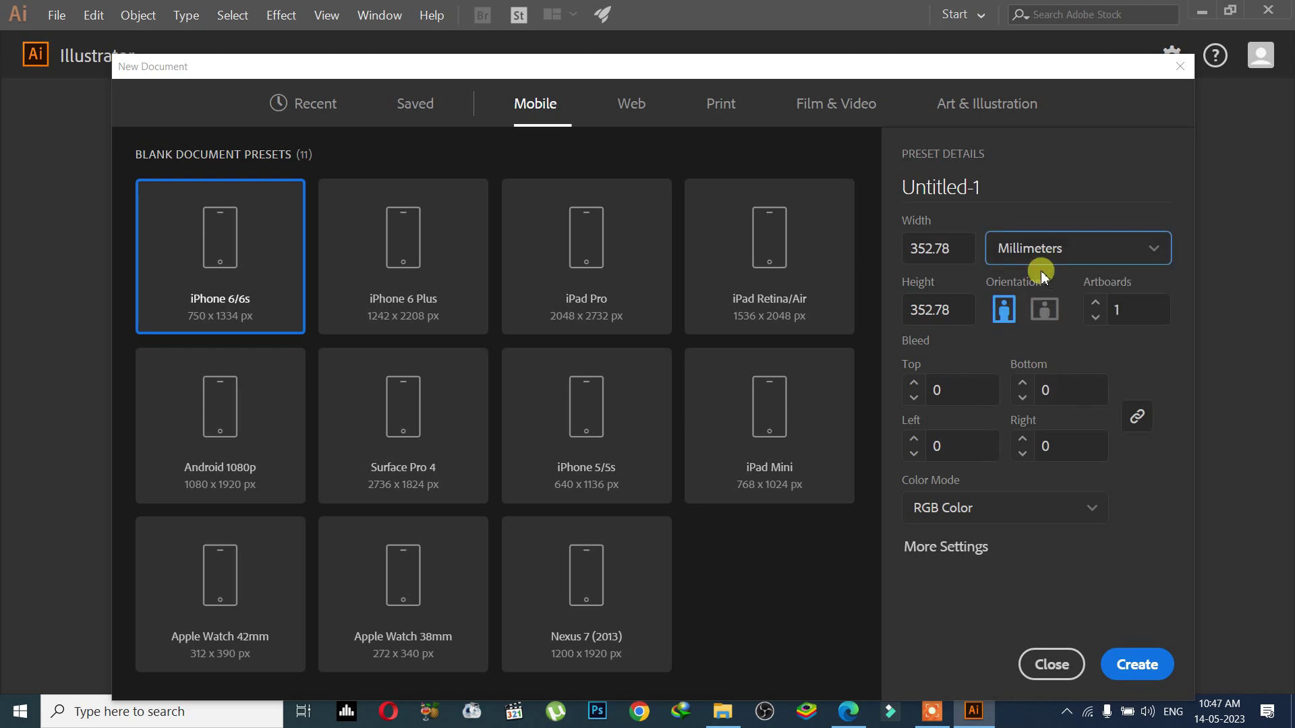
{"action": "left_click", "coordinate": [1041, 255]}
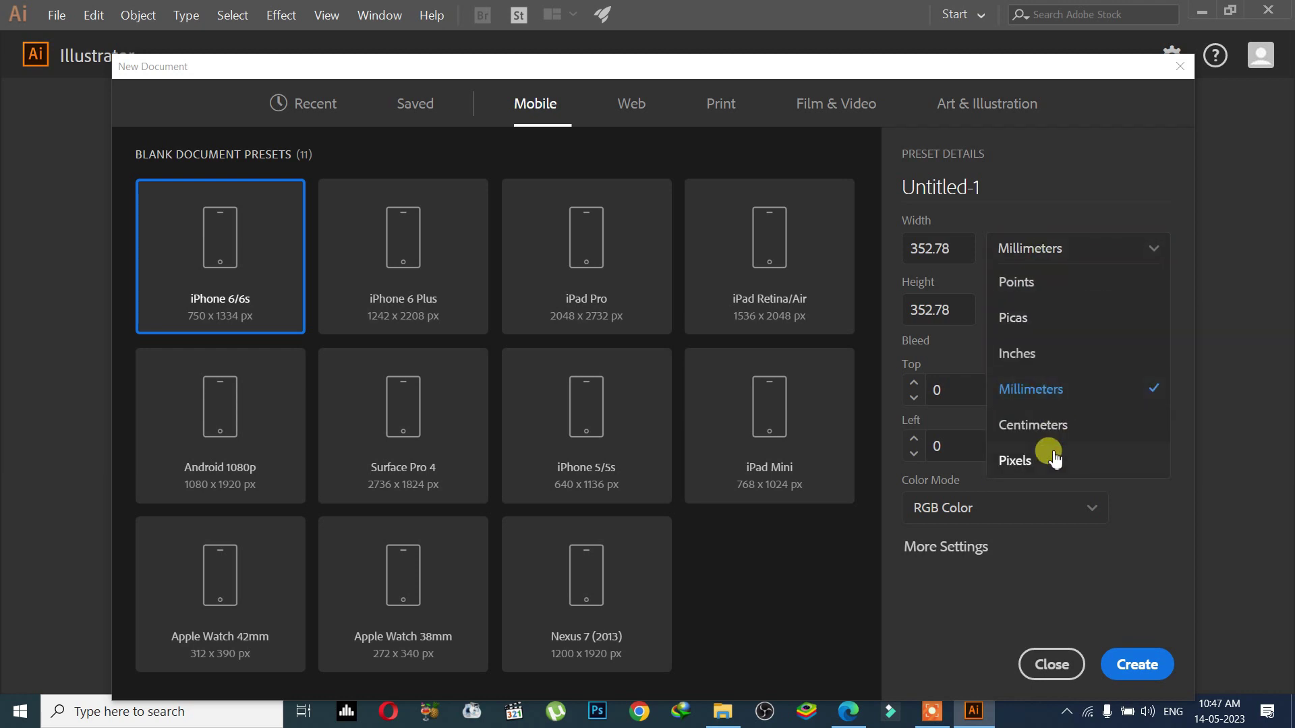
{"action": "left_click", "coordinate": [1055, 459]}
{"action": "left_click", "coordinate": [1046, 250]}
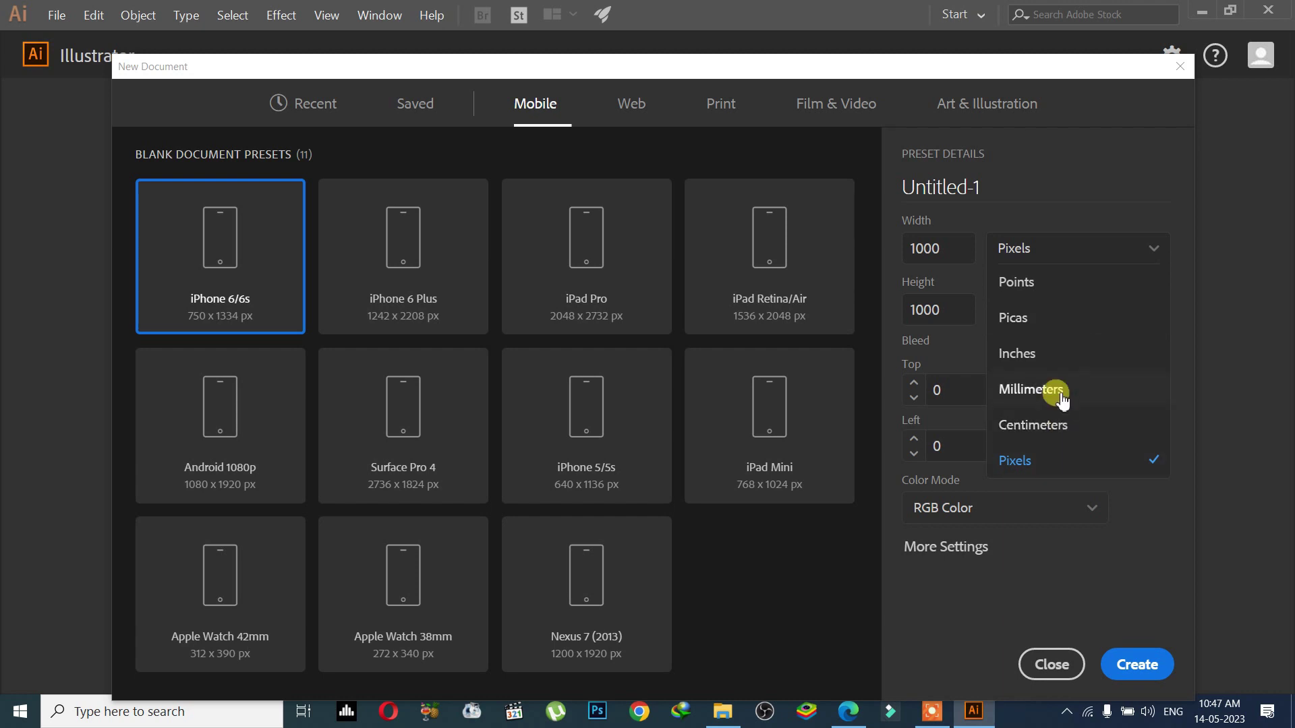
{"action": "left_click", "coordinate": [1056, 493]}
{"action": "left_click", "coordinate": [1057, 498]}
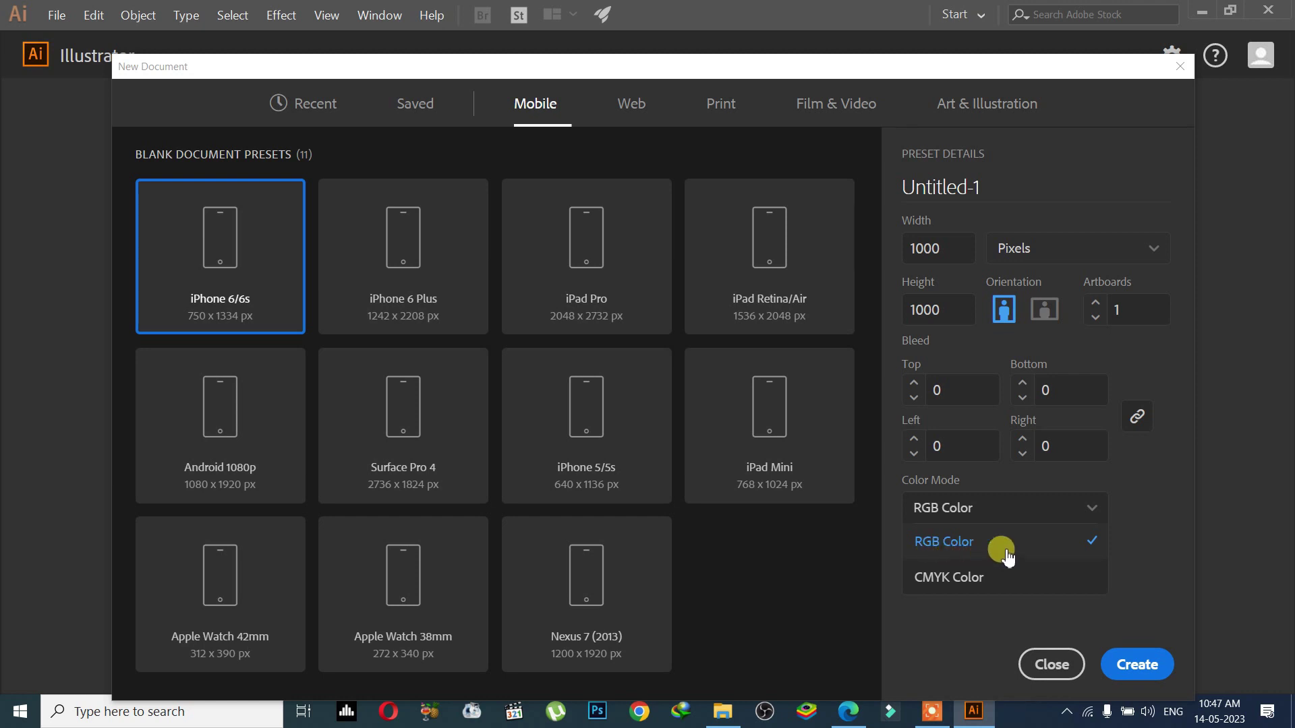
{"action": "left_click", "coordinate": [961, 542]}
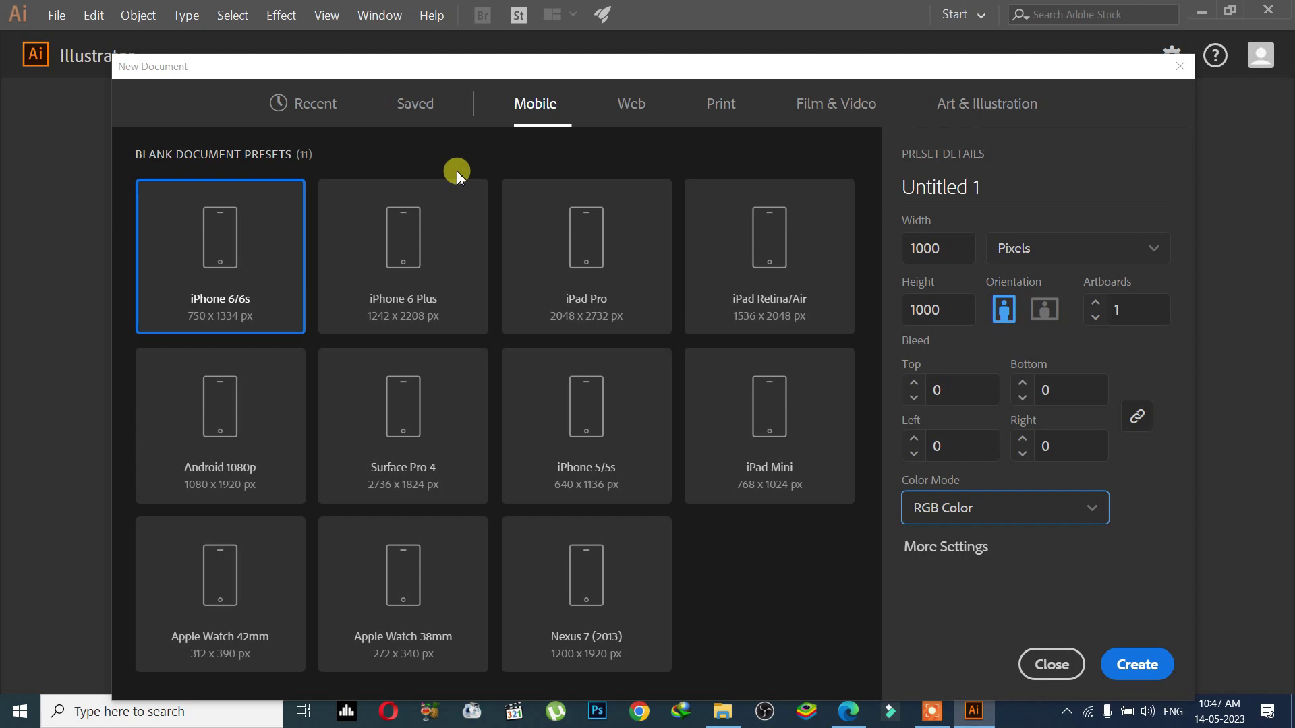
{"action": "left_click", "coordinate": [1013, 506]}
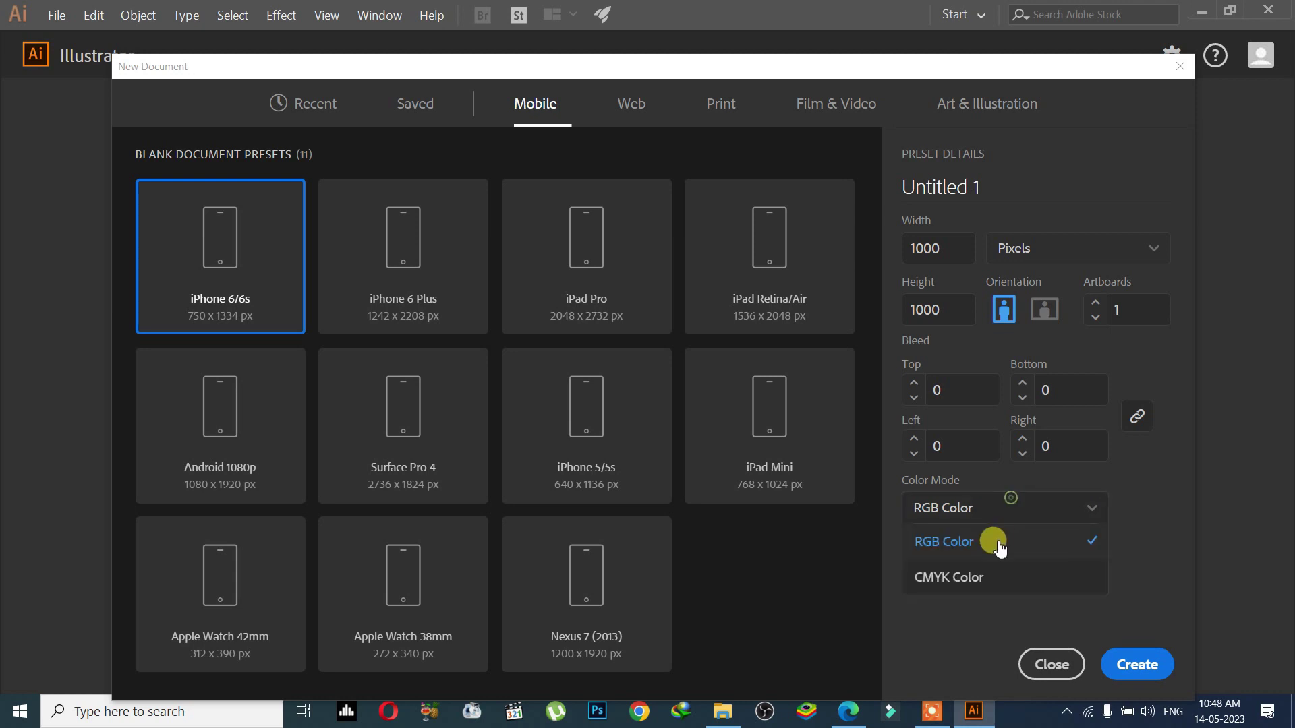
{"action": "left_click", "coordinate": [953, 636]}
{"action": "left_click", "coordinate": [966, 510]}
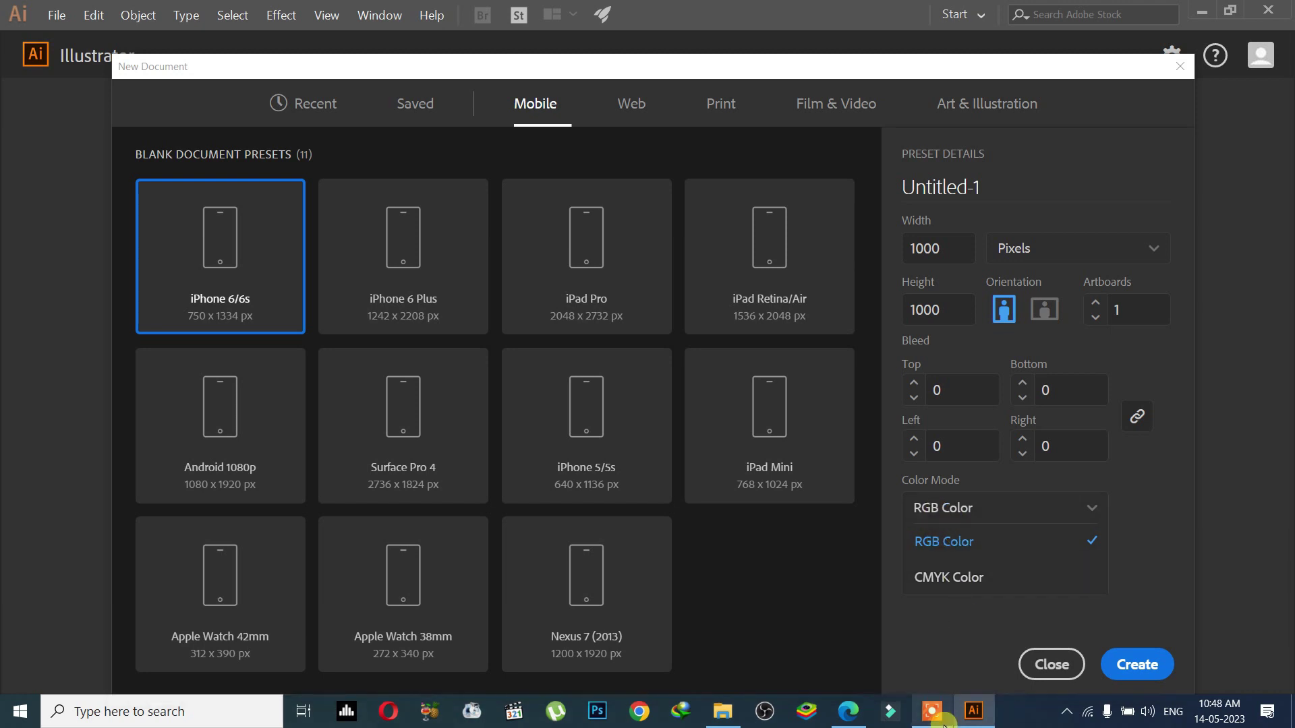
{"action": "mouse_move", "coordinate": [943, 723]}
{"action": "left_click", "coordinate": [1177, 543]}
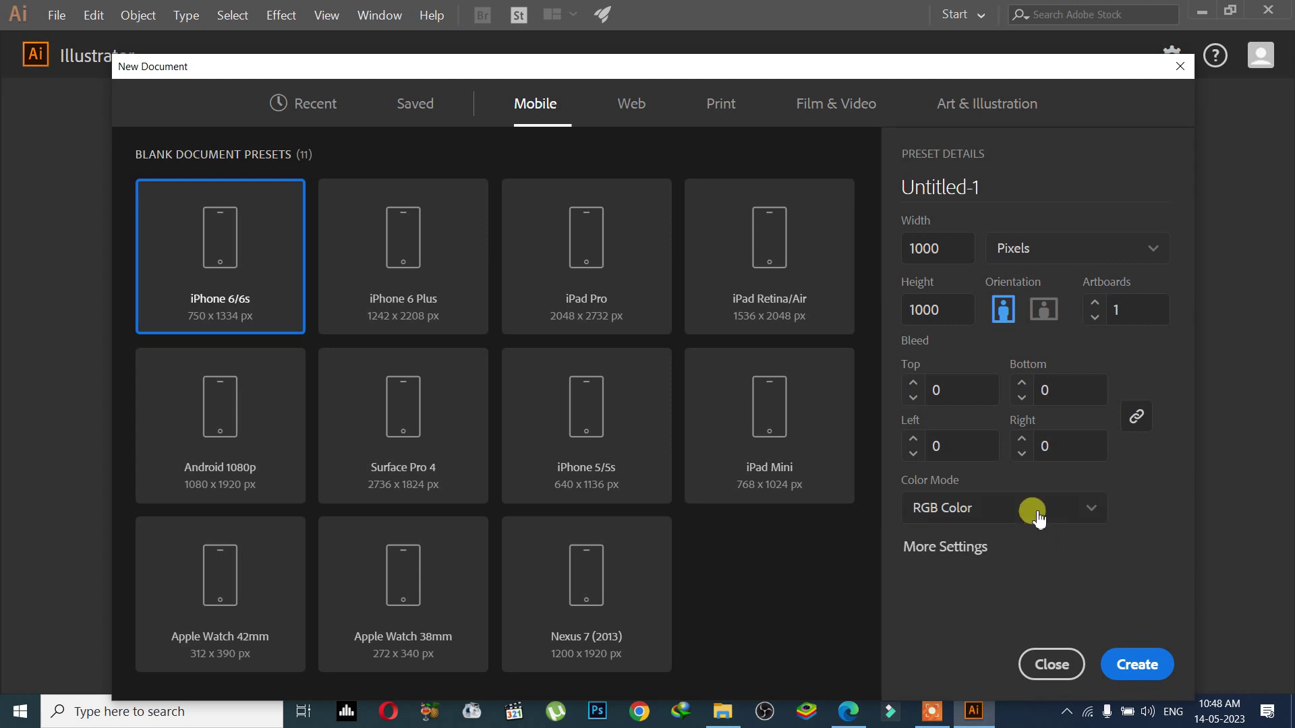
{"action": "left_click", "coordinate": [951, 509]}
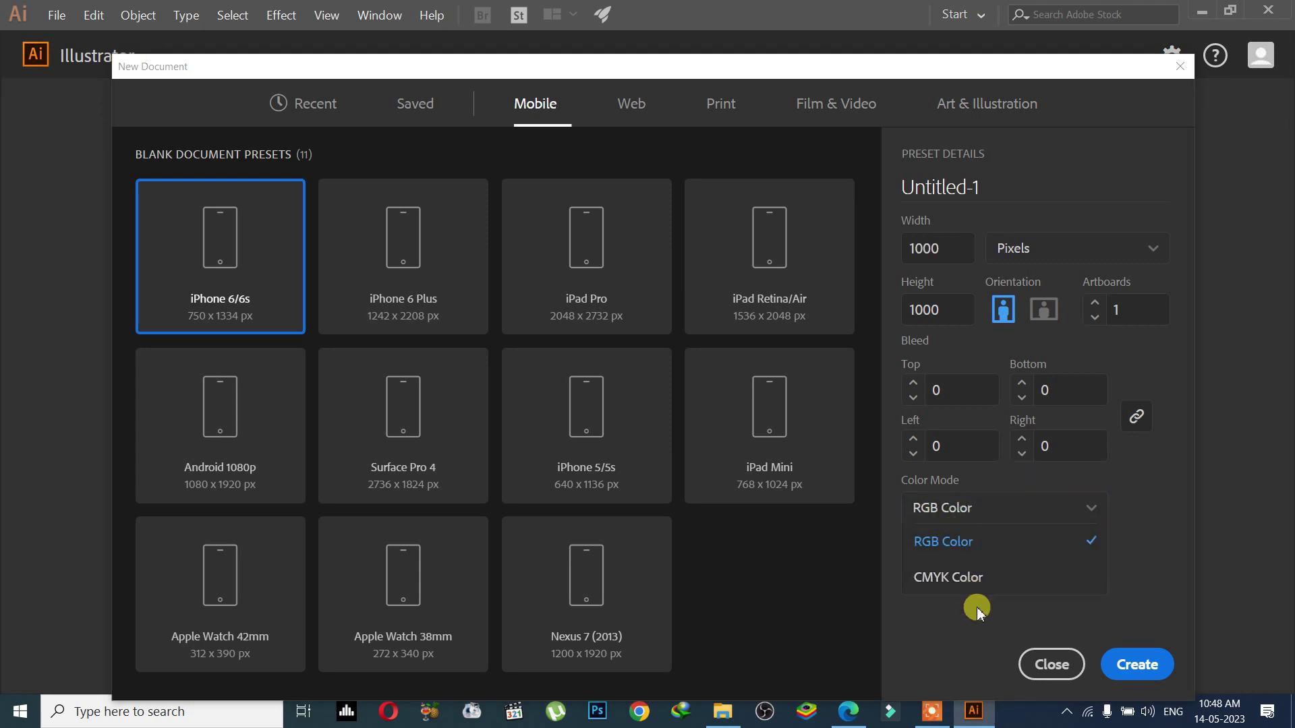
{"action": "left_click", "coordinate": [957, 624]}
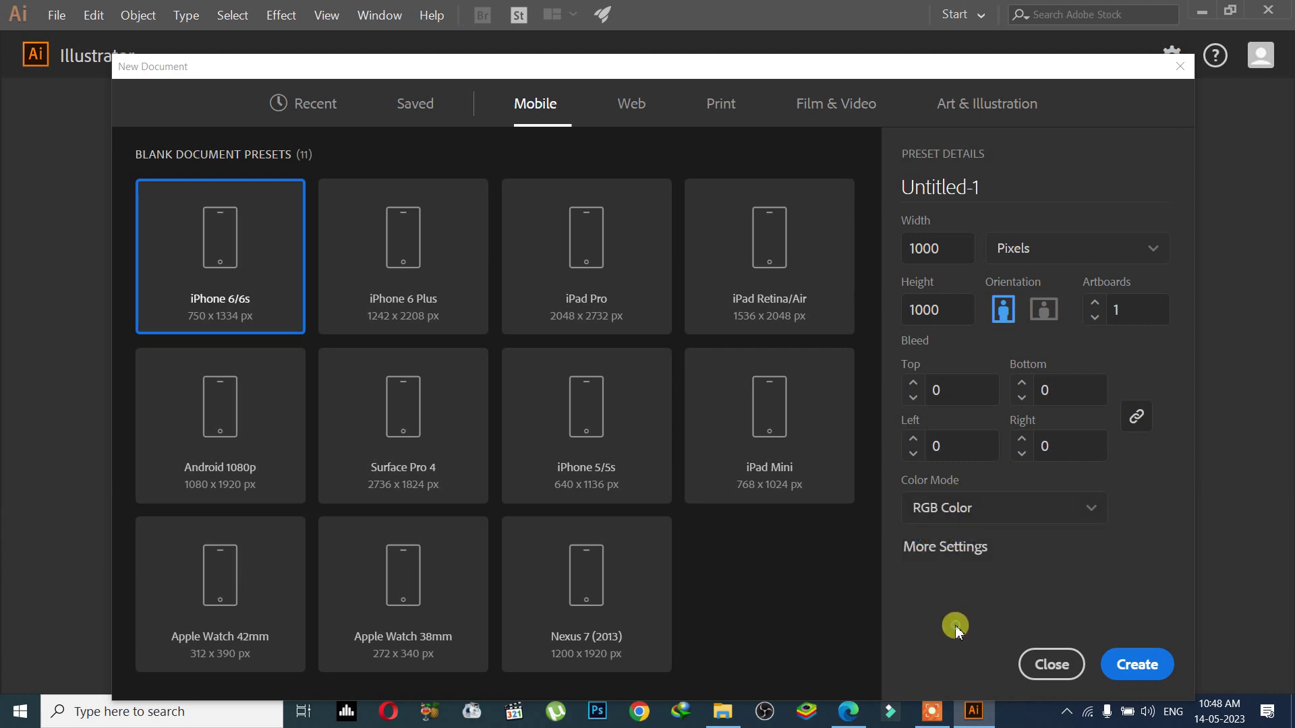
{"action": "left_click", "coordinate": [944, 509]}
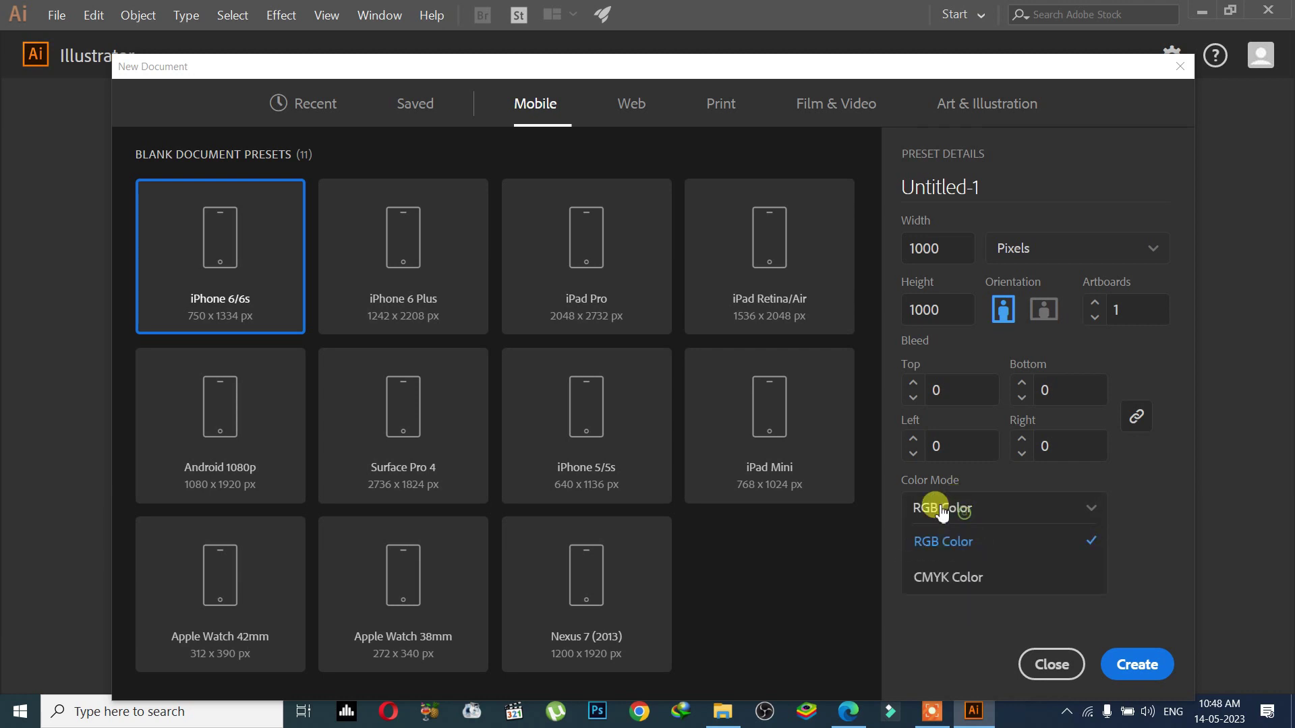
{"action": "left_click", "coordinate": [968, 630]}
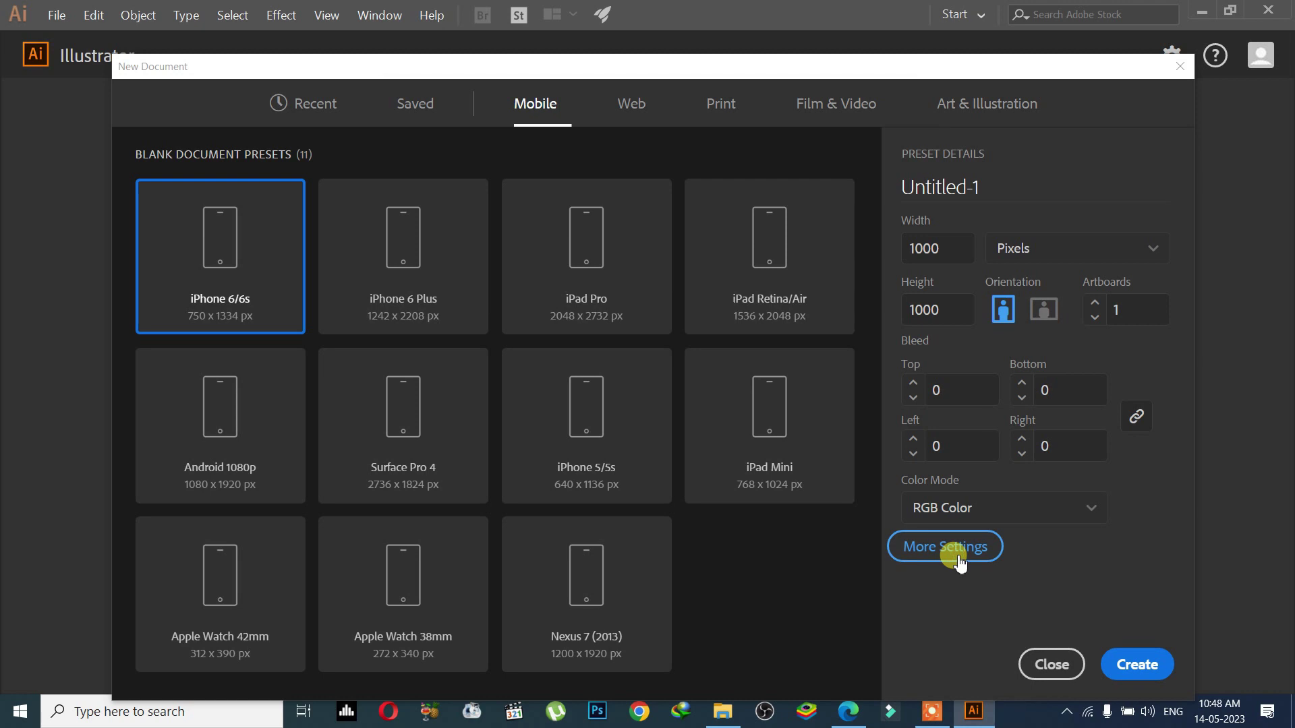
{"action": "left_click", "coordinate": [958, 559]}
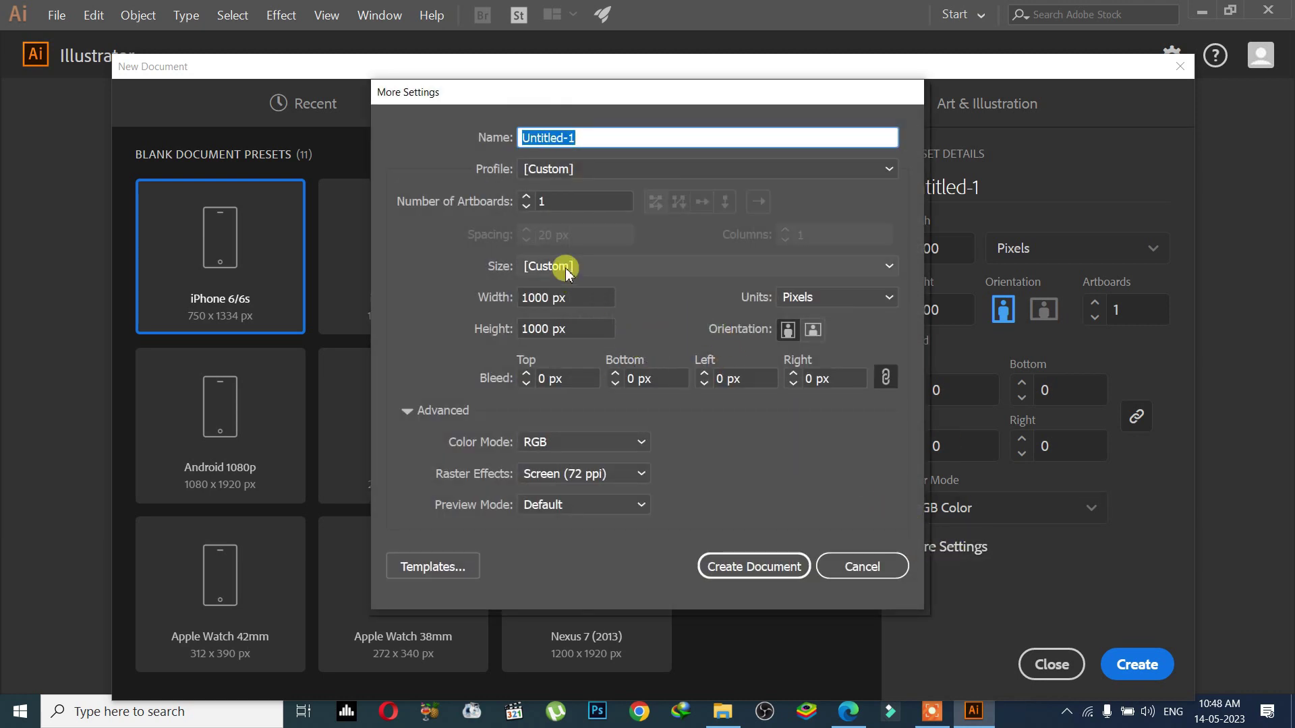
{"action": "mouse_move", "coordinate": [659, 95]}
{"action": "left_mouse_down"}
{"action": "mouse_move", "coordinate": [631, 139]}
{"action": "mouse_move", "coordinate": [661, 98]}
{"action": "left_mouse_up"}
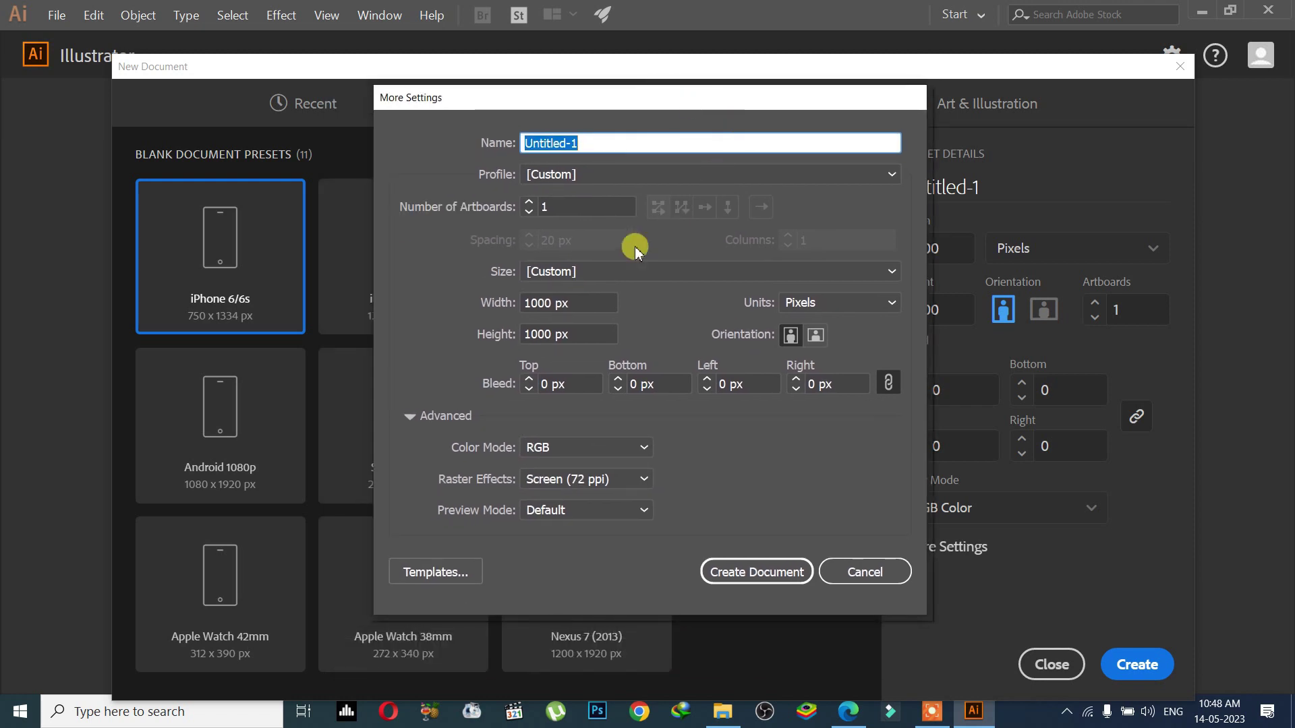
{"action": "left_click", "coordinate": [584, 208]}
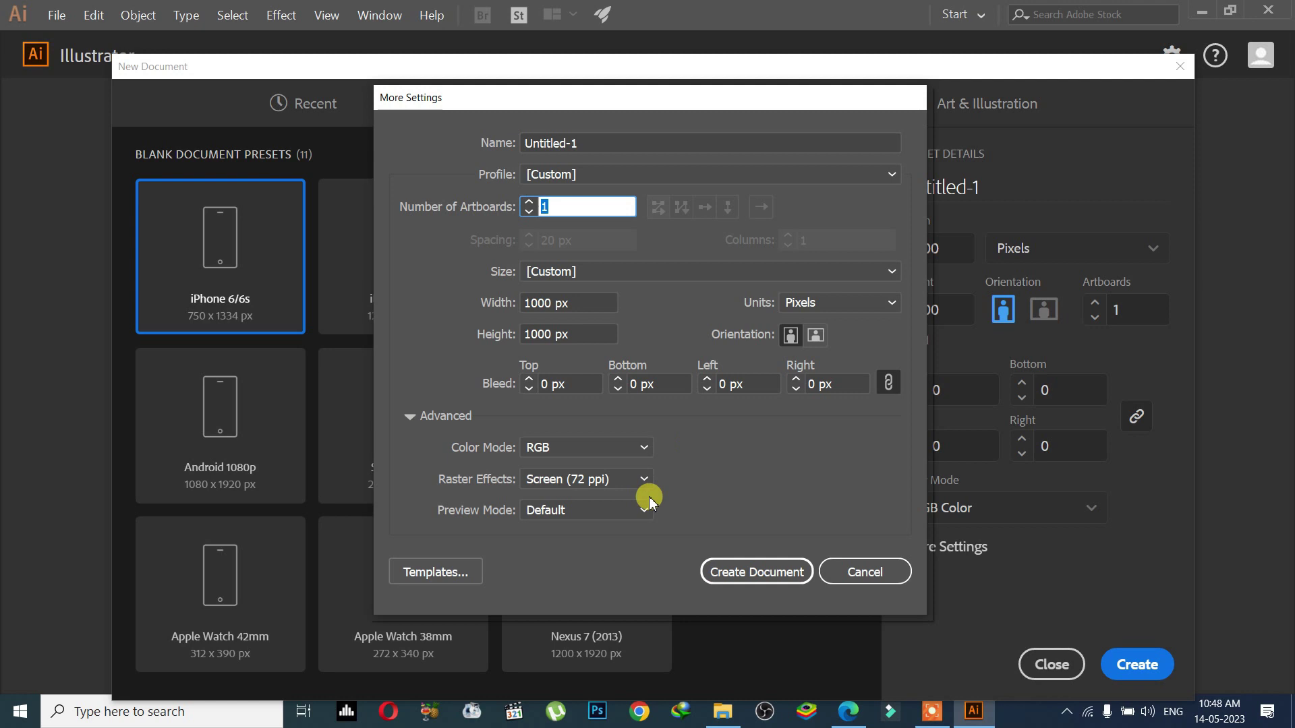
{"action": "left_click", "coordinate": [565, 447]}
{"action": "left_click", "coordinate": [697, 453]}
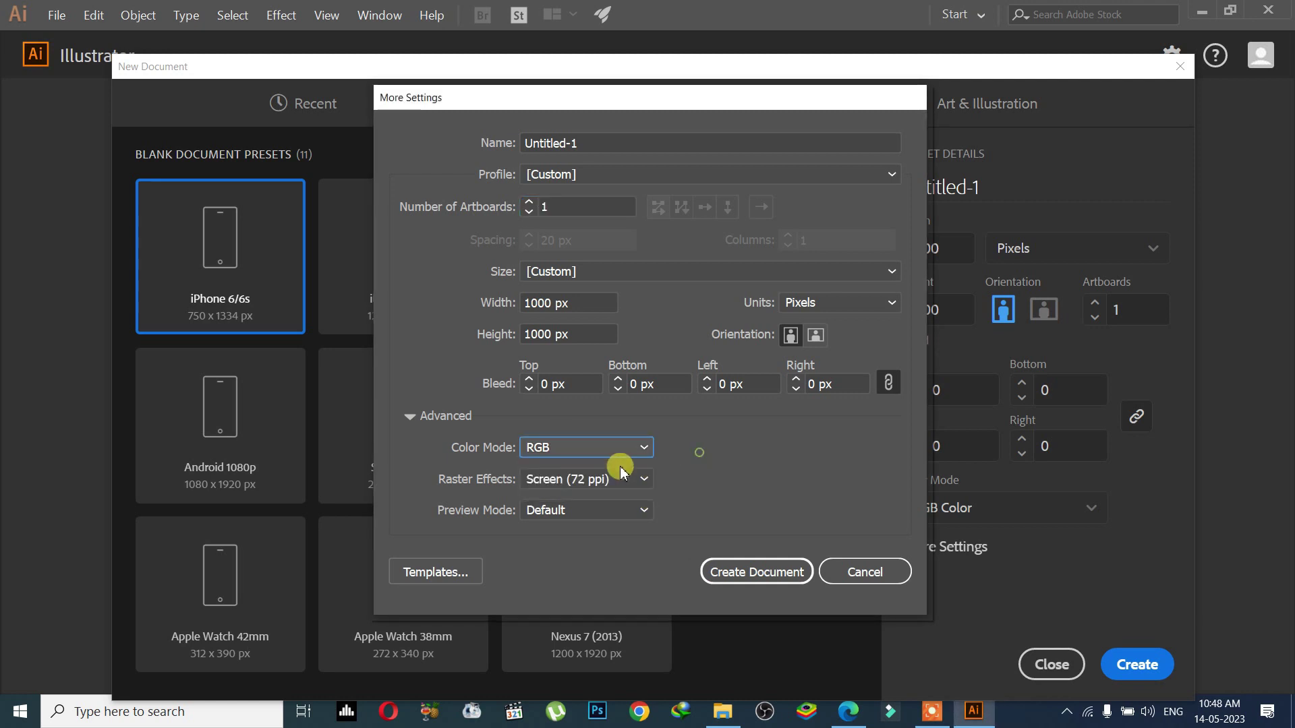
{"action": "left_click", "coordinate": [613, 479]}
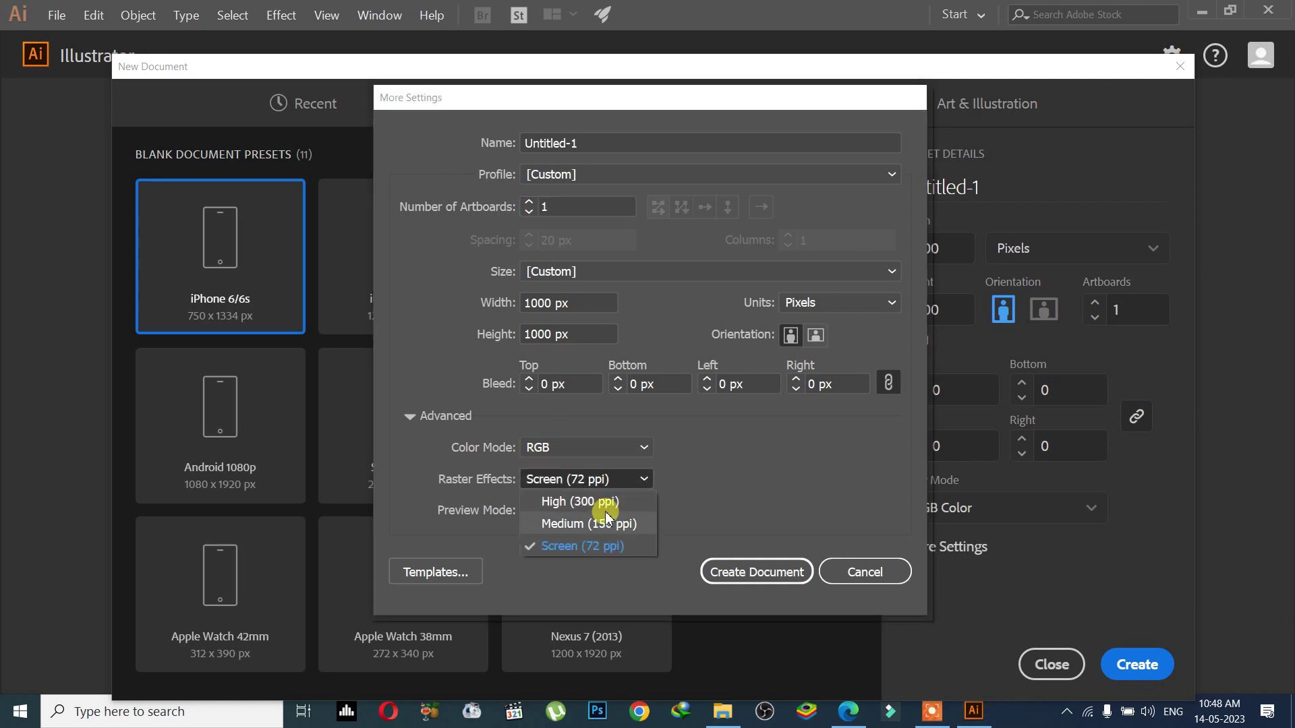
{"action": "left_click", "coordinate": [767, 464]}
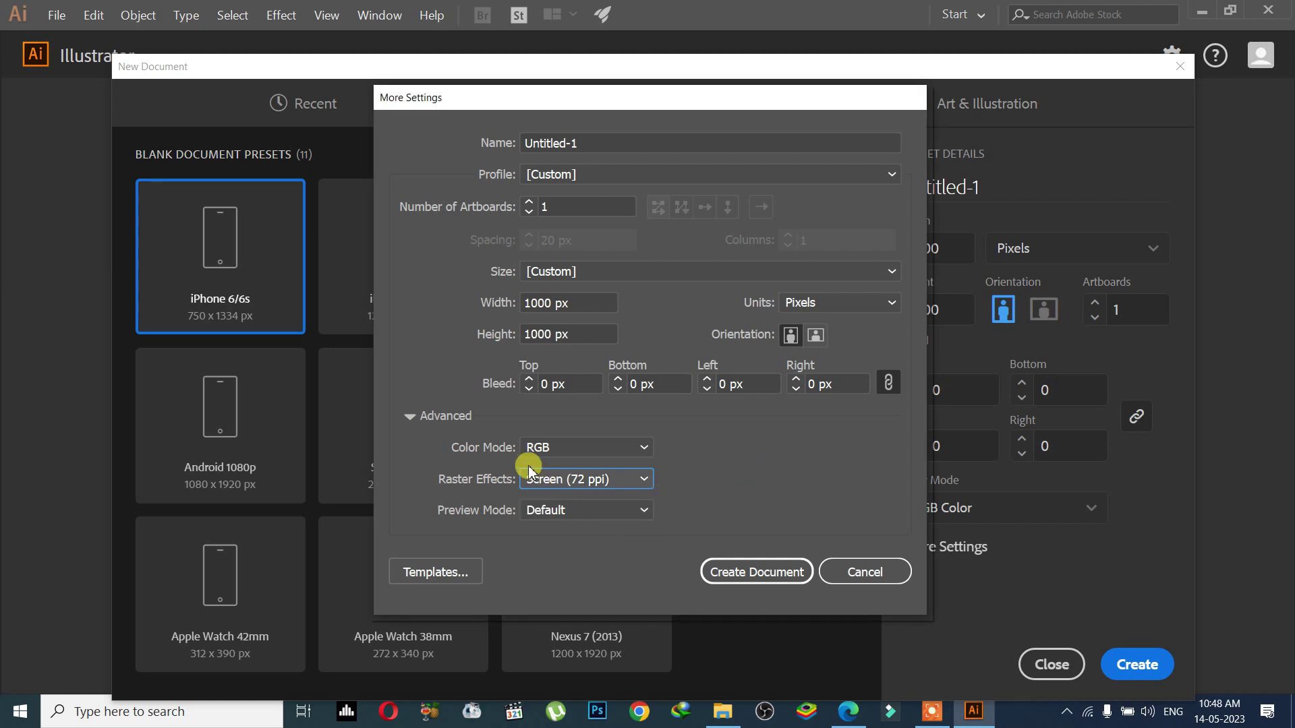
{"action": "left_click", "coordinate": [573, 480]}
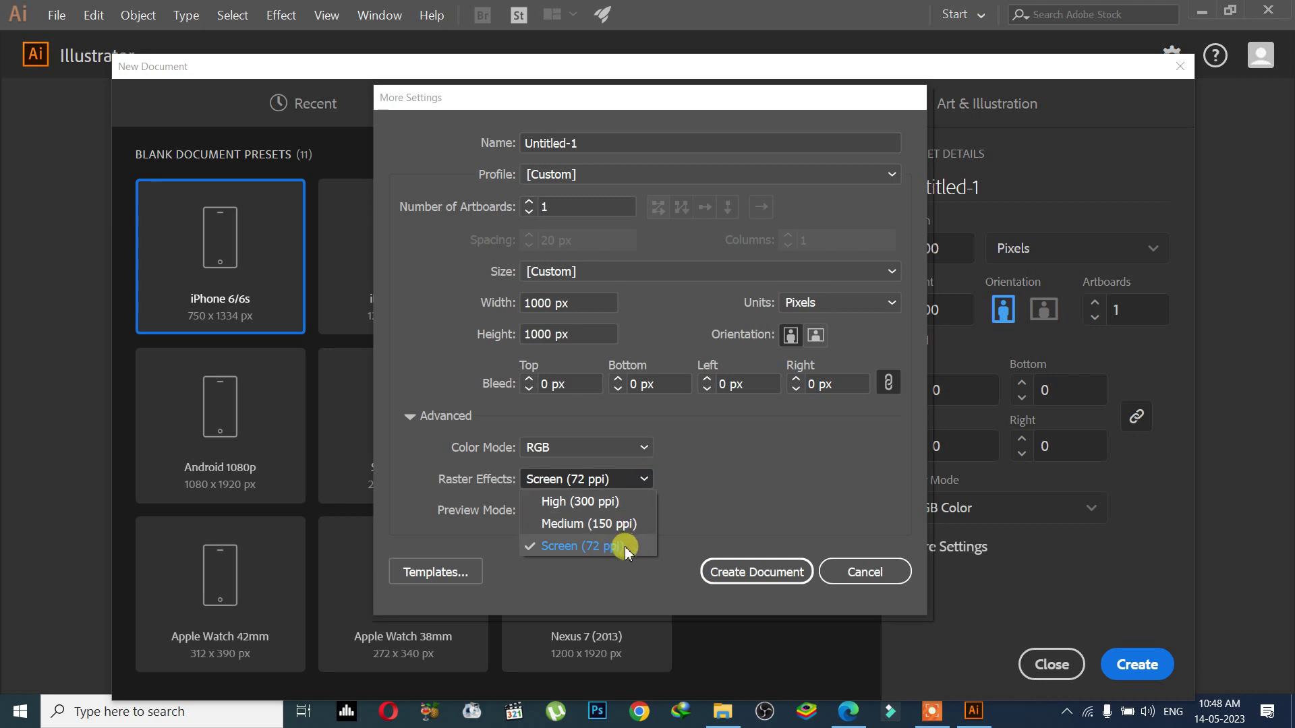
Try Medium, High and Screen raster effects, settling on High (300 ppi).
{"action": "left_click", "coordinate": [597, 524]}
{"action": "left_click", "coordinate": [593, 479]}
{"action": "left_click", "coordinate": [596, 502]}
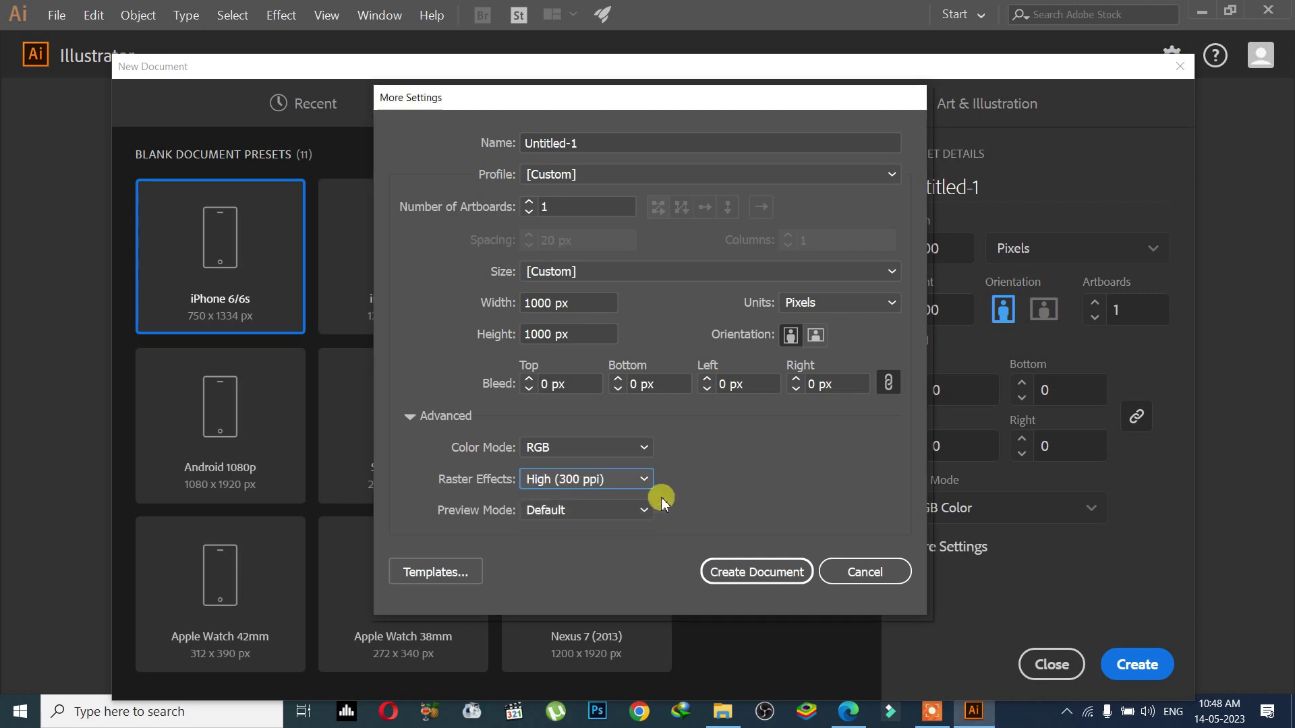
{"action": "left_click", "coordinate": [596, 480]}
{"action": "left_click", "coordinate": [596, 502]}
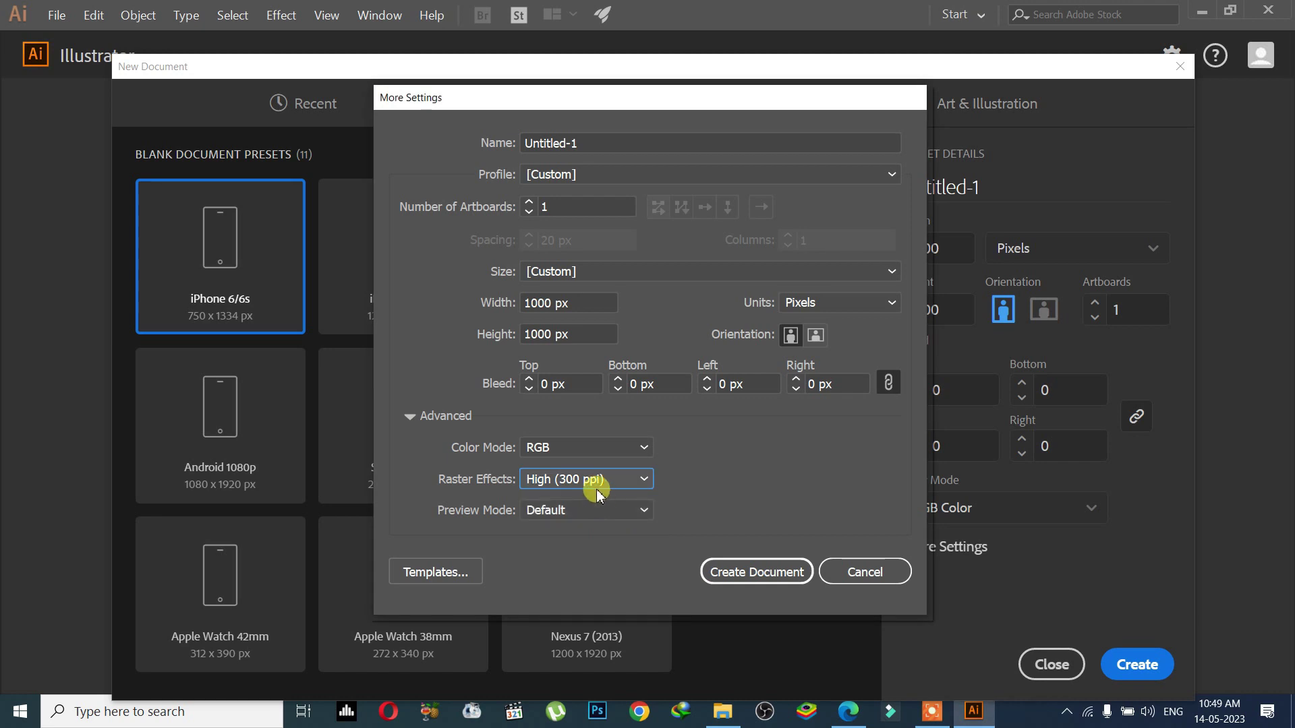
{"action": "left_click", "coordinate": [608, 483]}
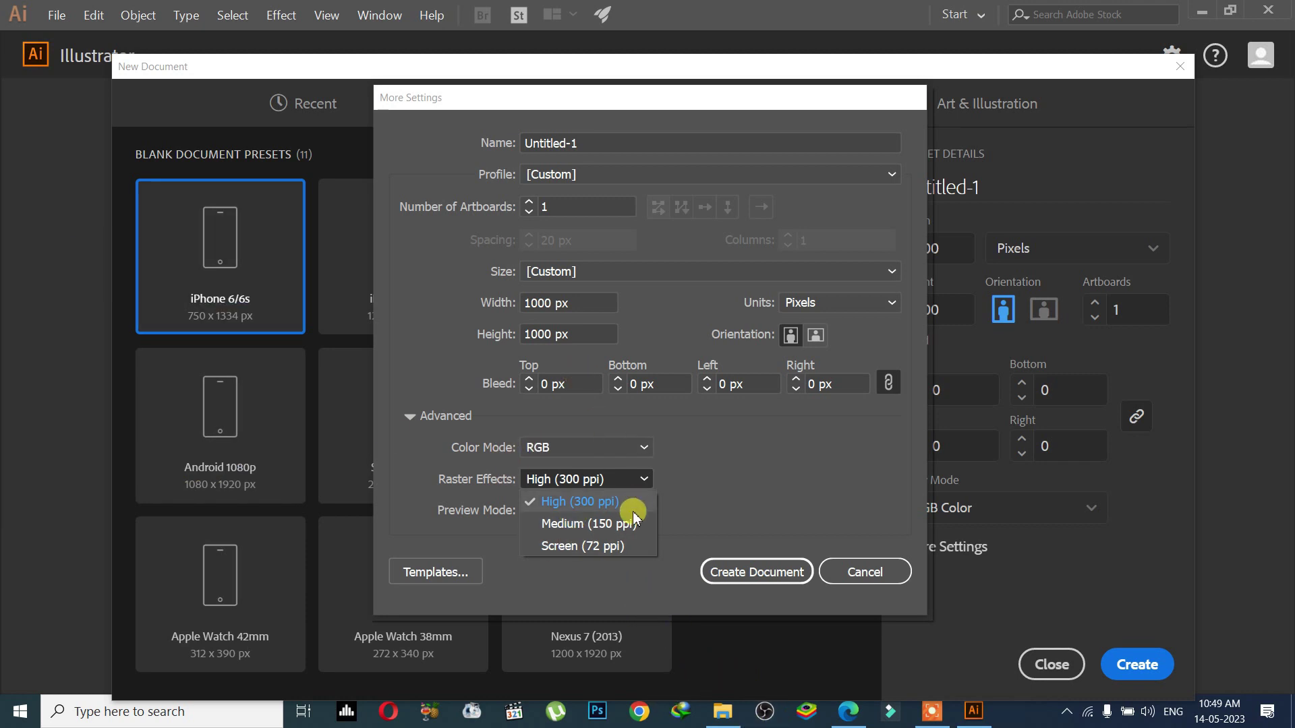
{"action": "left_click", "coordinate": [622, 547]}
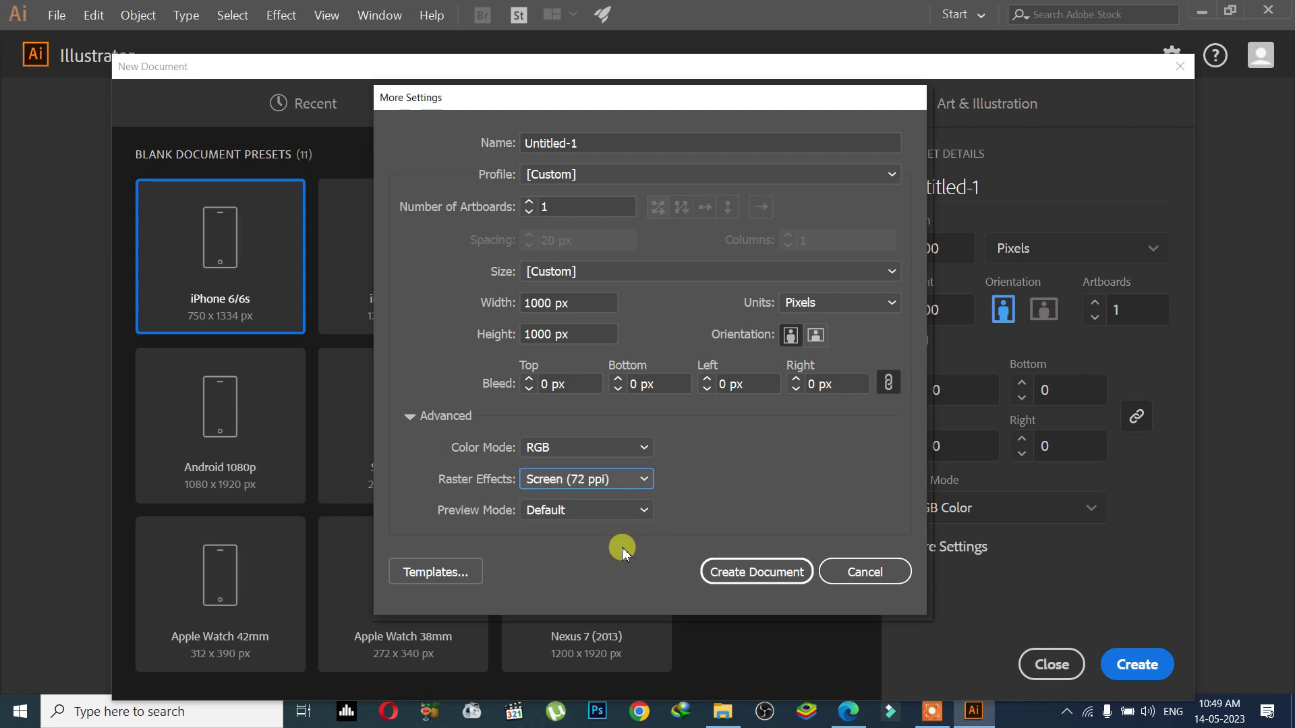
{"action": "left_click", "coordinate": [585, 478]}
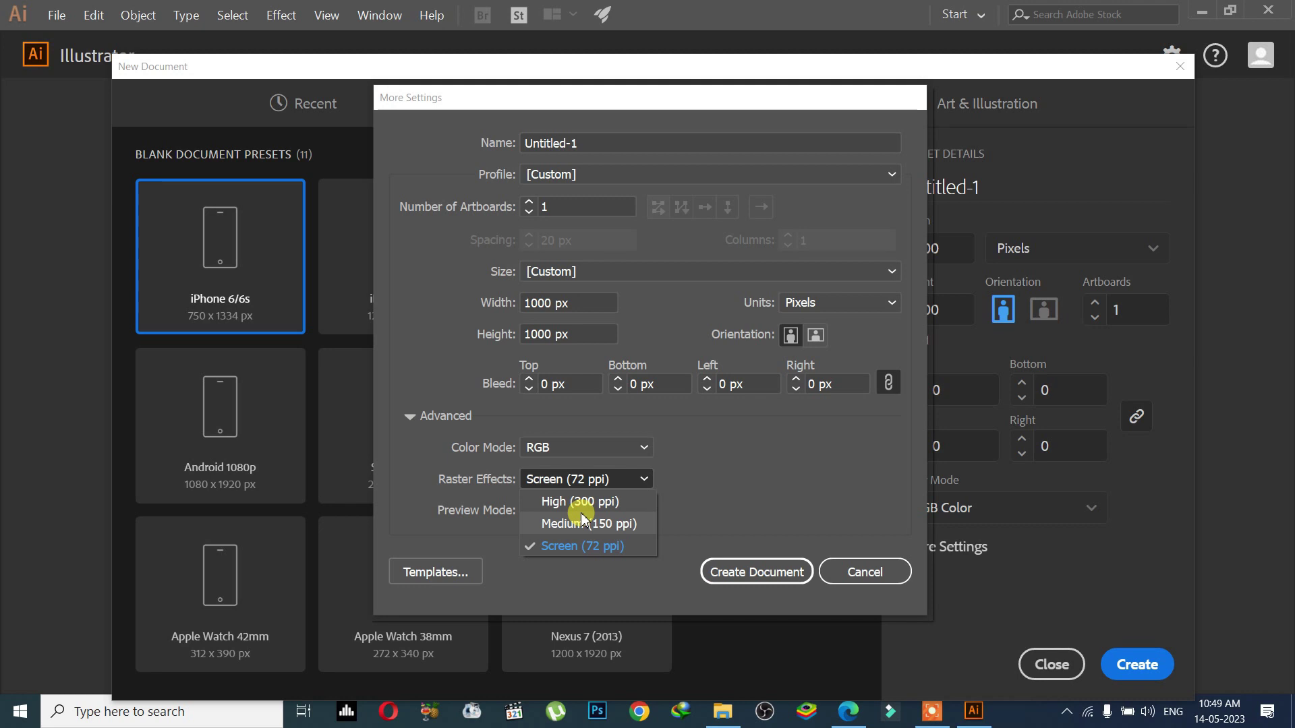
{"action": "left_click", "coordinate": [584, 501]}
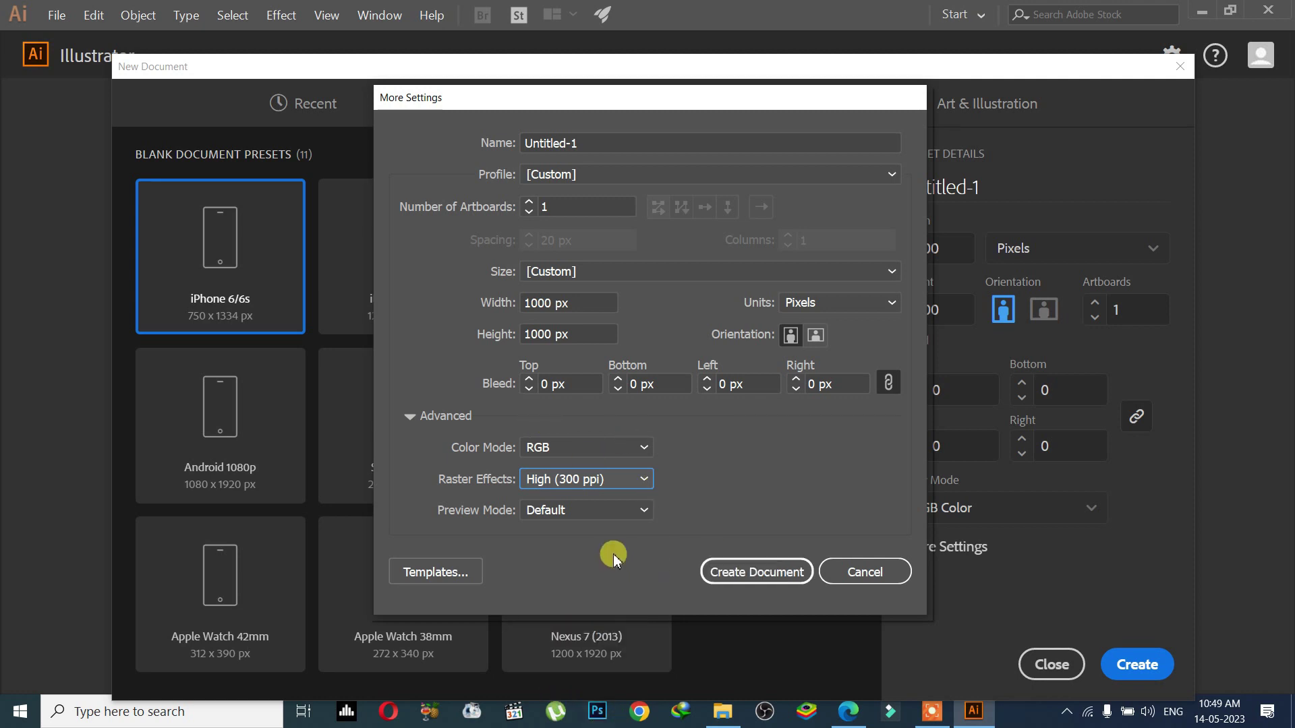
Keep Default preview mode and cancel out of More Settings.
{"action": "left_click", "coordinate": [609, 510]}
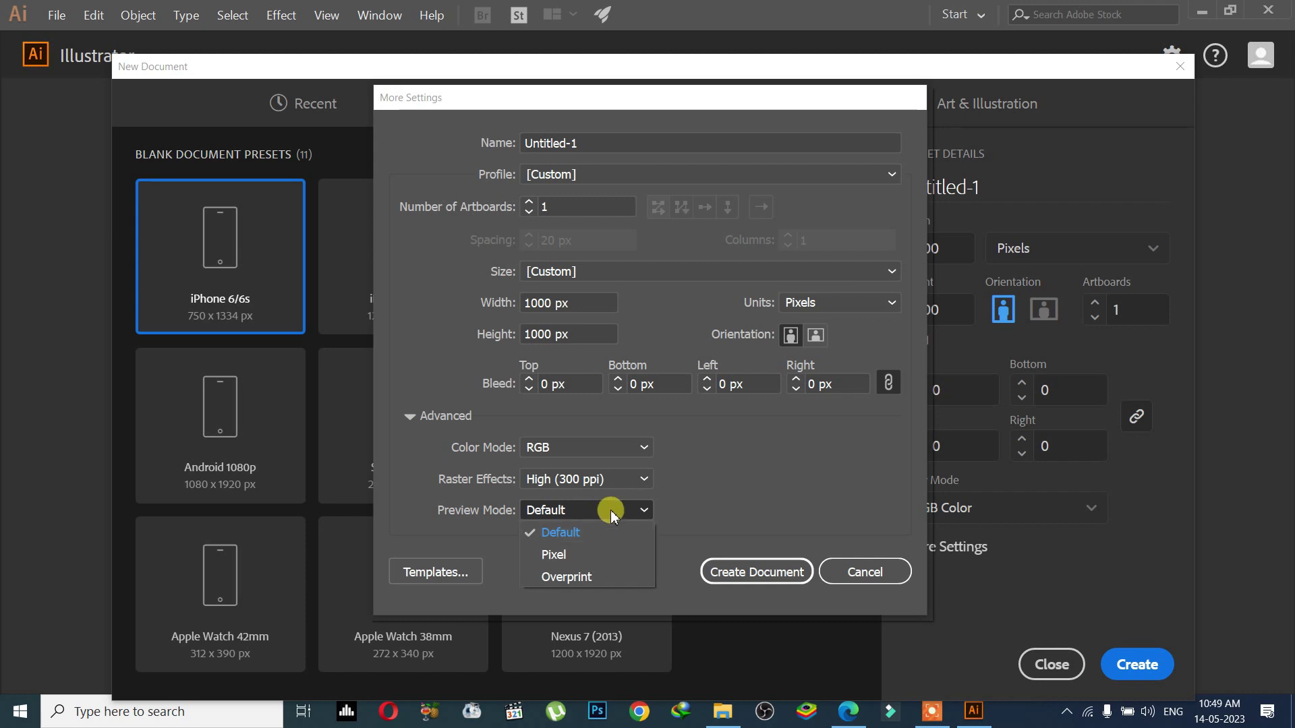
{"action": "left_click", "coordinate": [611, 516]}
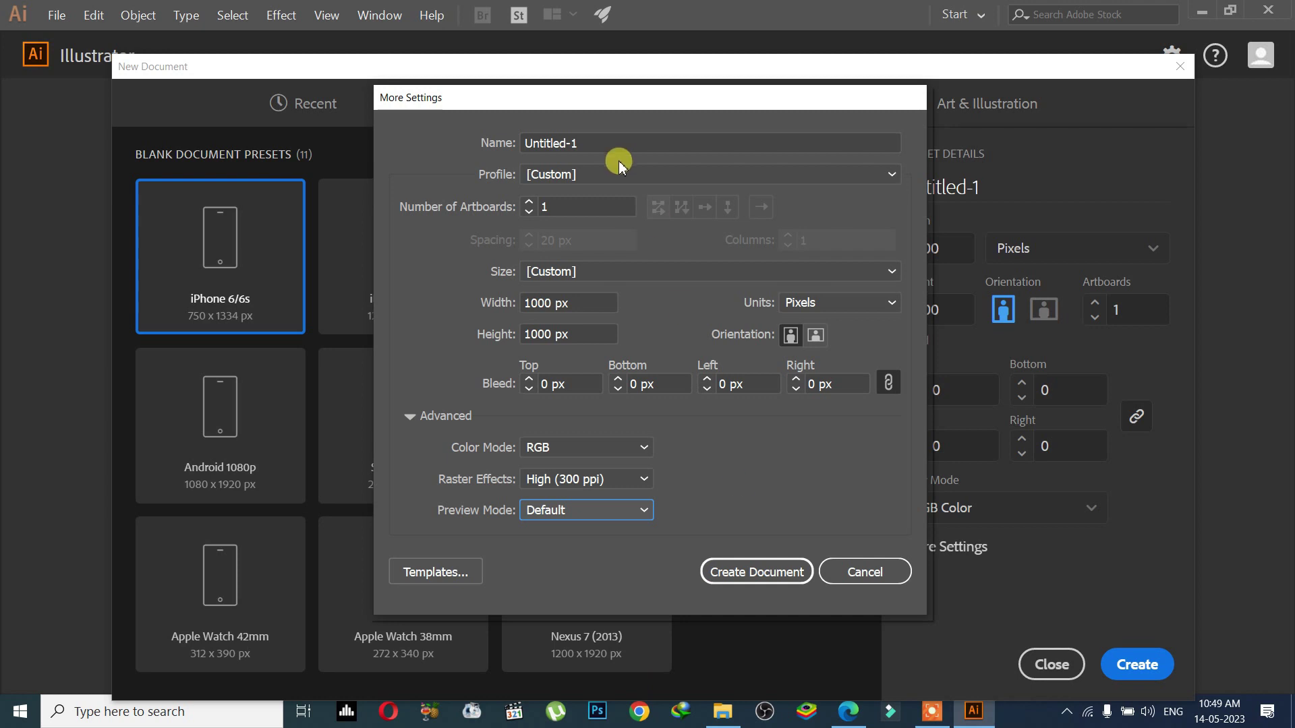
{"action": "left_click", "coordinate": [617, 138]}
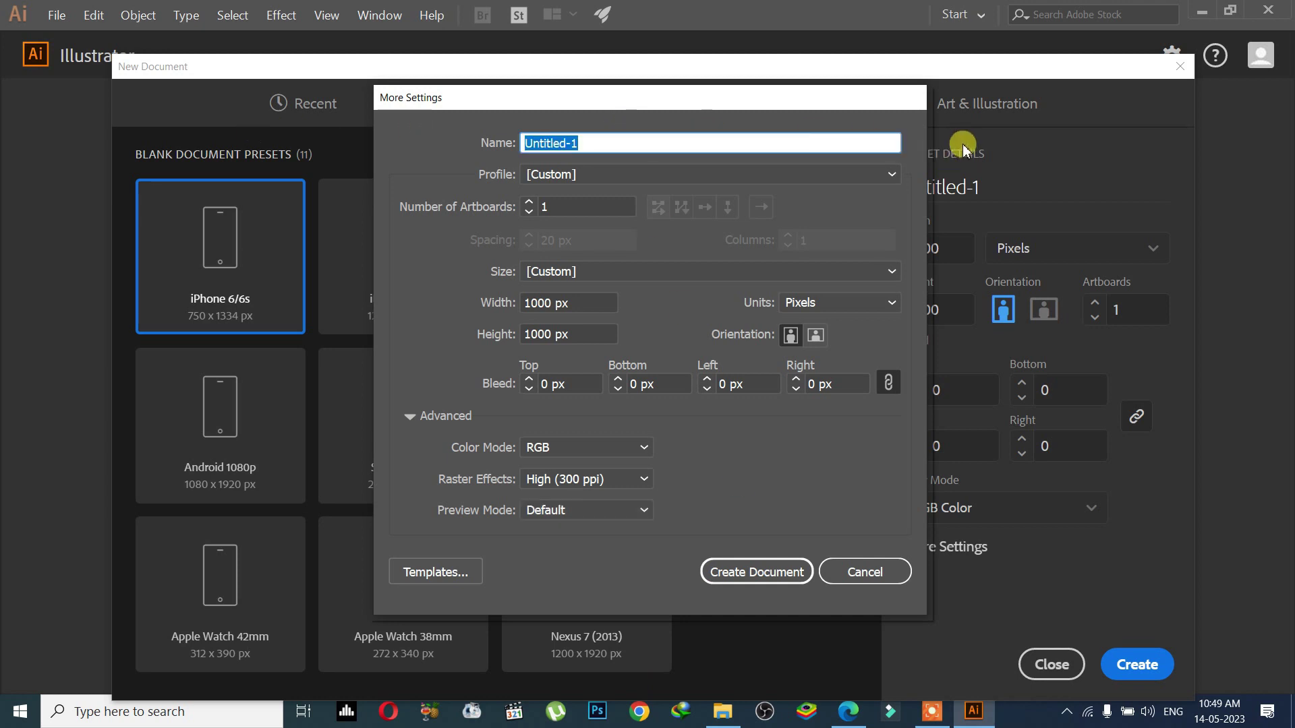
{"action": "left_click", "coordinate": [840, 571]}
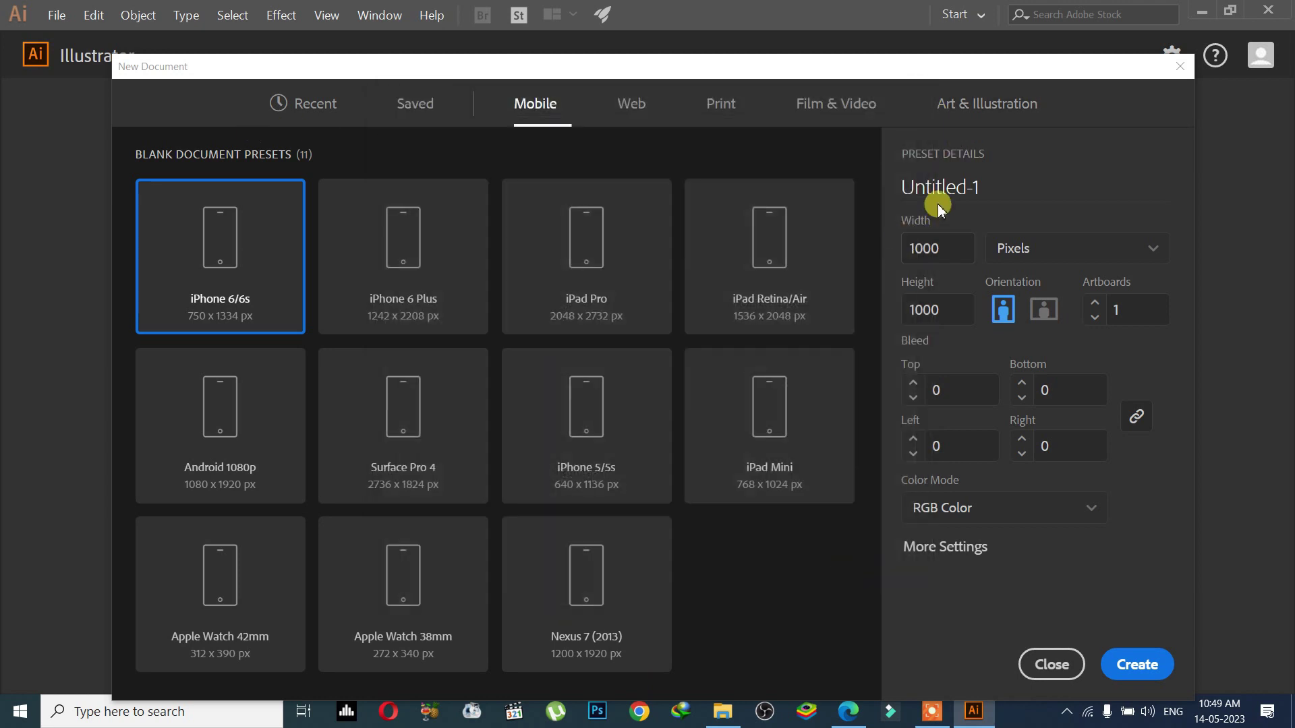
Replace the name Untitled-1 with VN_AI_01 and create the document.
{"action": "left_click", "coordinate": [944, 193]}
{"action": "type", "text": "Vn"}
{"action": "key", "text": "ctrl+a"}
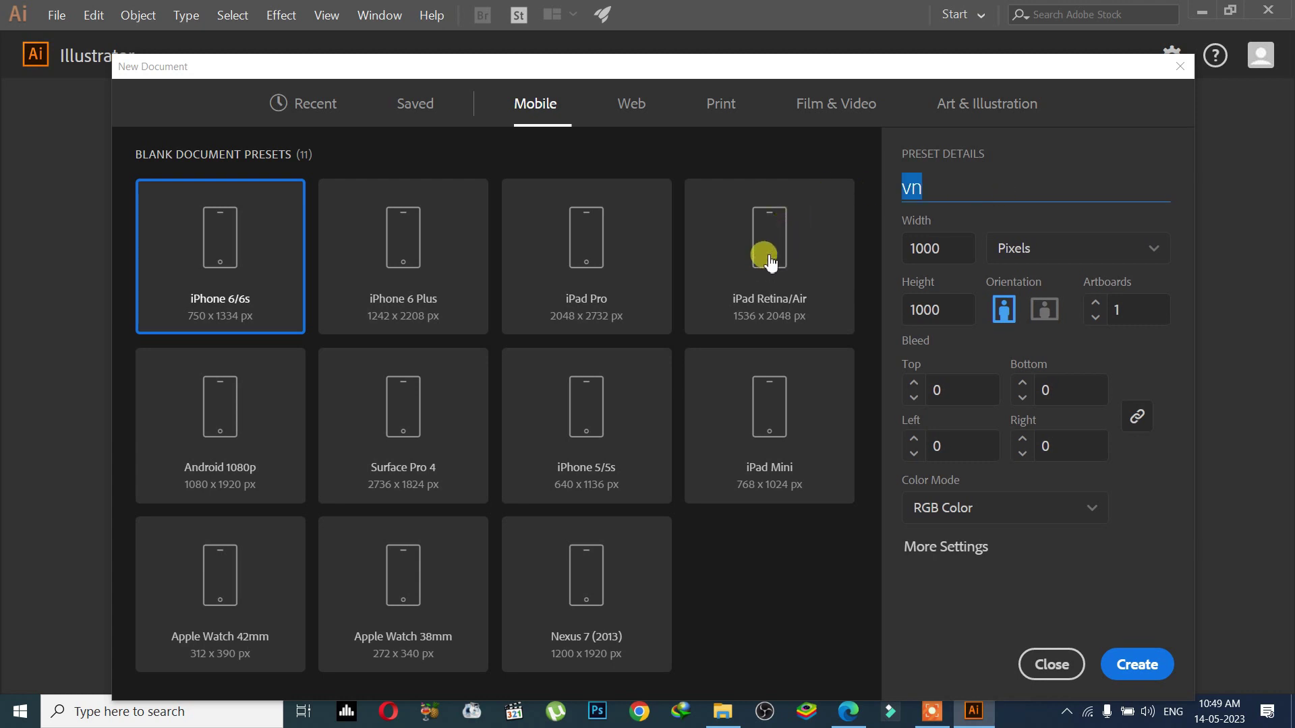
{"action": "type", "text": "VN"}
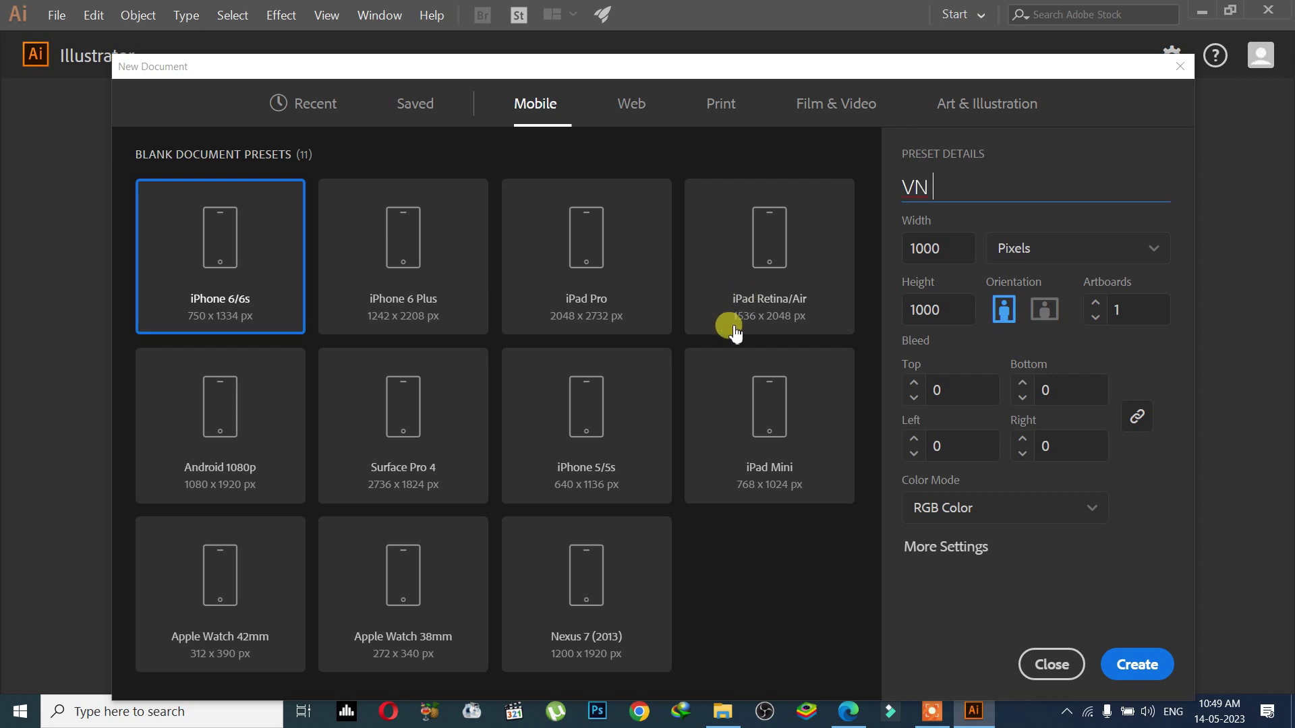
{"action": "key", "text": "BackSpace"}
{"action": "type", "text": "_"}
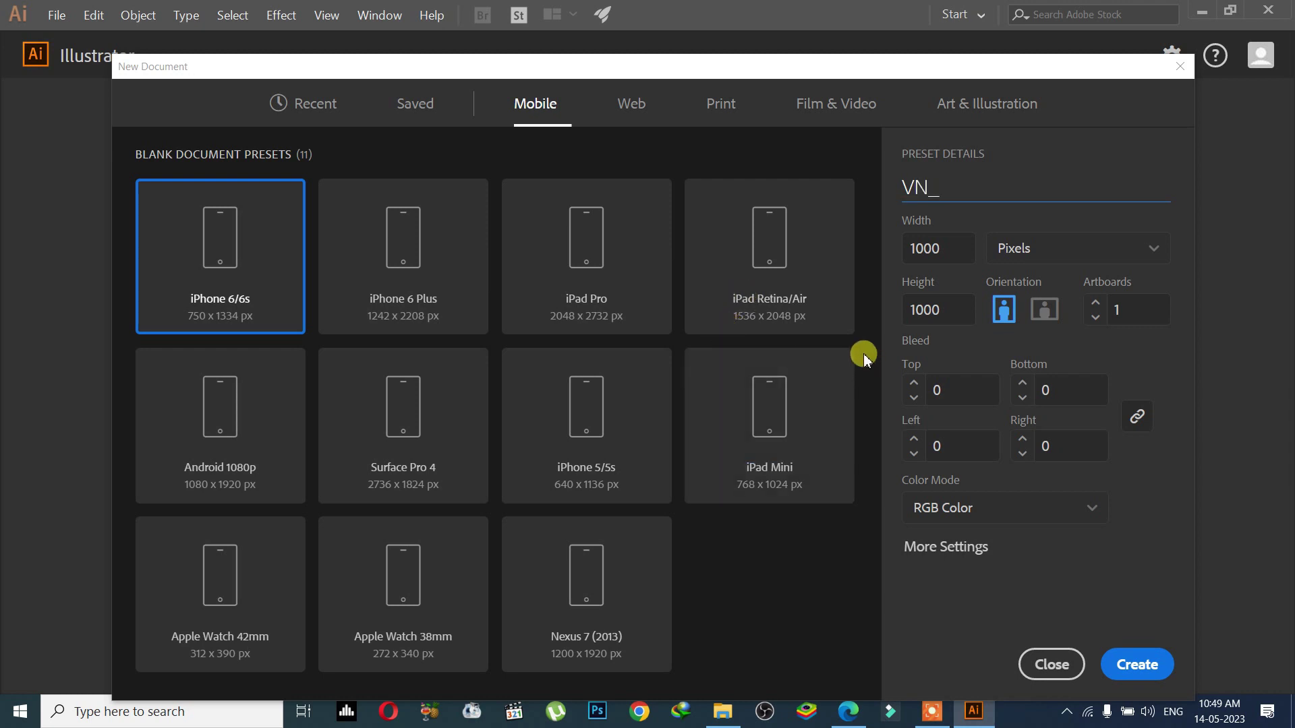
{"action": "type", "text": "ILLU"}
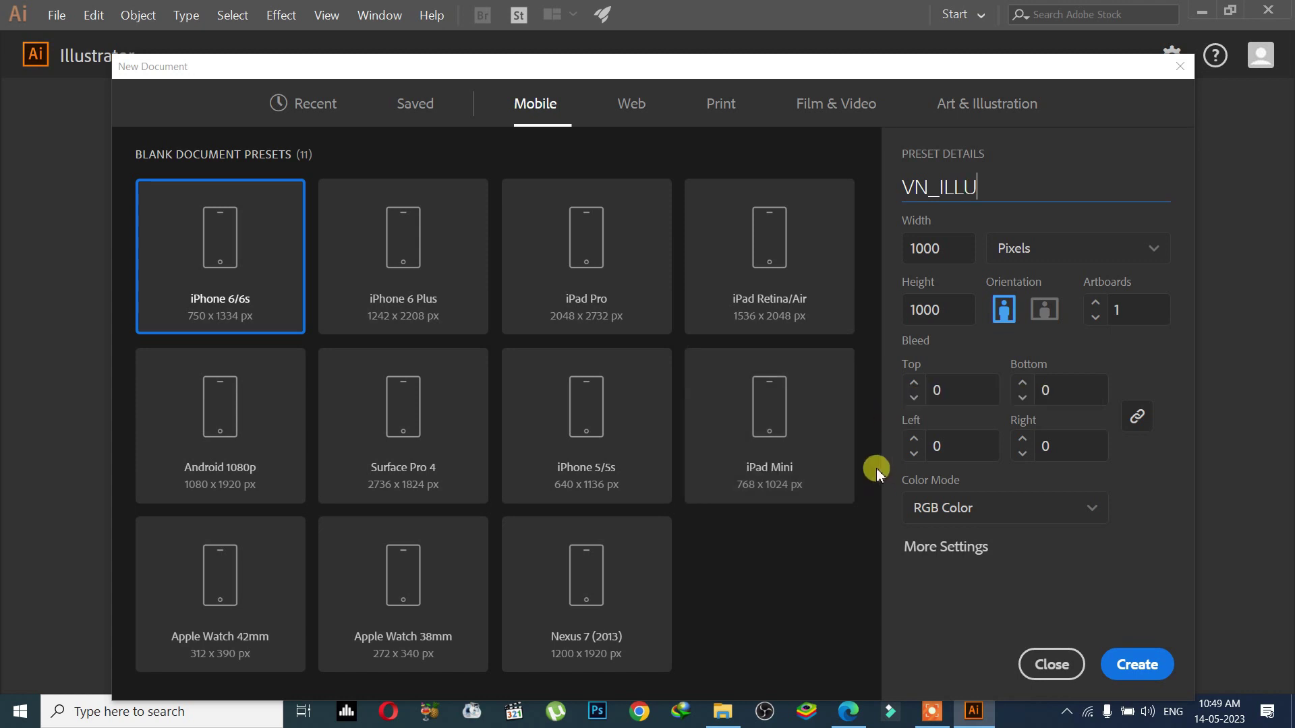
{"action": "double_click", "coordinate": [971, 186]}
{"action": "key", "text": "BackSpace"}
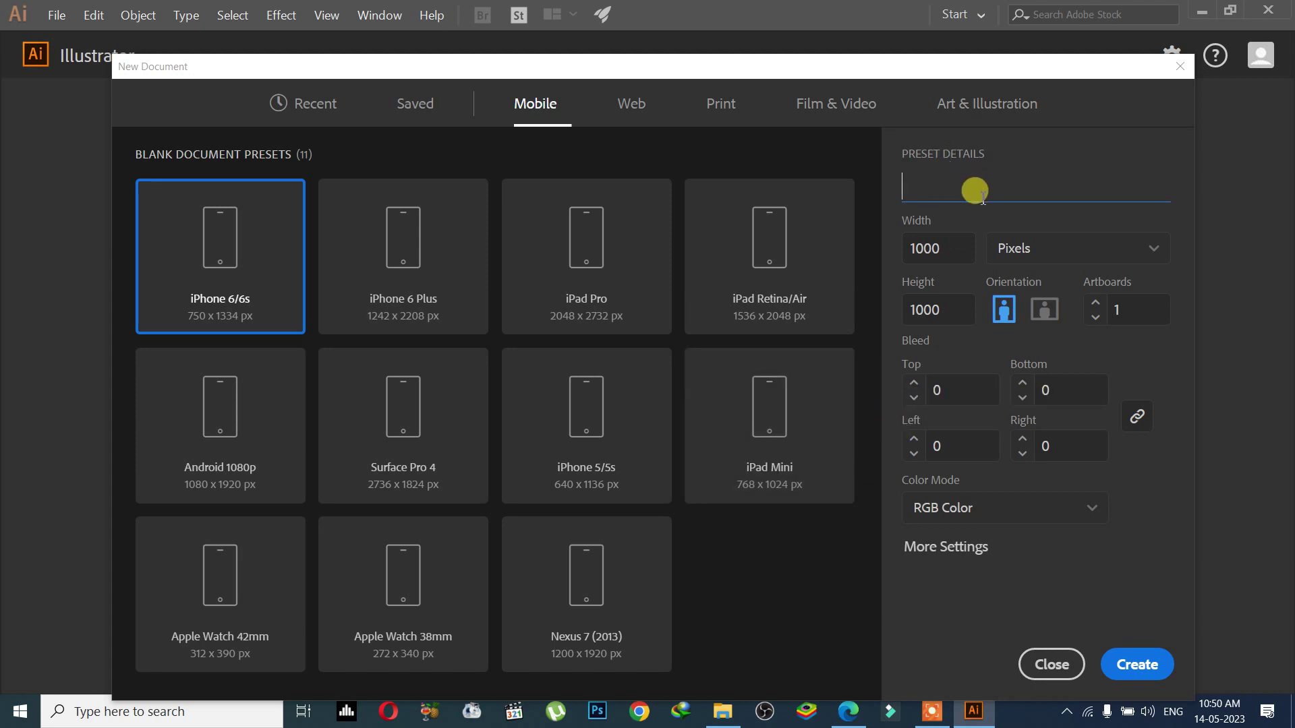
{"action": "type", "text": "VN"}
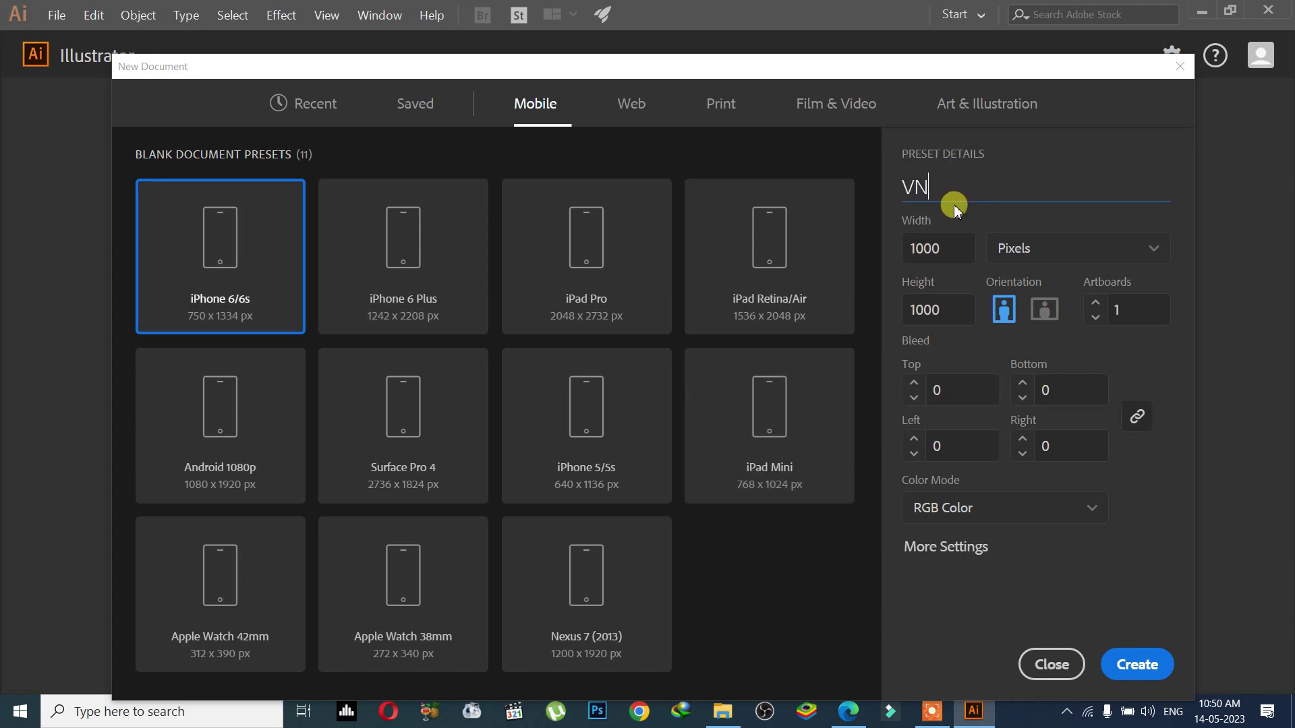
{"action": "type", "text": "_AI"}
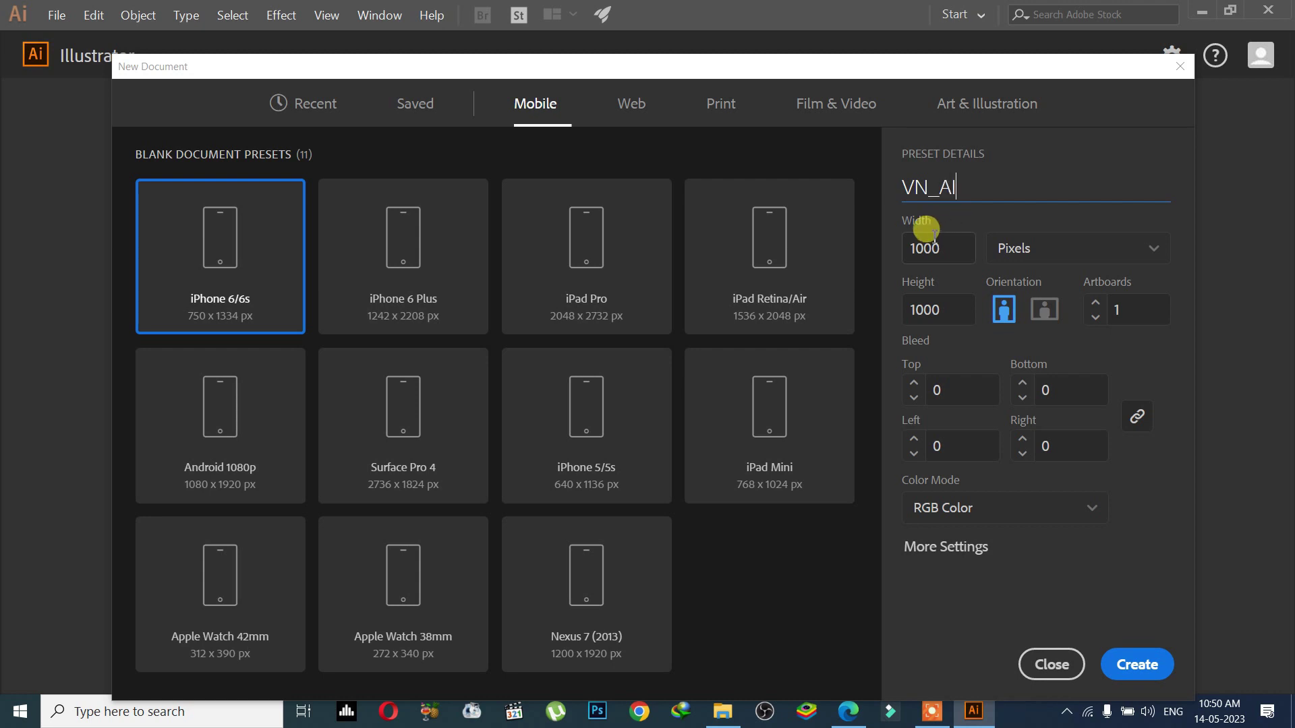
{"action": "type", "text": "01"}
{"action": "double_click", "coordinate": [956, 187]}
{"action": "left_click", "coordinate": [963, 193]}
{"action": "type", "text": "_"}
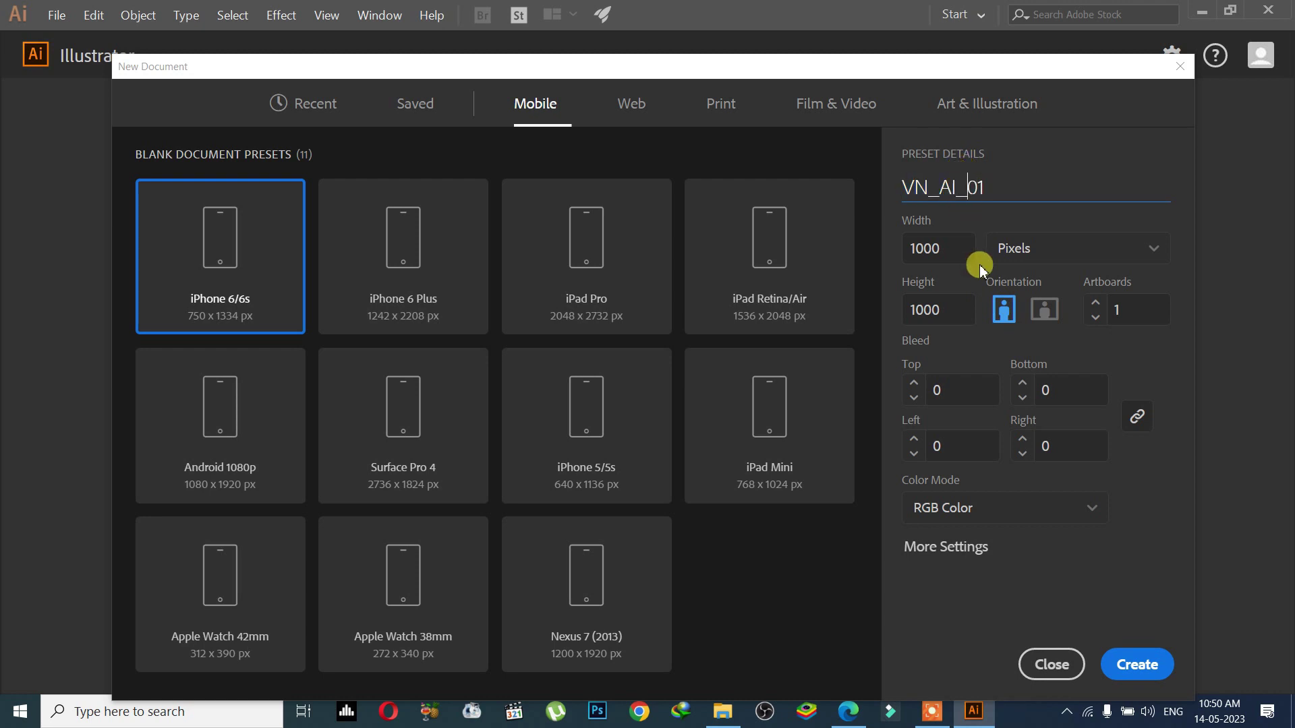
{"action": "double_click", "coordinate": [989, 202]}
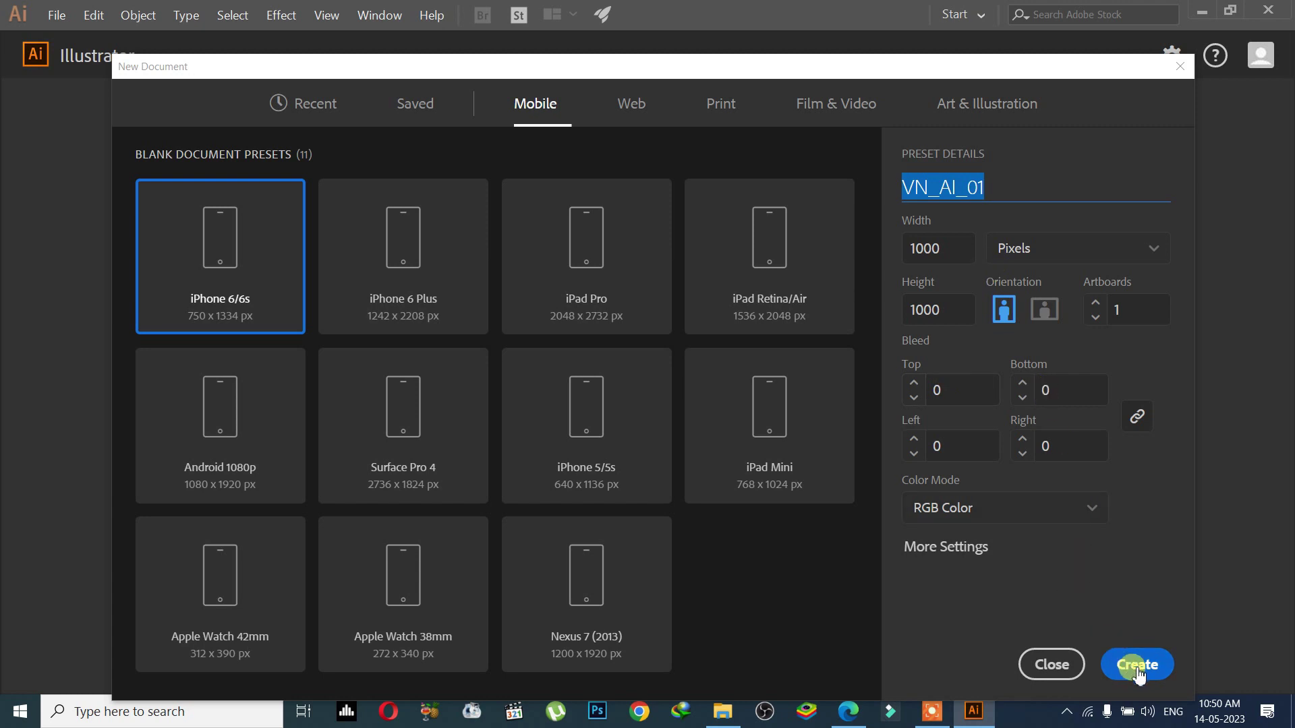
{"action": "left_click", "coordinate": [1138, 667]}
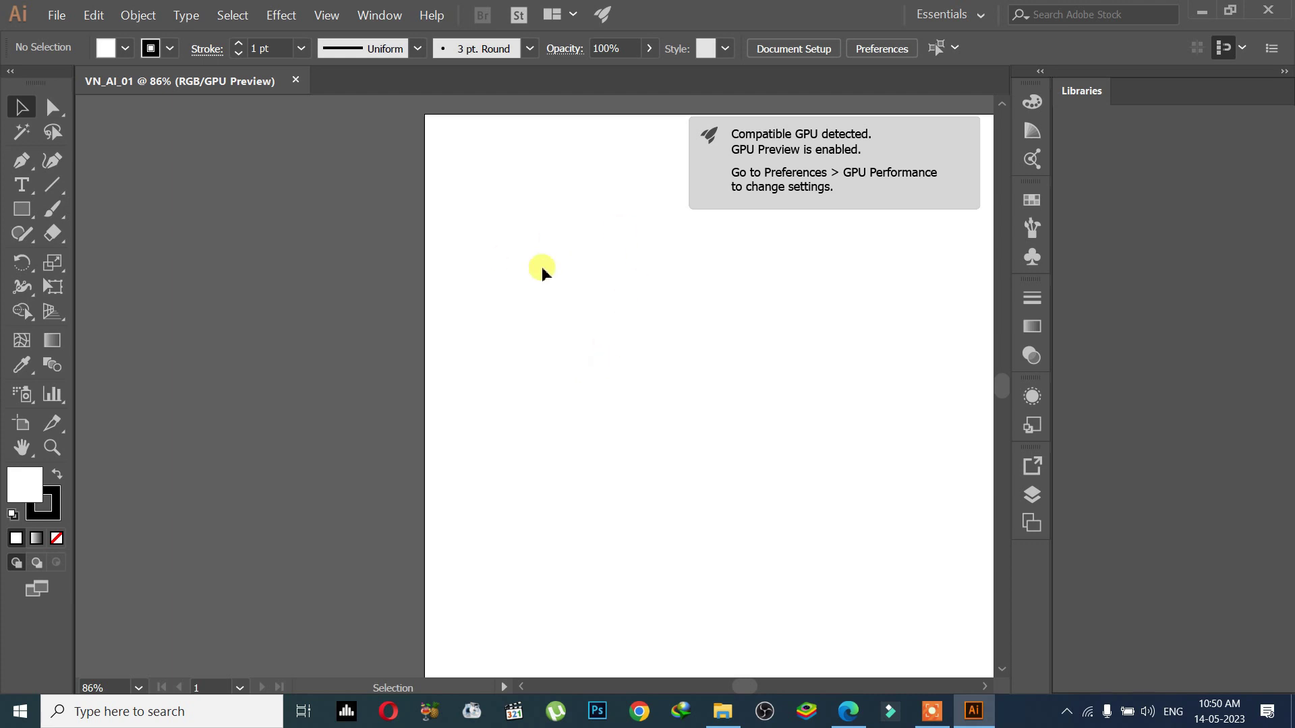
Pan the view across the blank VN_AI_01 artboard.
{"action": "left_click_drag", "start_coordinate": [541, 268], "coordinate": [589, 350]}
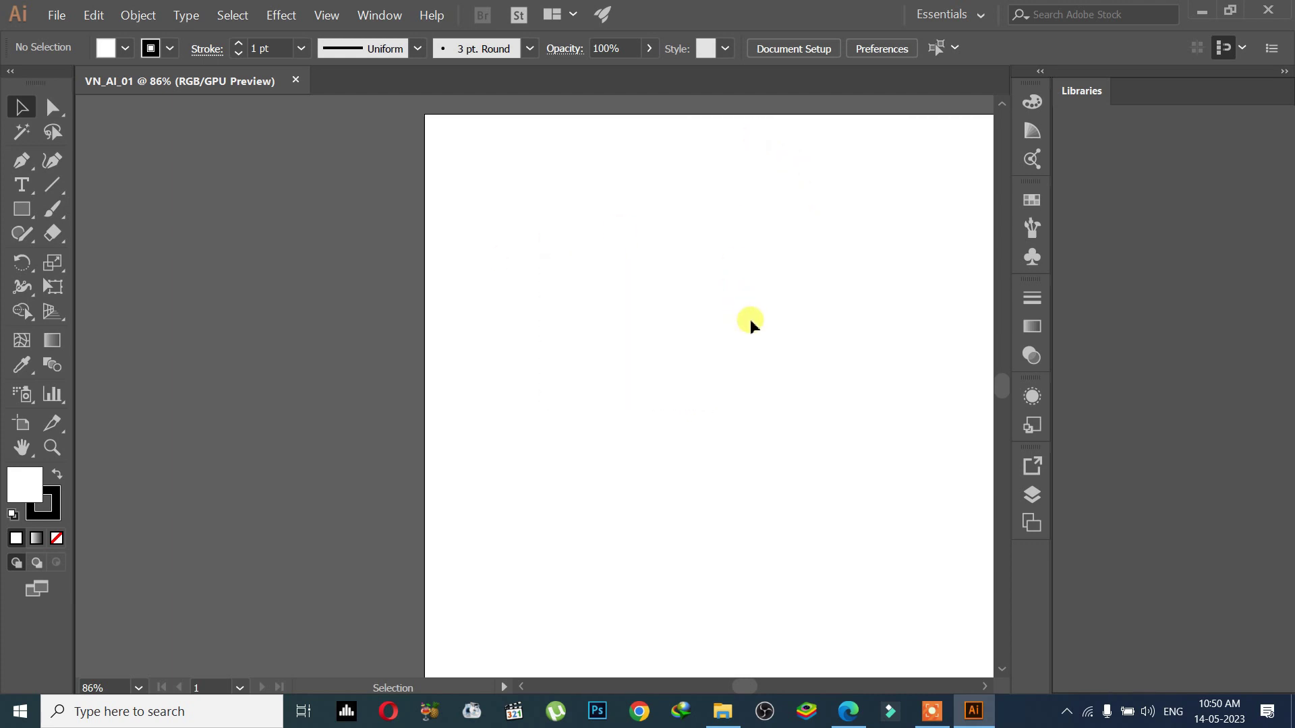
{"action": "left_click_drag", "start_coordinate": [747, 327], "coordinate": [628, 309]}
{"action": "key", "text": "ctrl+minus"}
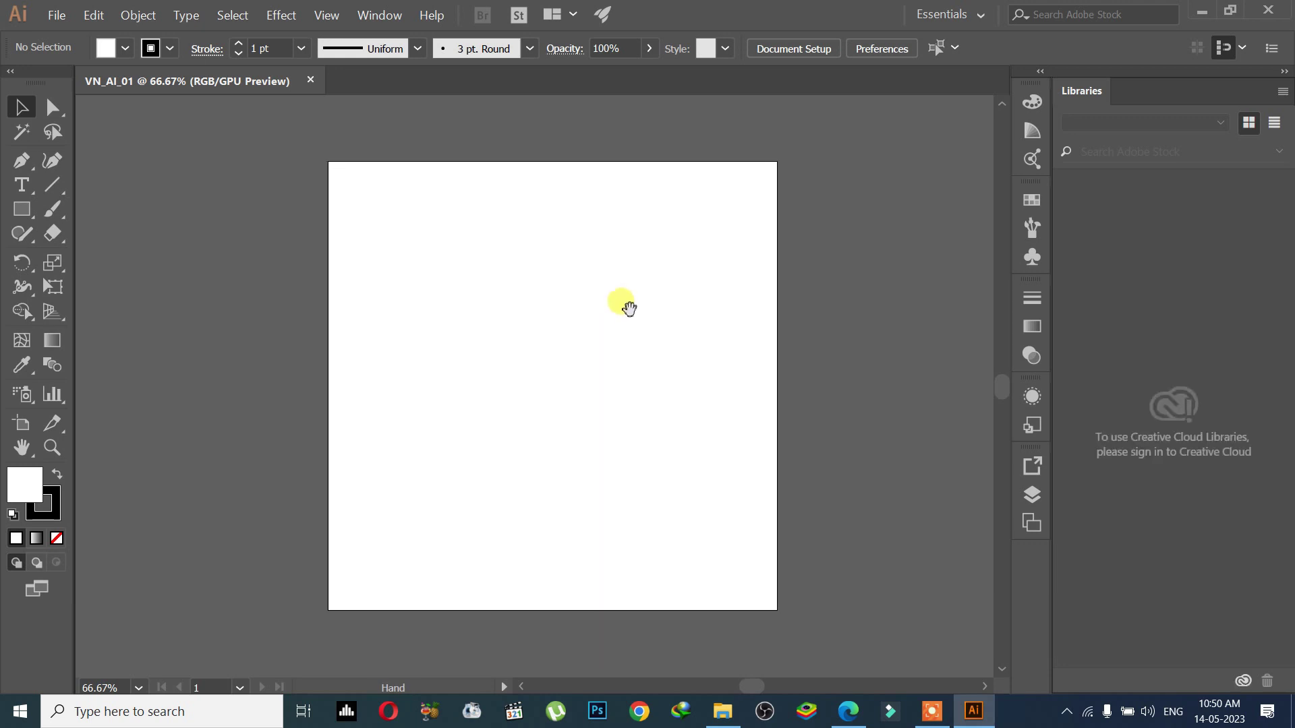